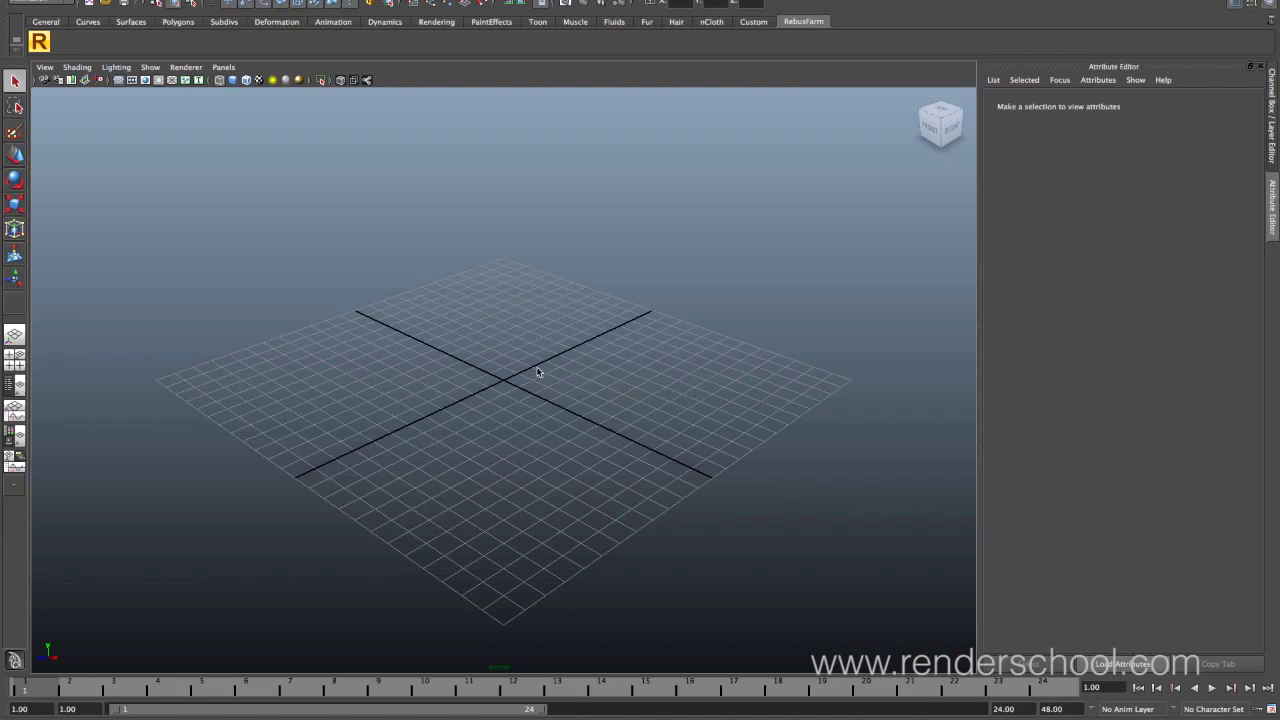
# - Switch the shelf to the General tab in the empty scene
pyautogui.click(50, 23)
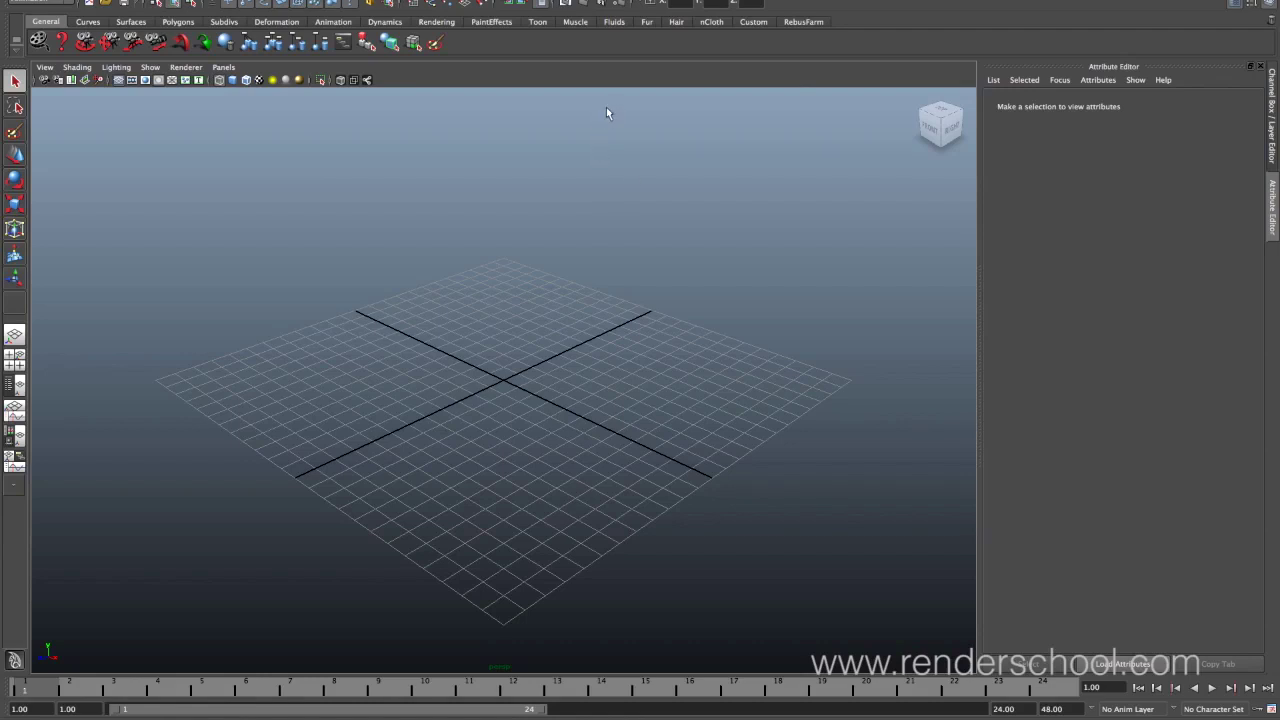
# - Open Render Settings, set Render Using to V-Ray, and reposition the window
pyautogui.click(626, 6)
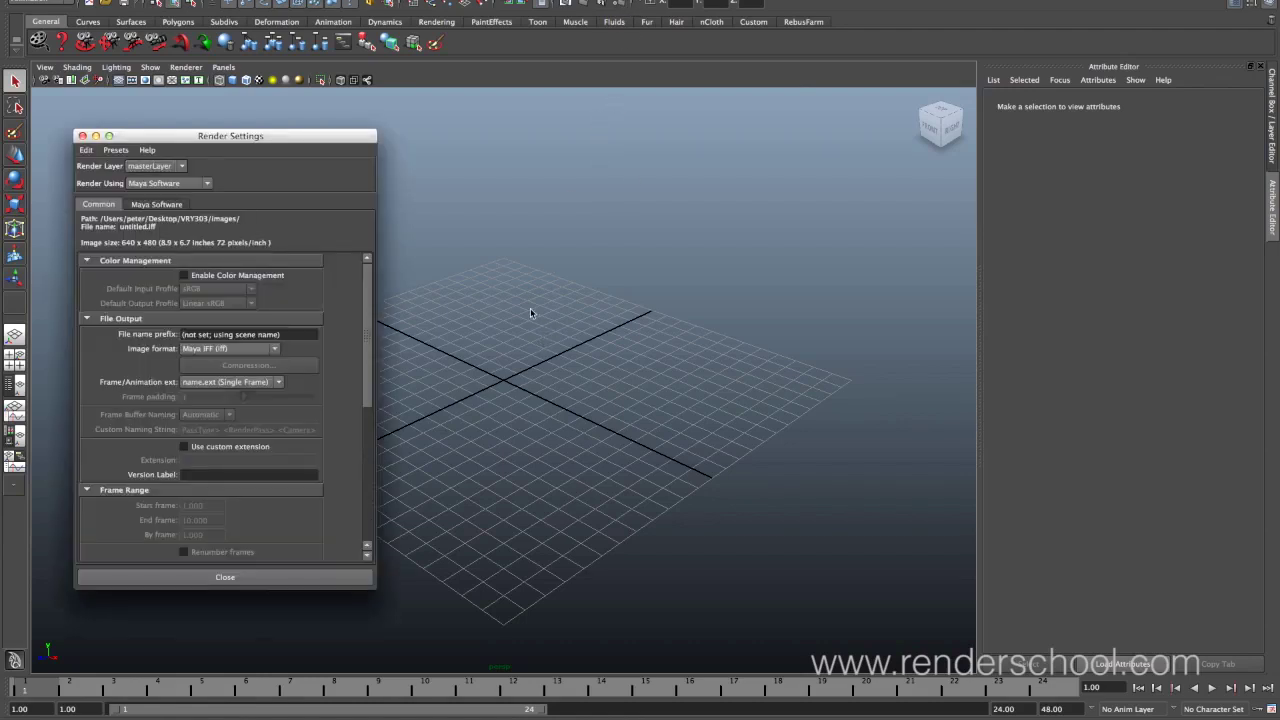
pyautogui.moveTo(300, 137); pyautogui.dragTo(450, 134)
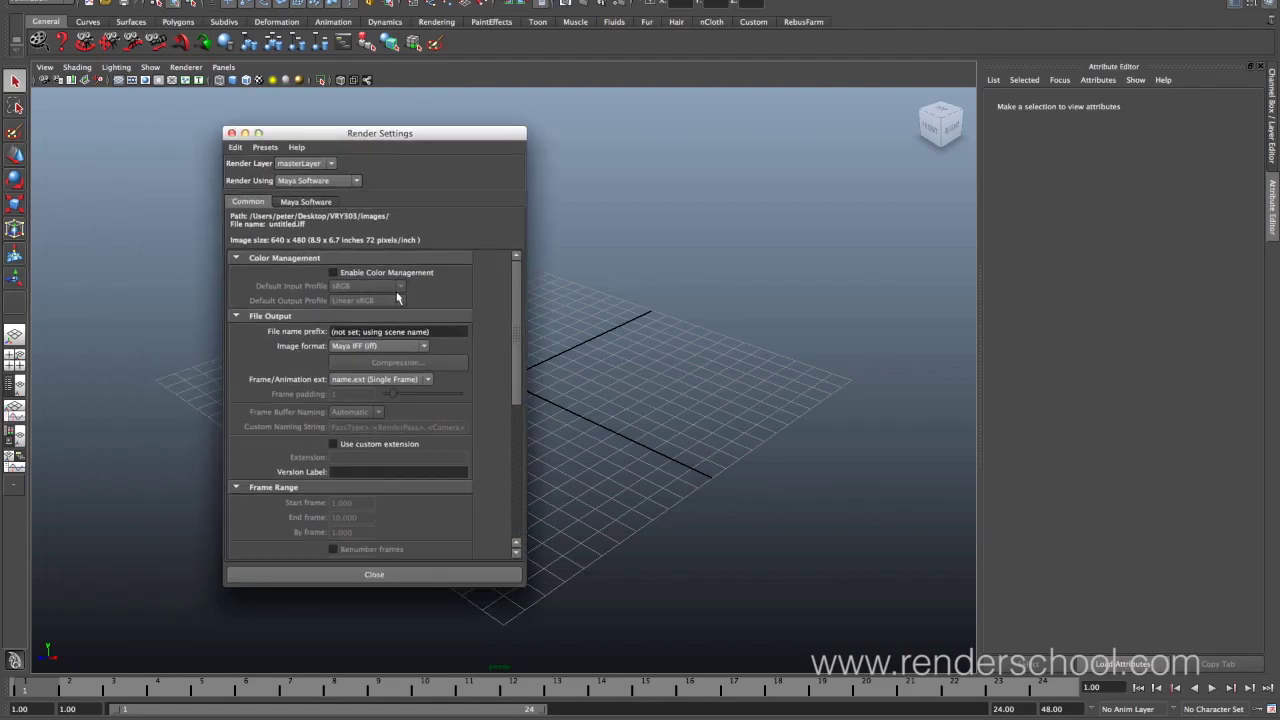
pyautogui.click(345, 182)
pyautogui.click(328, 217)
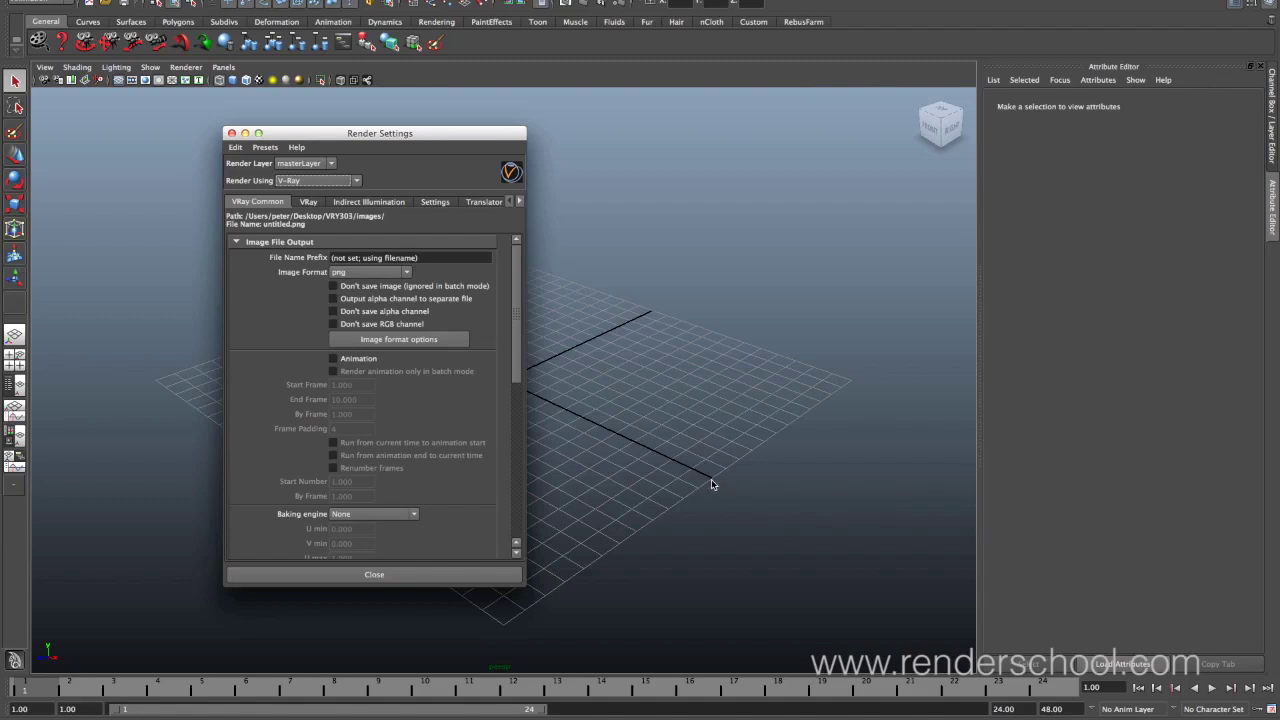
pyautogui.moveTo(711, 478); pyautogui.dragTo(651, 319)
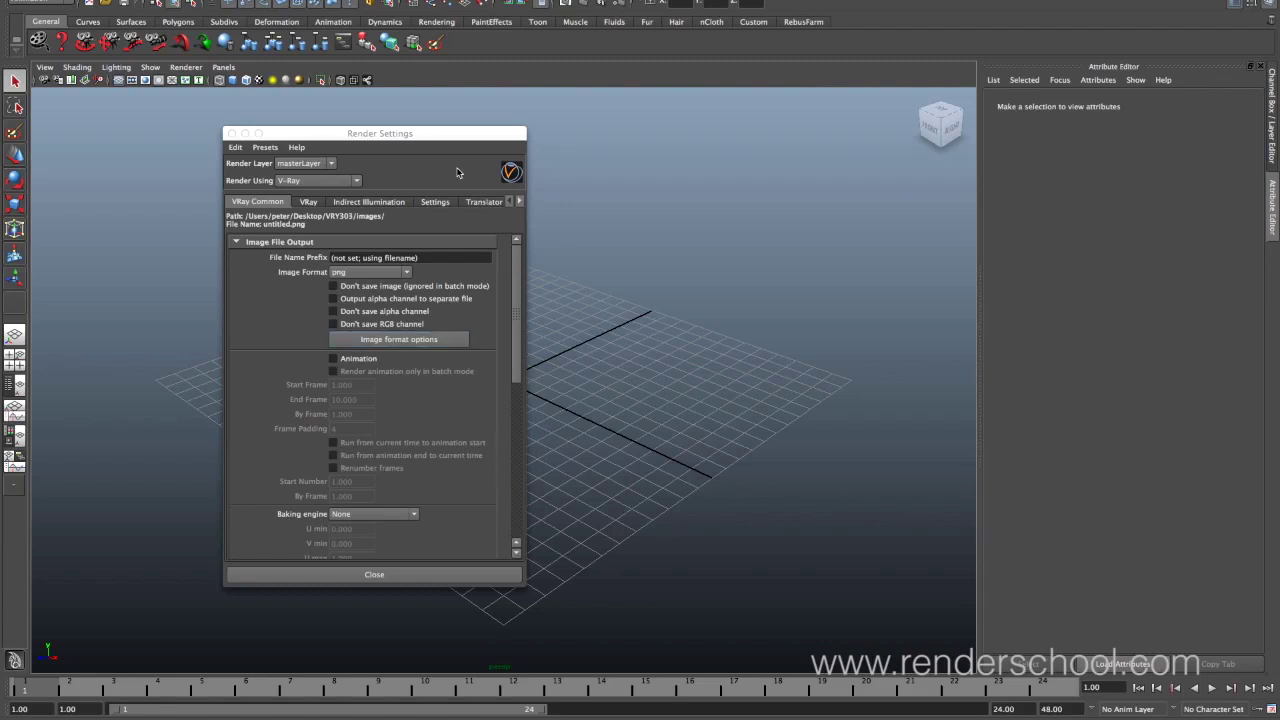
pyautogui.moveTo(456, 135); pyautogui.dragTo(283, 110)
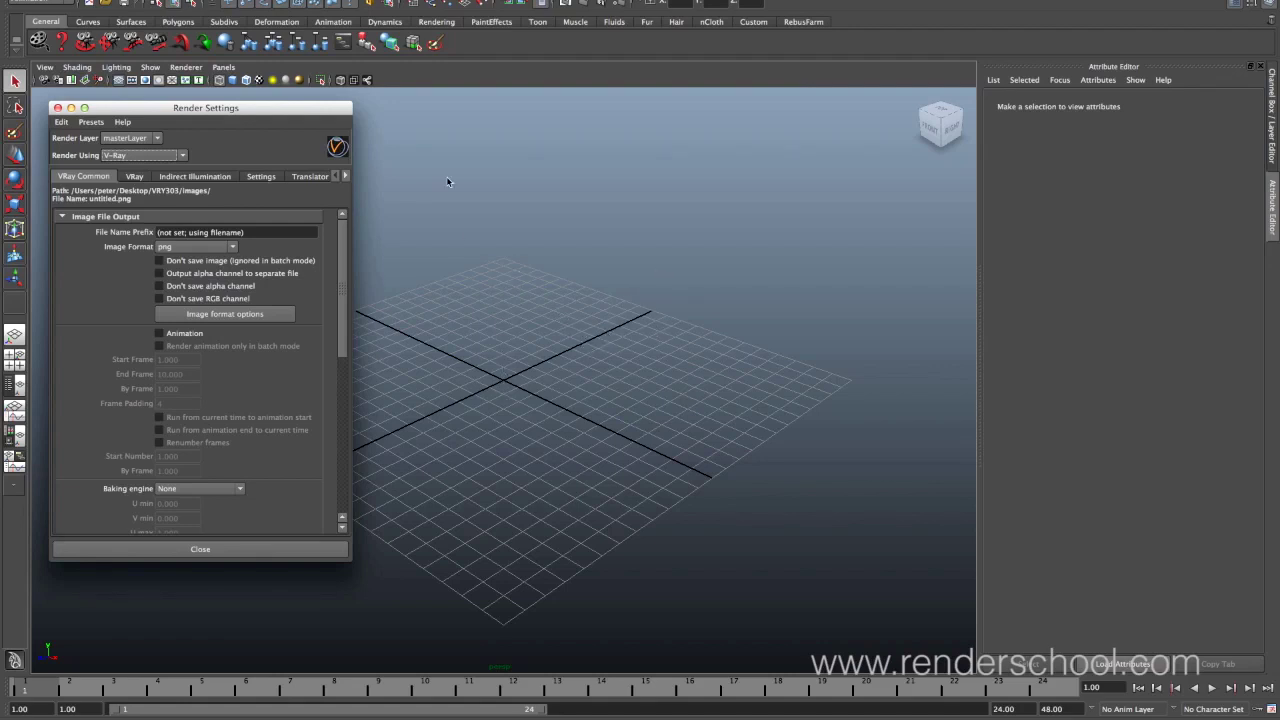
# - Draw a polygon cube on the grid from the Polygons shelf
pyautogui.click(136, 176)
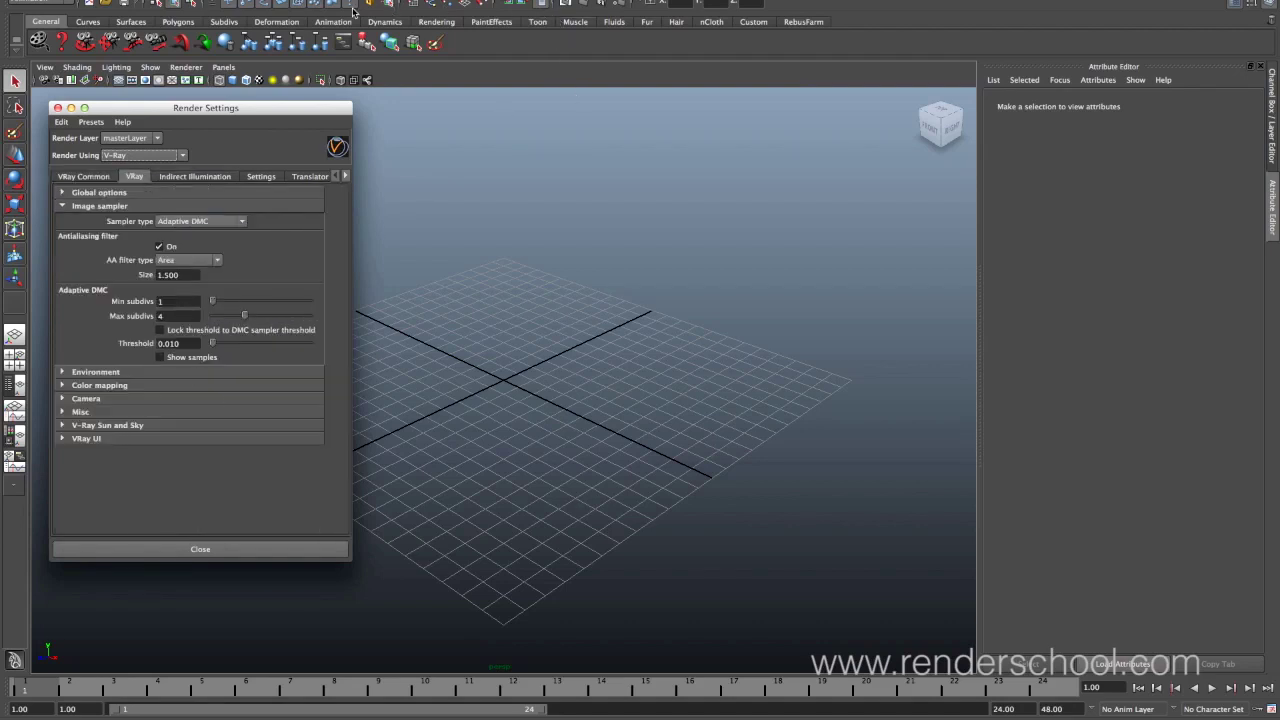
pyautogui.click(178, 22)
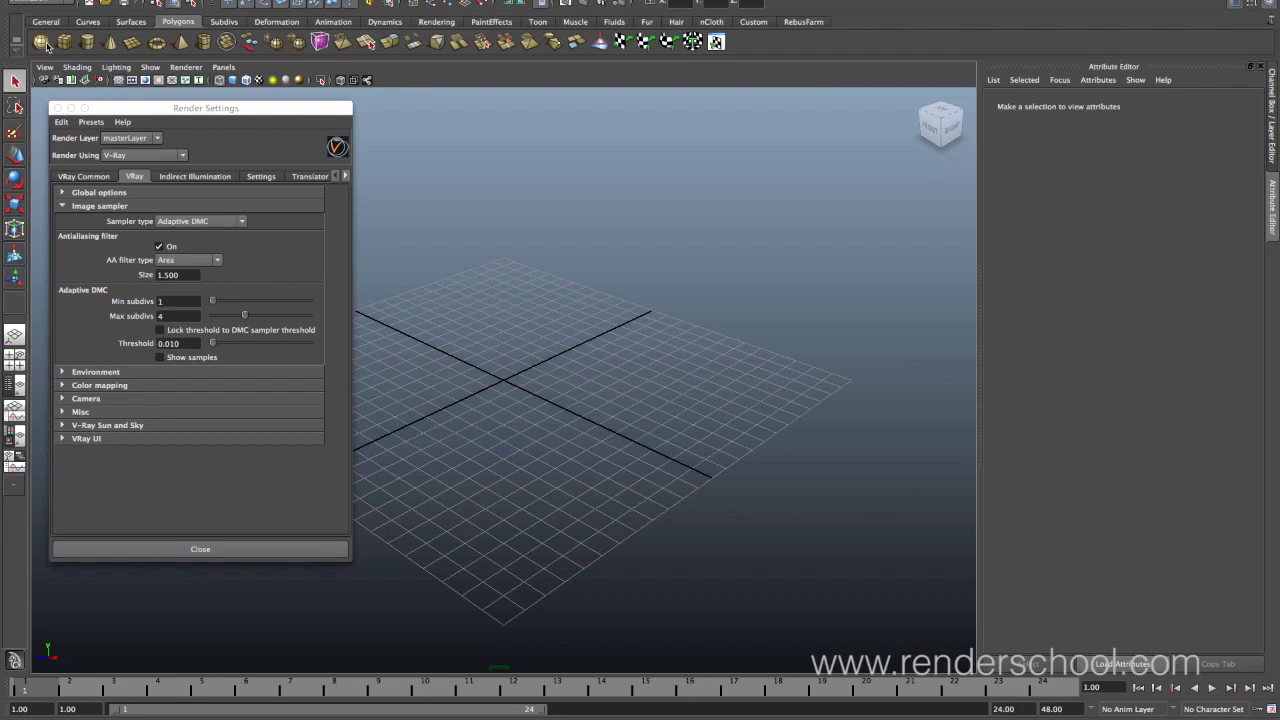
pyautogui.click(132, 41)
pyautogui.moveTo(462, 358); pyautogui.dragTo(648, 365)
pyautogui.moveTo(597, 297); pyautogui.dragTo(586, 223)
# - Add a wide, thin box as the floor and show the scene smooth shaded
pyautogui.click(65, 43)
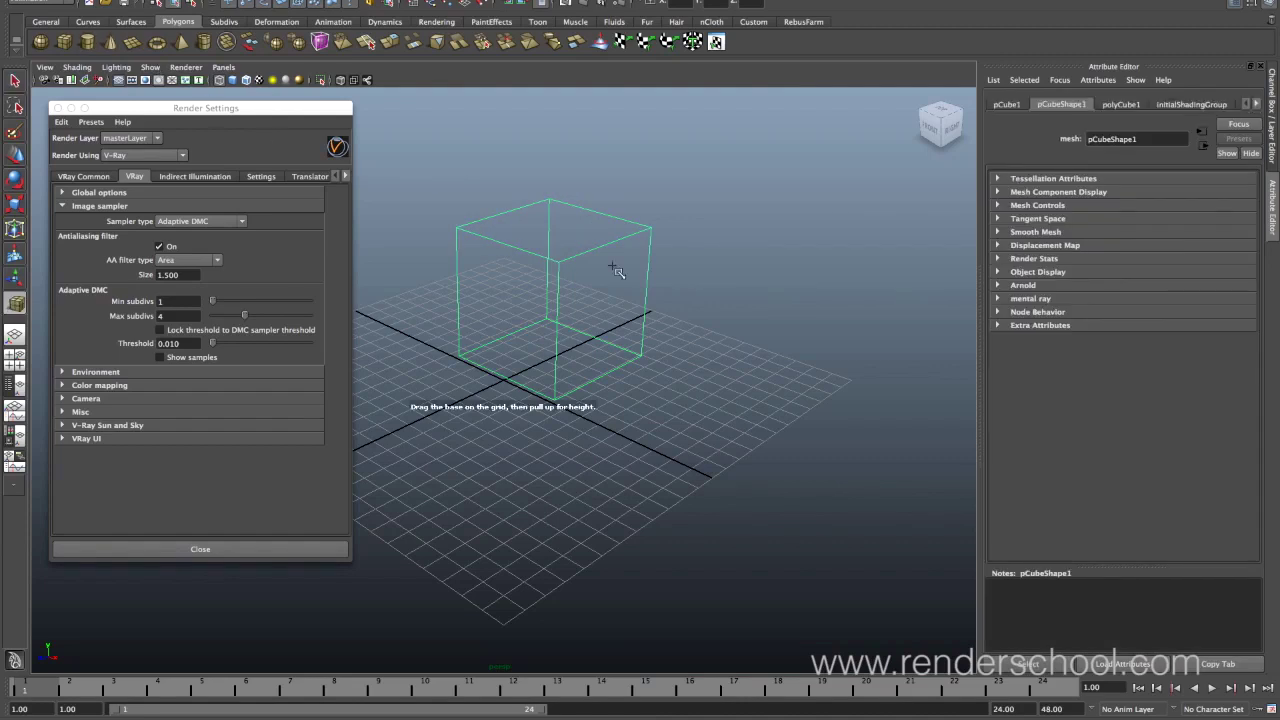
pyautogui.moveTo(873, 378); pyautogui.dragTo(166, 386)
pyautogui.moveTo(426, 474)
pyautogui.mouseDown()
pyautogui.moveTo(454, 467)
pyautogui.moveTo(457, 384)
pyautogui.moveTo(503, 420)
pyautogui.moveTo(560, 335)
pyautogui.moveTo(634, 343)
pyautogui.mouseUp()
pyautogui.press('w')
pyautogui.press('5')
pyautogui.keyDown('alt'); pyautogui.moveTo(604, 433); pyautogui.dragTo(451, 294); pyautogui.keyUp('alt')
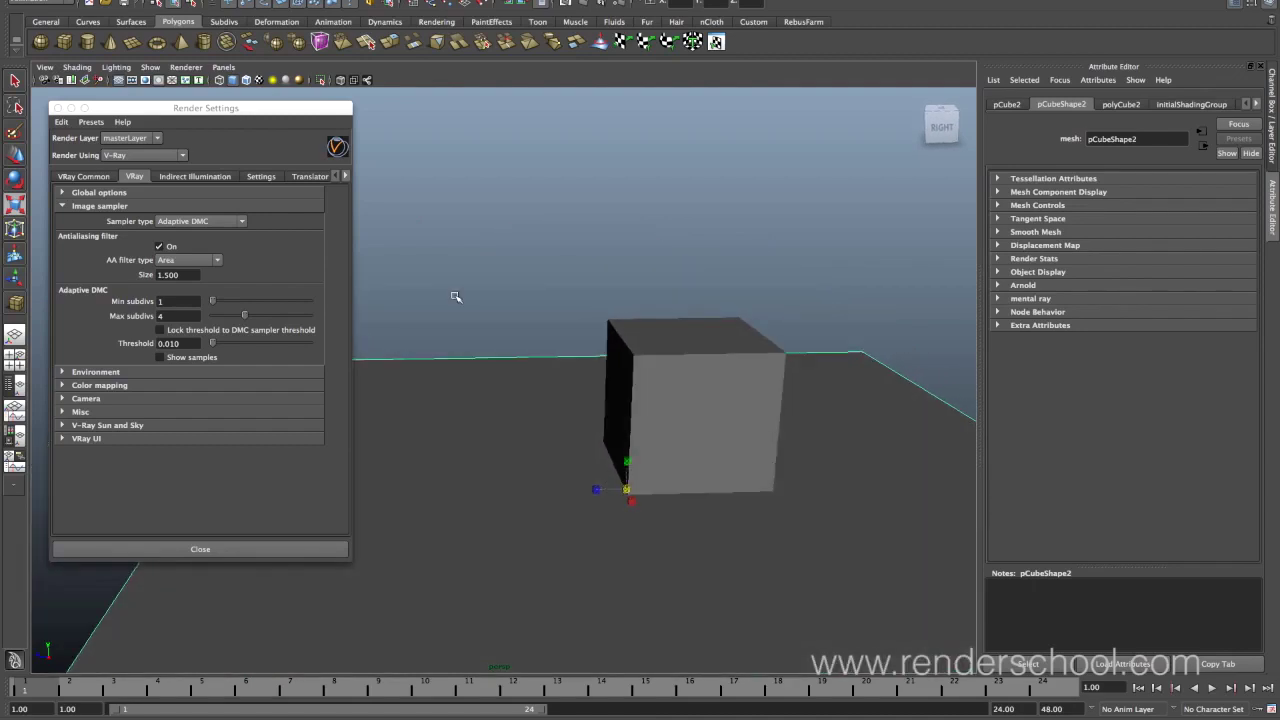
pyautogui.click(190, 0)
pyautogui.moveTo(252, 50)
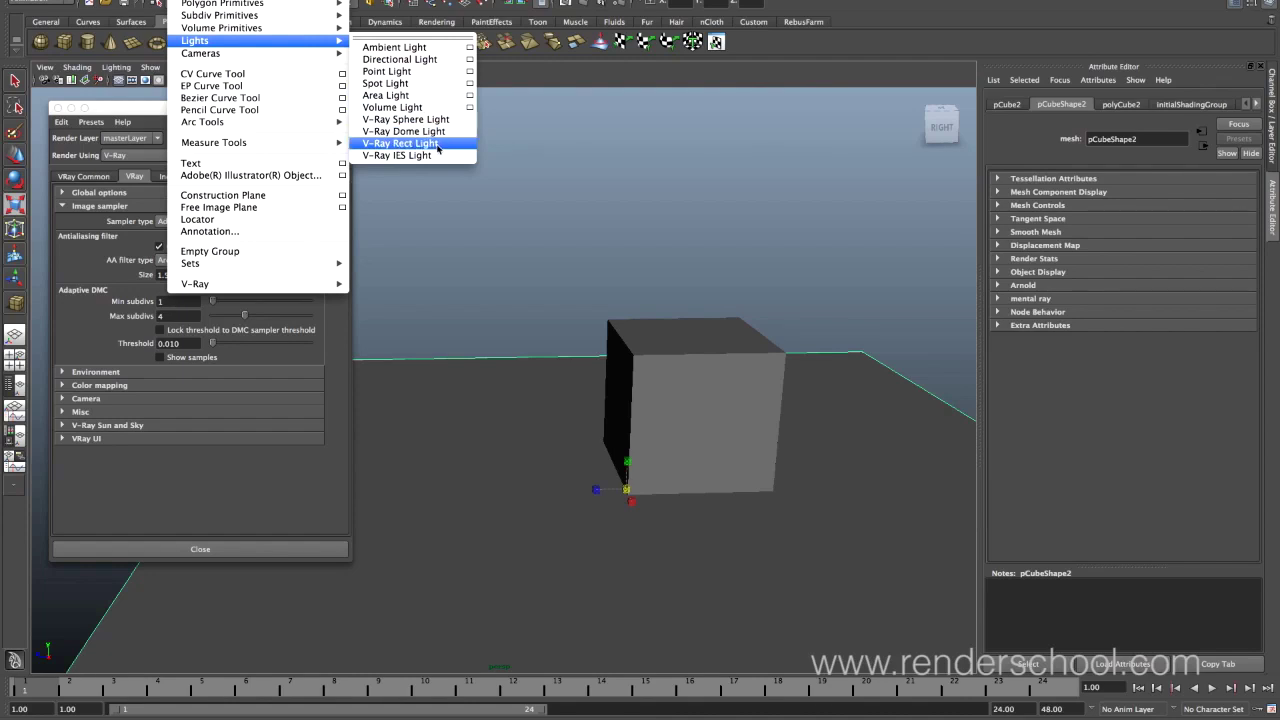
# - Add a V-Ray Rect Light and raise it above the cube
pyautogui.click(436, 144)
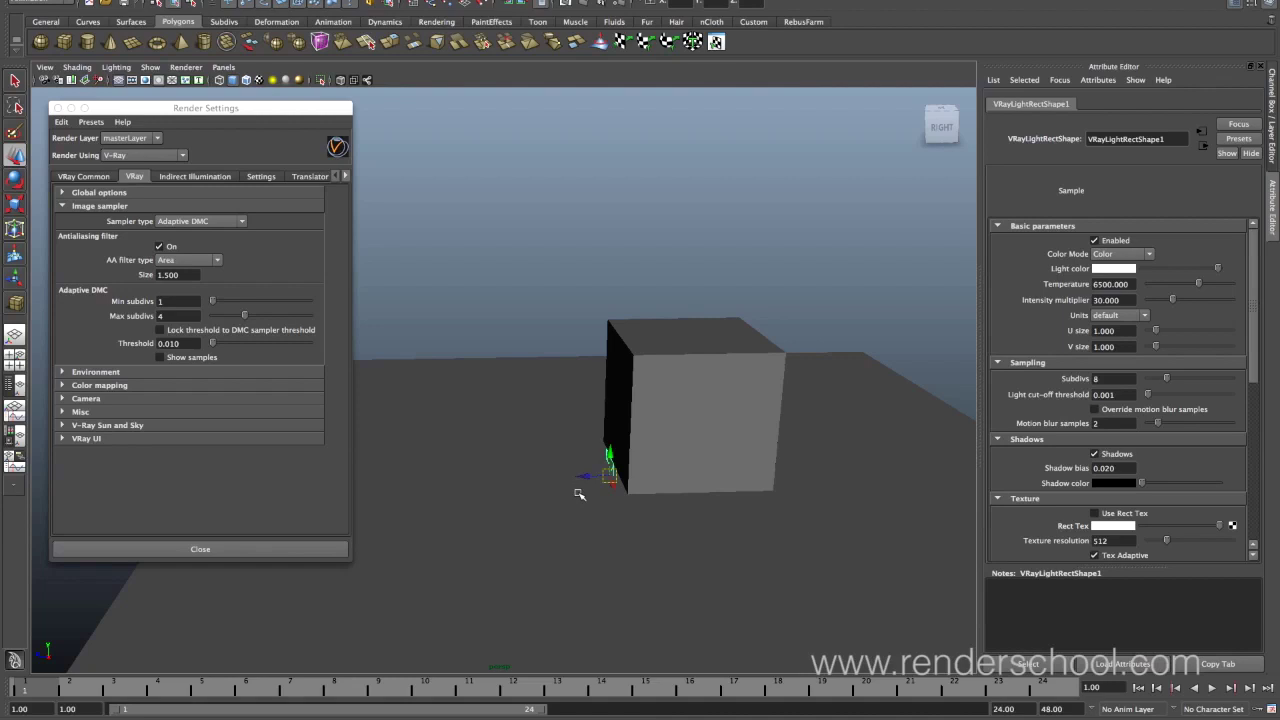
pyautogui.click(578, 494)
pyautogui.press('4')
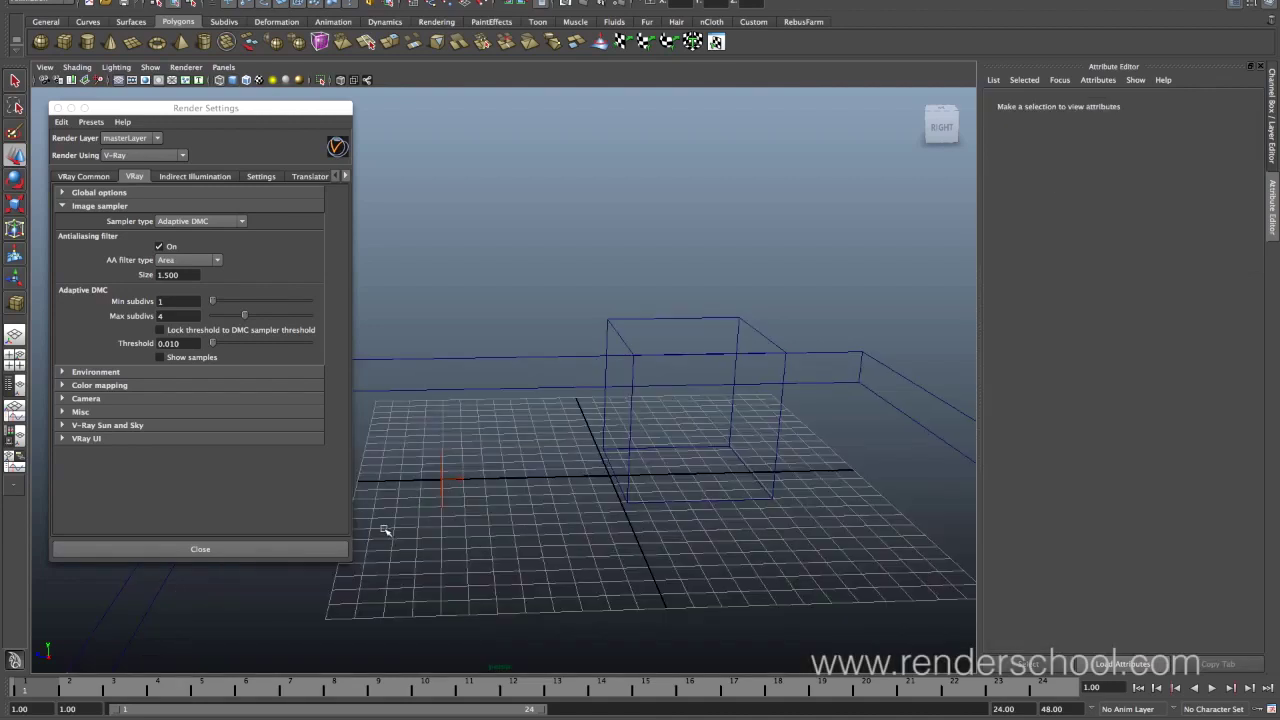
pyautogui.click(443, 478)
pyautogui.moveTo(447, 447); pyautogui.dragTo(447, 224)
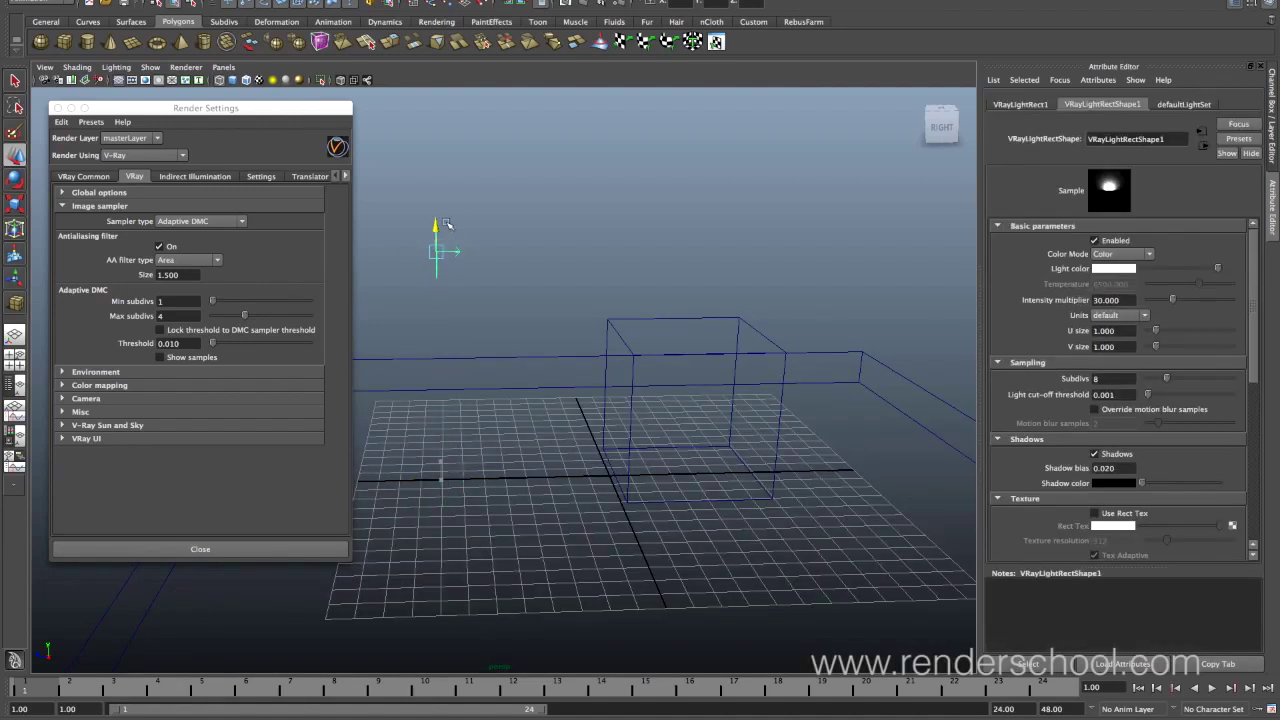
# - Angle and enlarge the light toward the floor, then render the current frame with lit shading
pyautogui.moveTo(506, 333)
pyautogui.keyDown('alt'); pyautogui.mouseDown()
pyautogui.moveTo(590, 398)
pyautogui.moveTo(563, 391)
pyautogui.moveTo(552, 318)
pyautogui.moveTo(431, 291)
pyautogui.moveTo(455, 176)
pyautogui.moveTo(472, 230)
pyautogui.moveTo(493, 233)
pyautogui.moveTo(553, 175)
pyautogui.mouseUp(); pyautogui.keyUp('alt')
pyautogui.press('e')
pyautogui.press('r')
pyautogui.keyDown('alt'); pyautogui.moveTo(520, 326); pyautogui.dragTo(493, 374, button='middle'); pyautogui.keyUp('alt')
pyautogui.press('7')
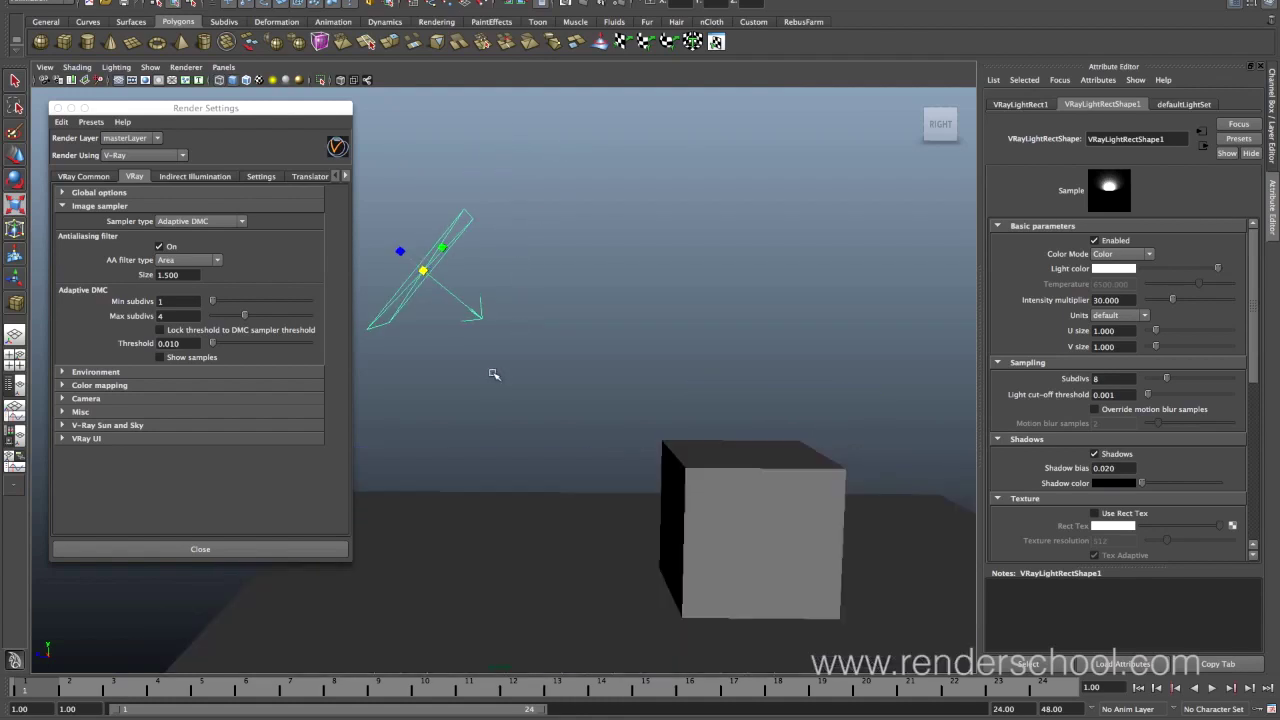
pyautogui.keyDown('alt'); pyautogui.moveTo(566, 451); pyautogui.dragTo(540, 410); pyautogui.keyUp('alt')
pyautogui.click(586, 4)
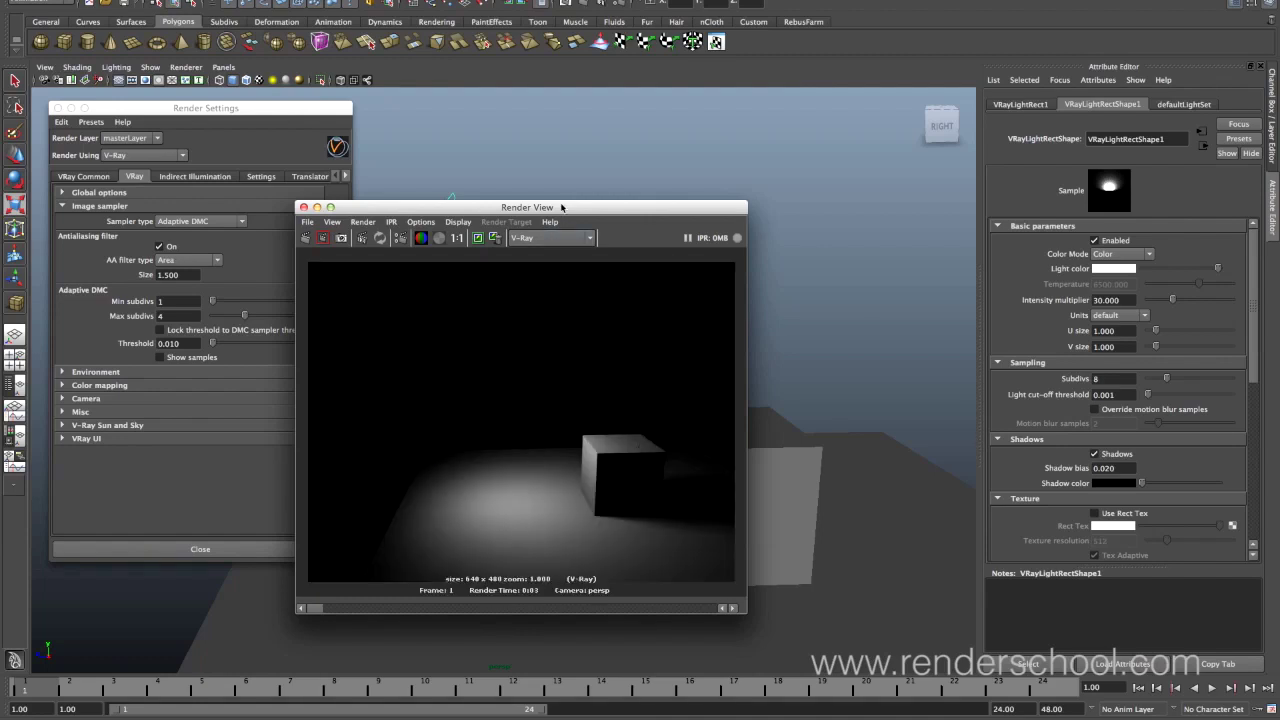
# - Move the Render View aside and bring the Render Settings window to the front
pyautogui.moveTo(562, 207); pyautogui.dragTo(604, 135)
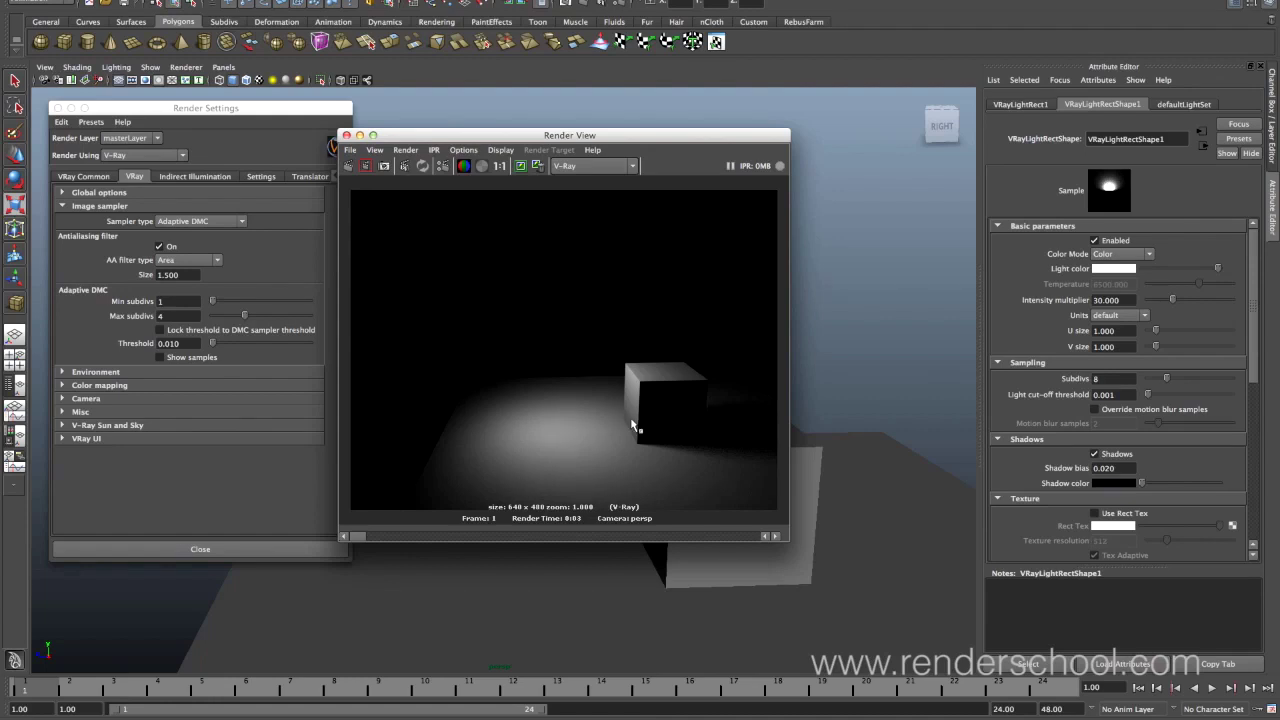
pyautogui.click(245, 112)
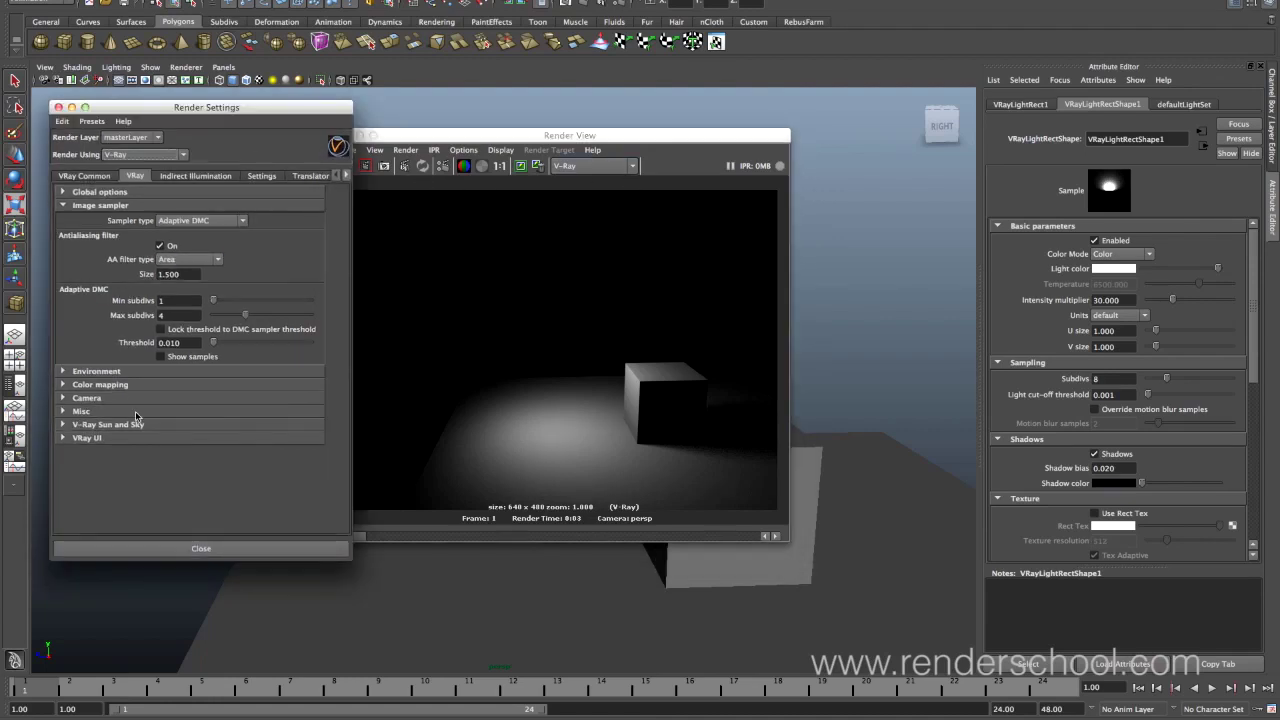
# - Enable Use V-Ray VFB in VRay Common and re-render the current frame
pyautogui.click(88, 176)
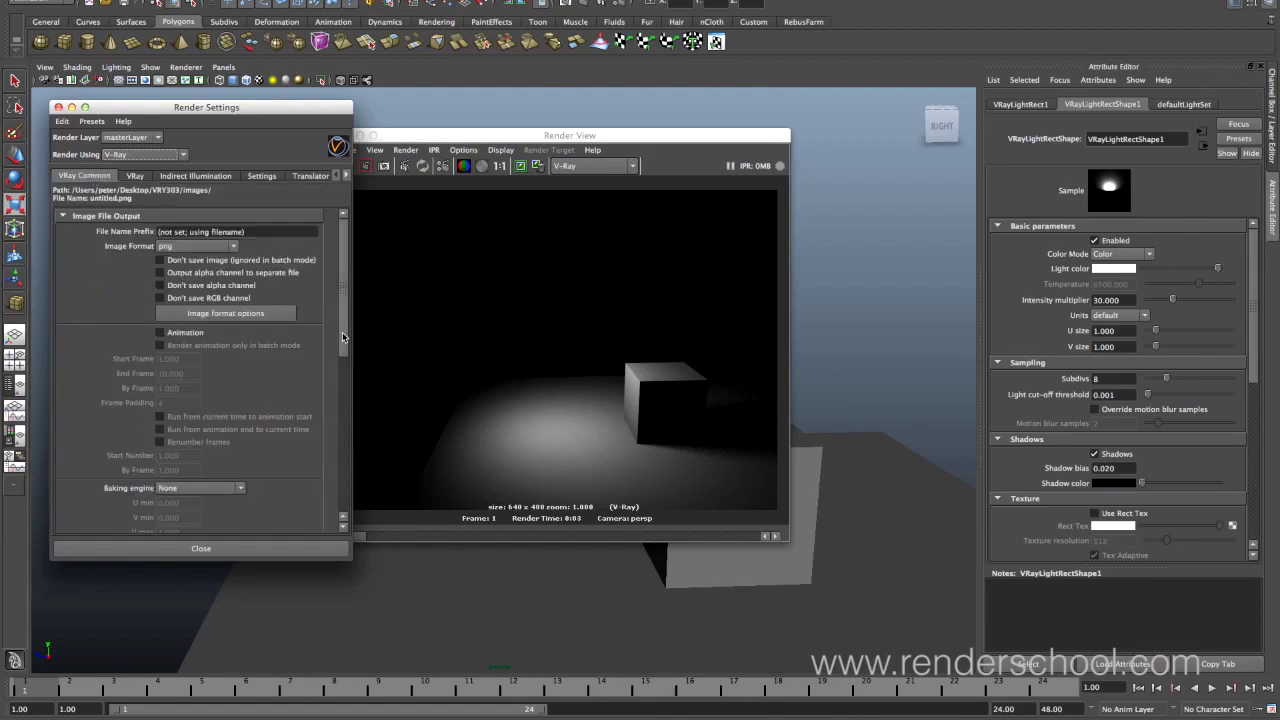
pyautogui.scroll(-6, 335, 386)
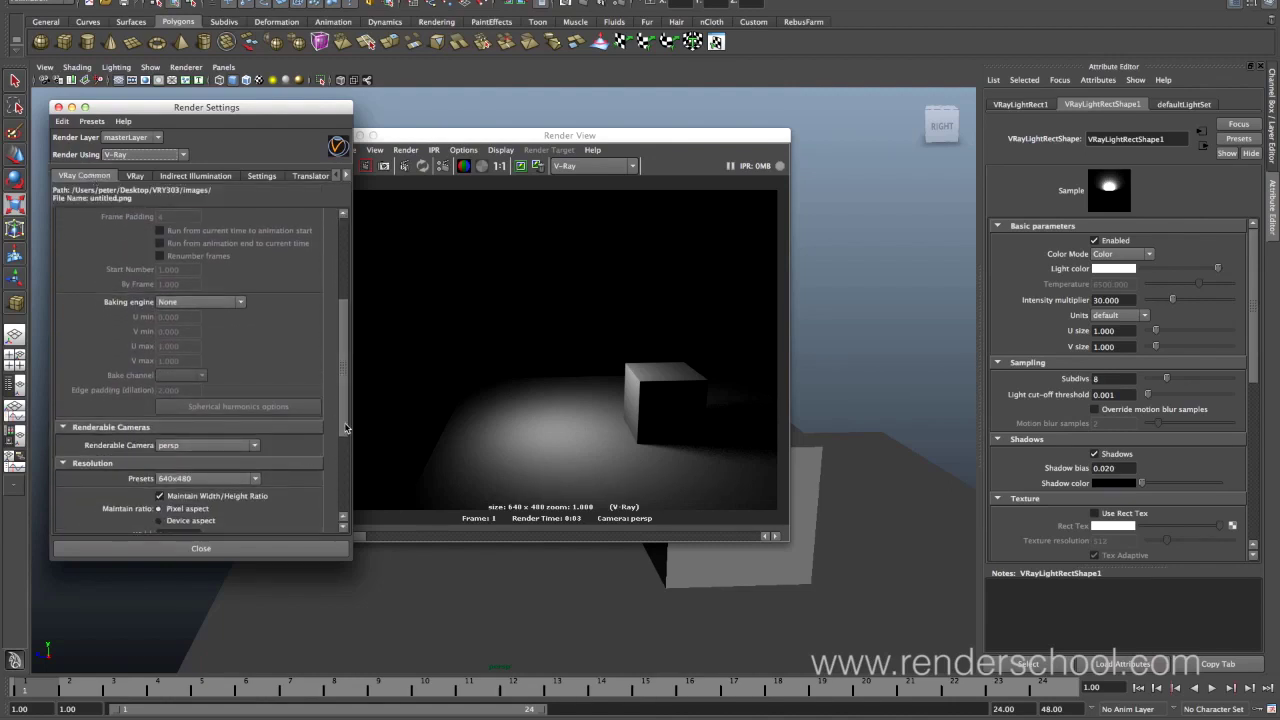
pyautogui.scroll(-5, 346, 428)
pyautogui.click(194, 440)
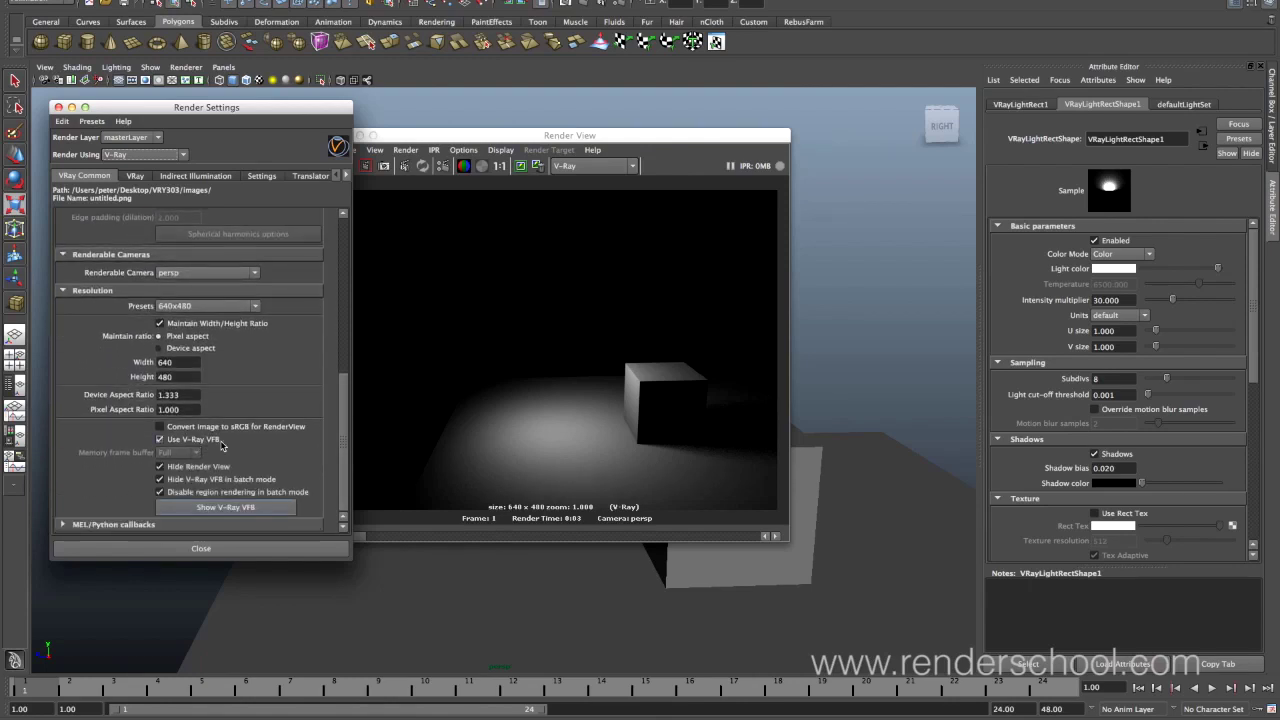
pyautogui.moveTo(478, 138); pyautogui.dragTo(585, 180)
pyautogui.click(600, 9)
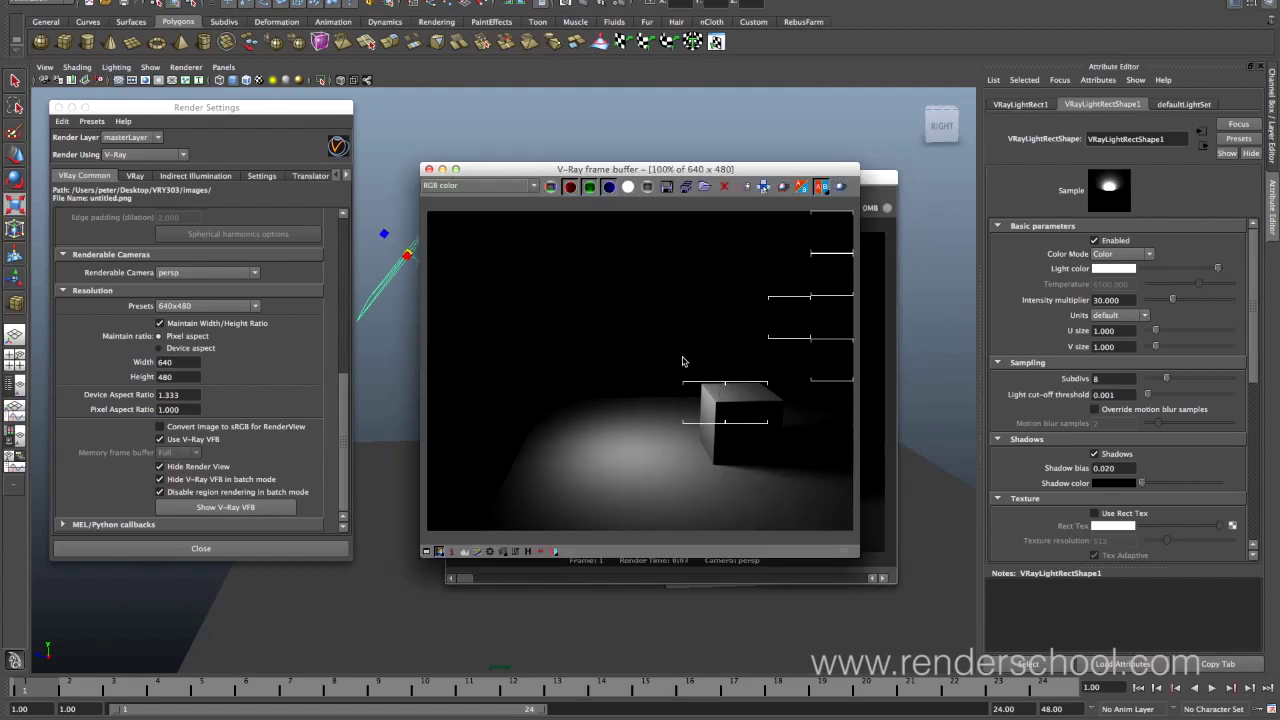
# - Arrange the frame buffer and render windows, then turn on the VFB sRGB display
pyautogui.moveTo(553, 172); pyautogui.dragTo(442, 122)
pyautogui.moveTo(768, 180); pyautogui.dragTo(882, 719)
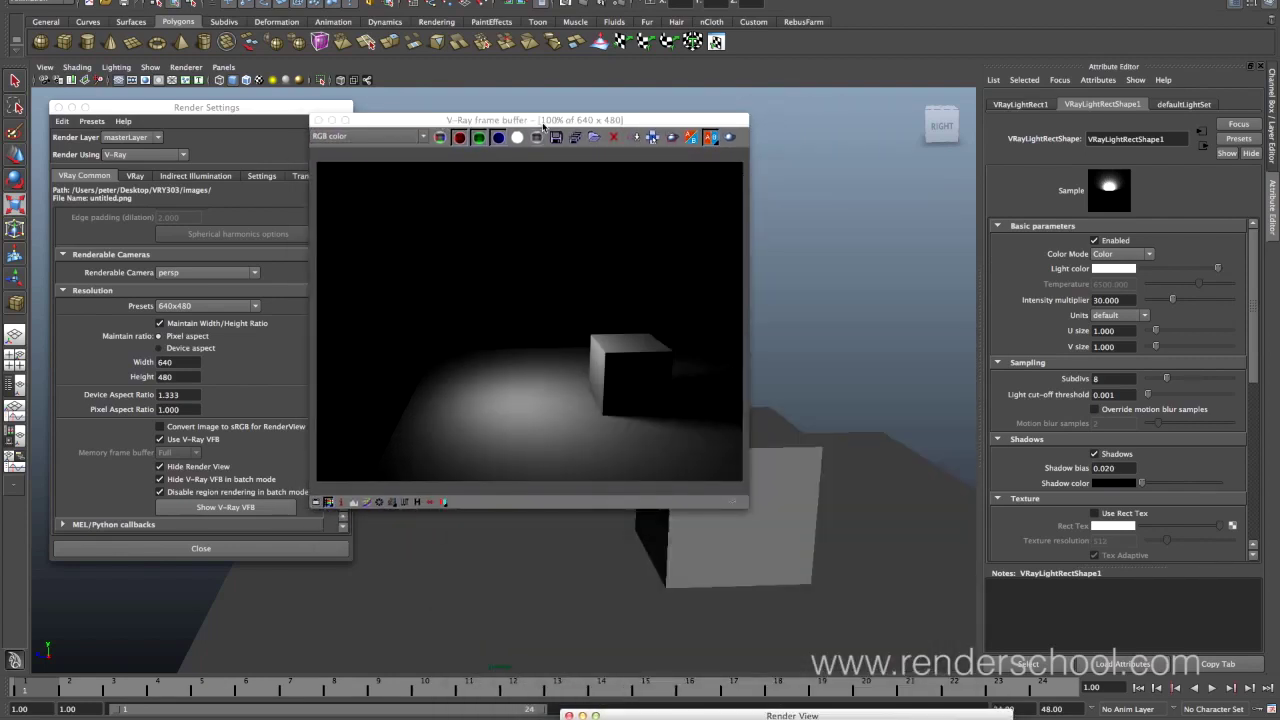
pyautogui.moveTo(528, 115); pyautogui.dragTo(599, 107)
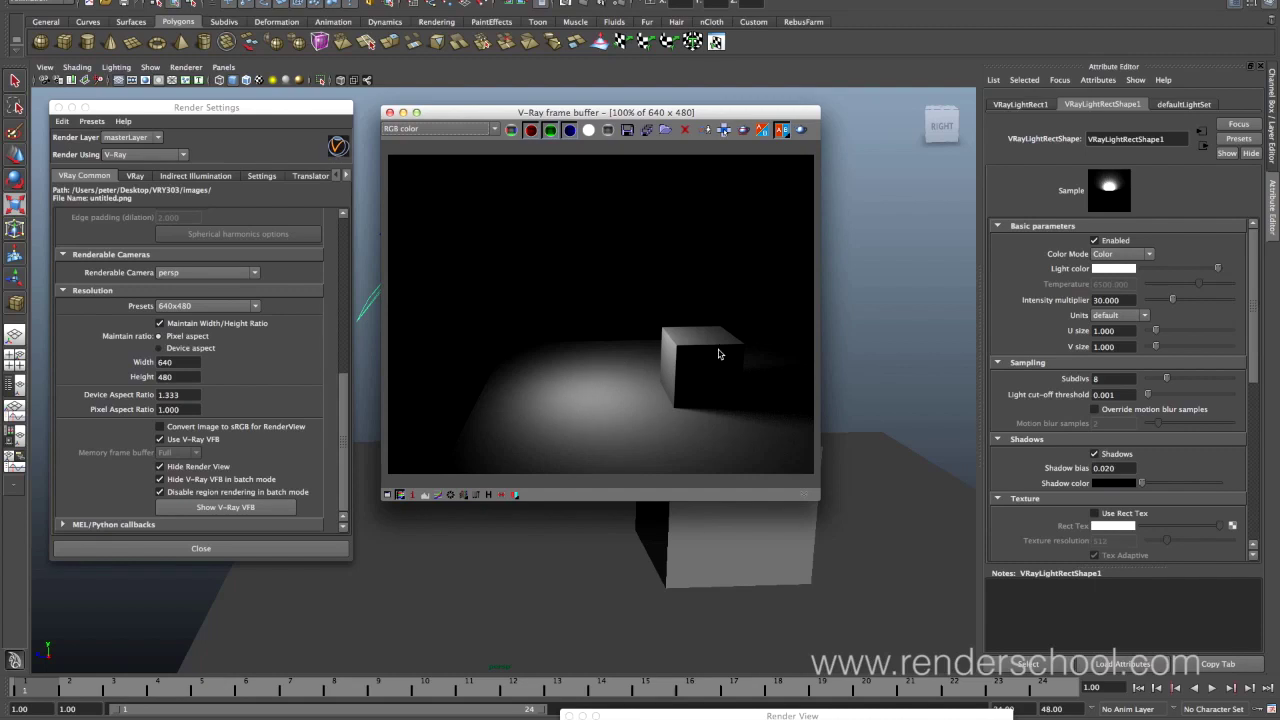
pyautogui.click(462, 494)
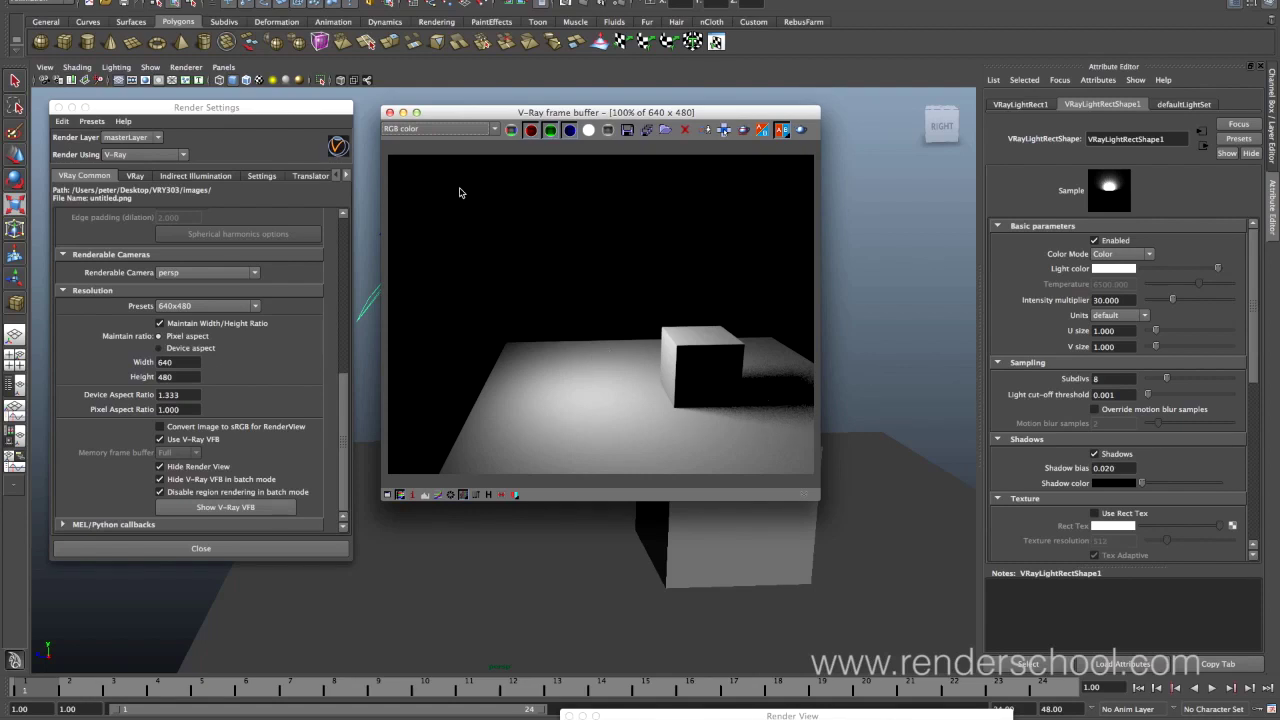
pyautogui.click(136, 176)
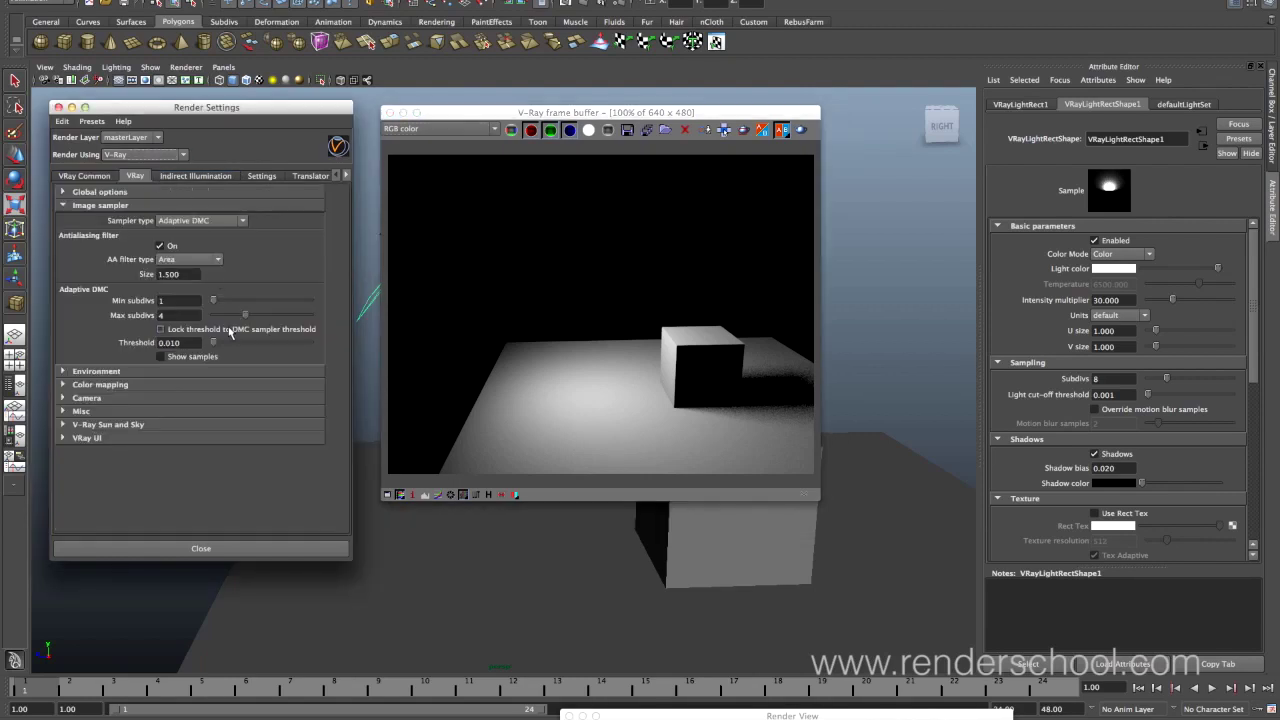
# - Expand Color mapping, toggle the VFB sRGB display off and on, and select Gamma 1.000
pyautogui.click(138, 385)
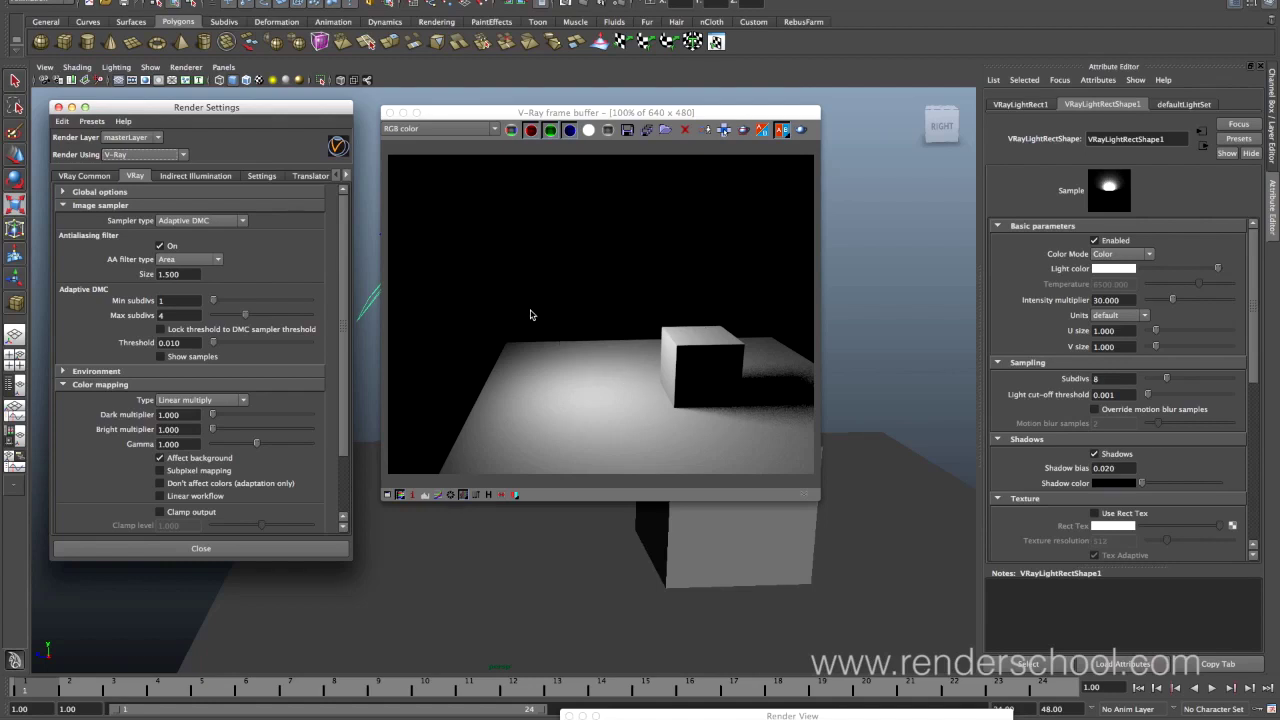
pyautogui.click(463, 494)
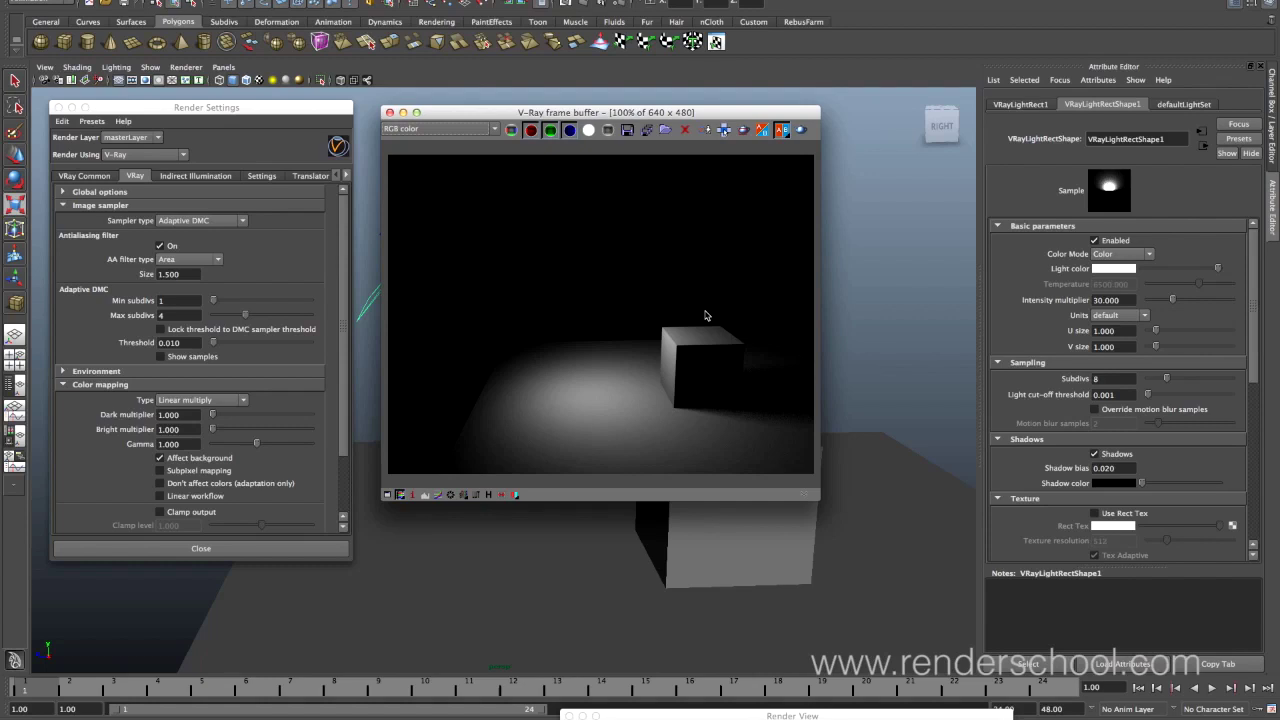
pyautogui.click(463, 494)
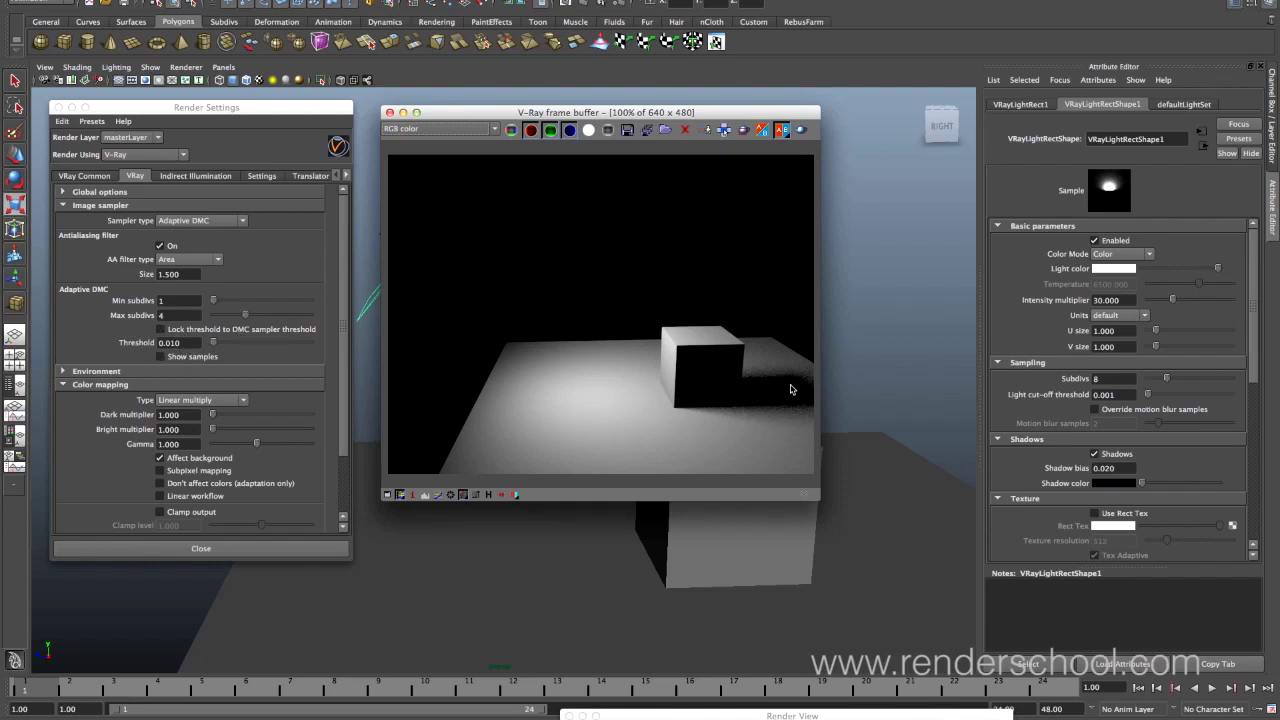
pyautogui.click(190, 444)
pyautogui.moveTo(184, 444); pyautogui.dragTo(156, 446)
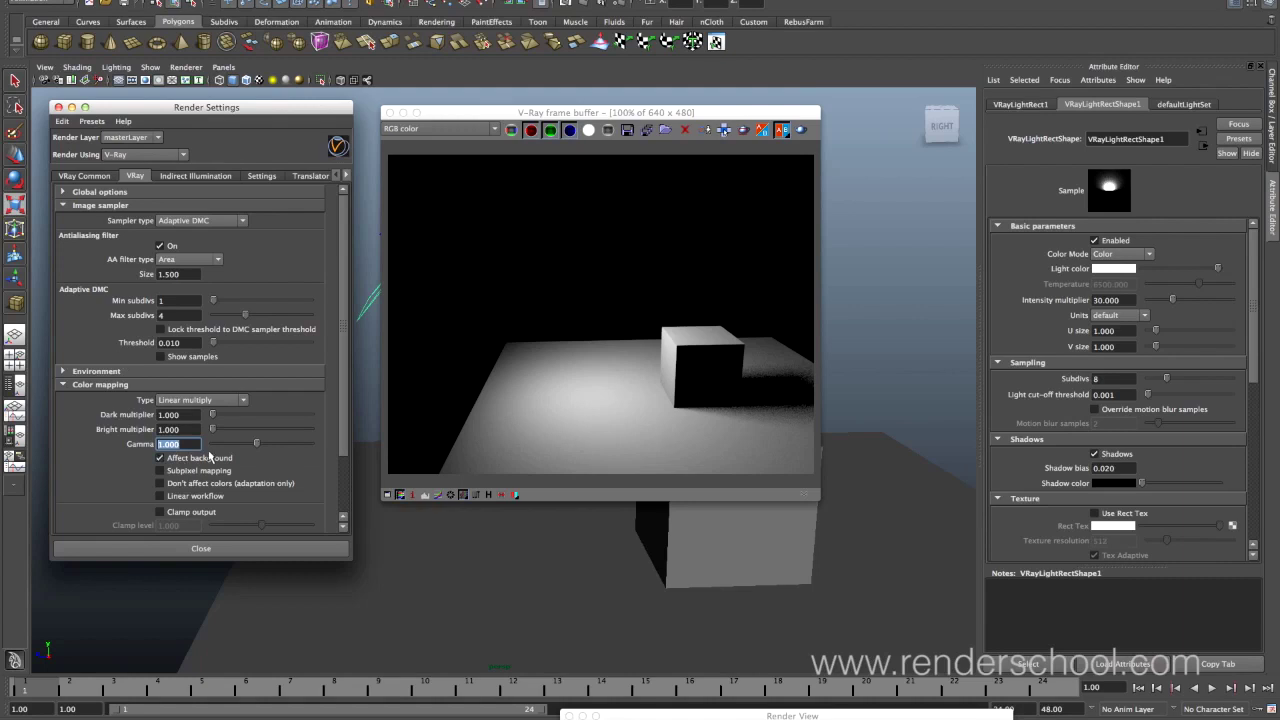
# - Set colour mapping gamma to 2.2 with Don't affect colors on, then re-render in the VFB
pyautogui.write('2.2')
pyautogui.press('Return')
pyautogui.click(186, 483)
pyautogui.press('Right')
pyautogui.press('Right')
pyautogui.click(799, 131)
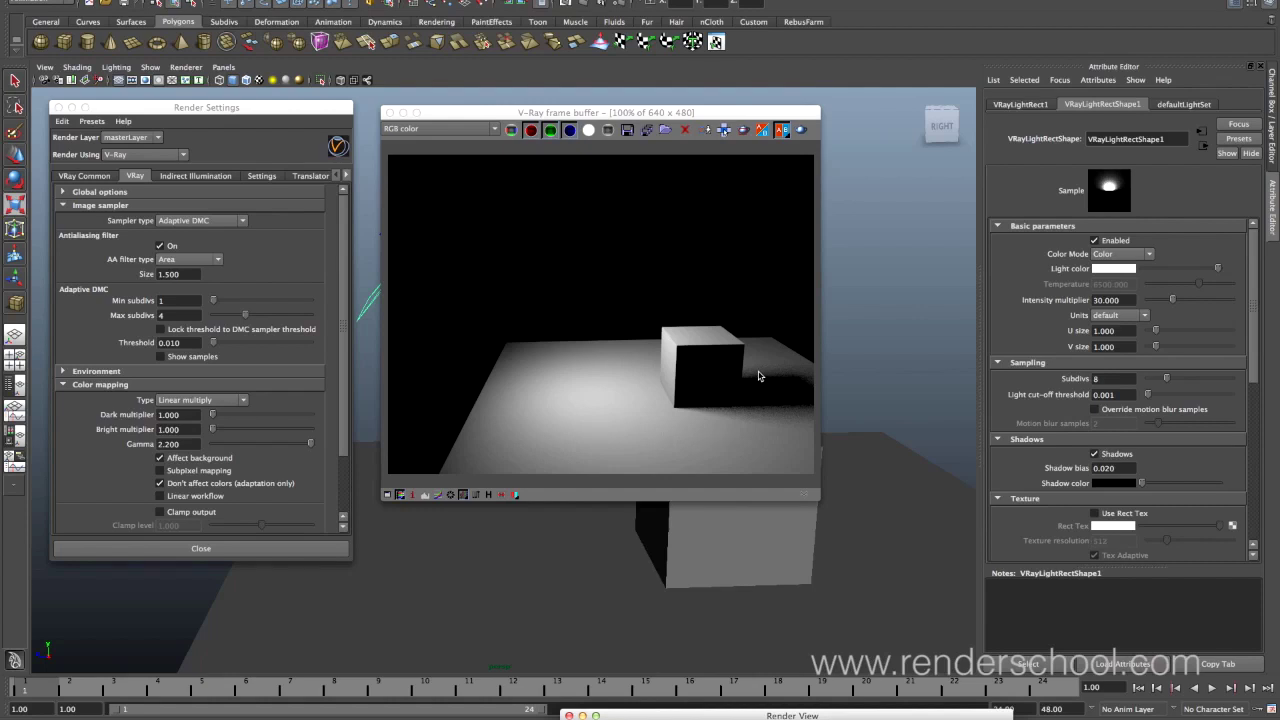
pyautogui.click(571, 125)
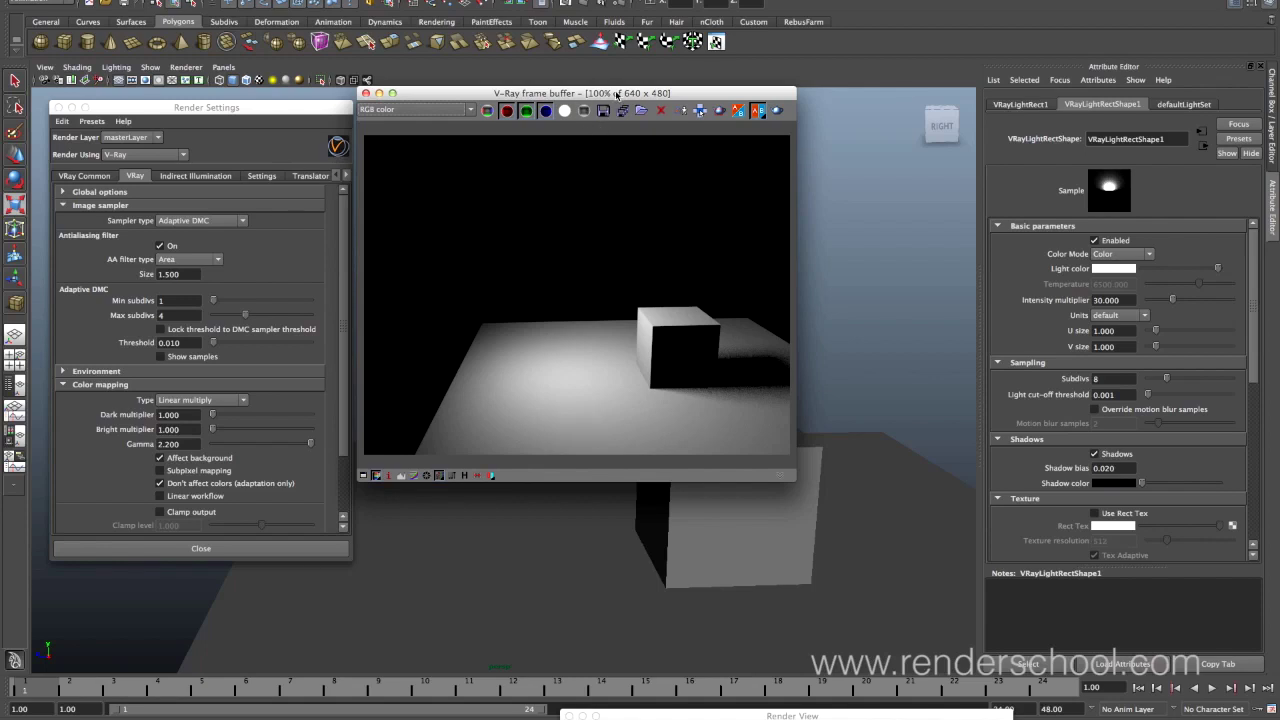
# - Turn off VFB sRGB, tick Linear workflow, re-render, then turn sRGB back on
pyautogui.click(440, 476)
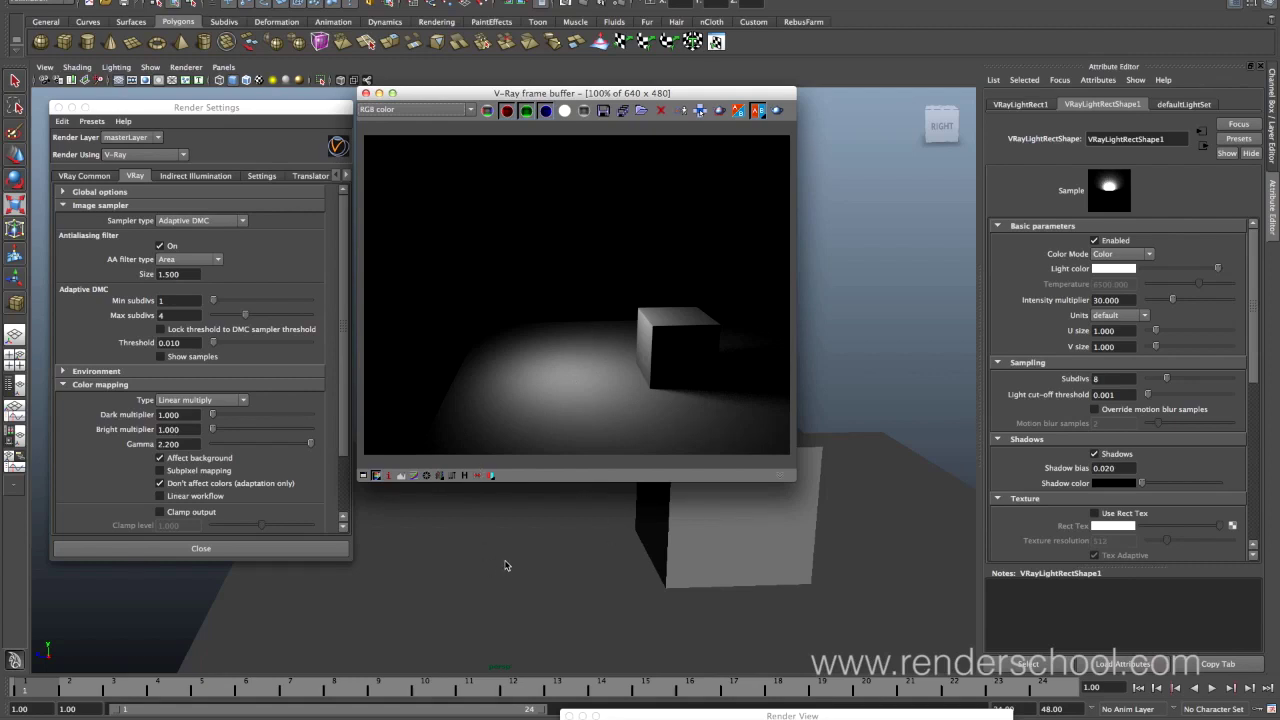
pyautogui.click(191, 498)
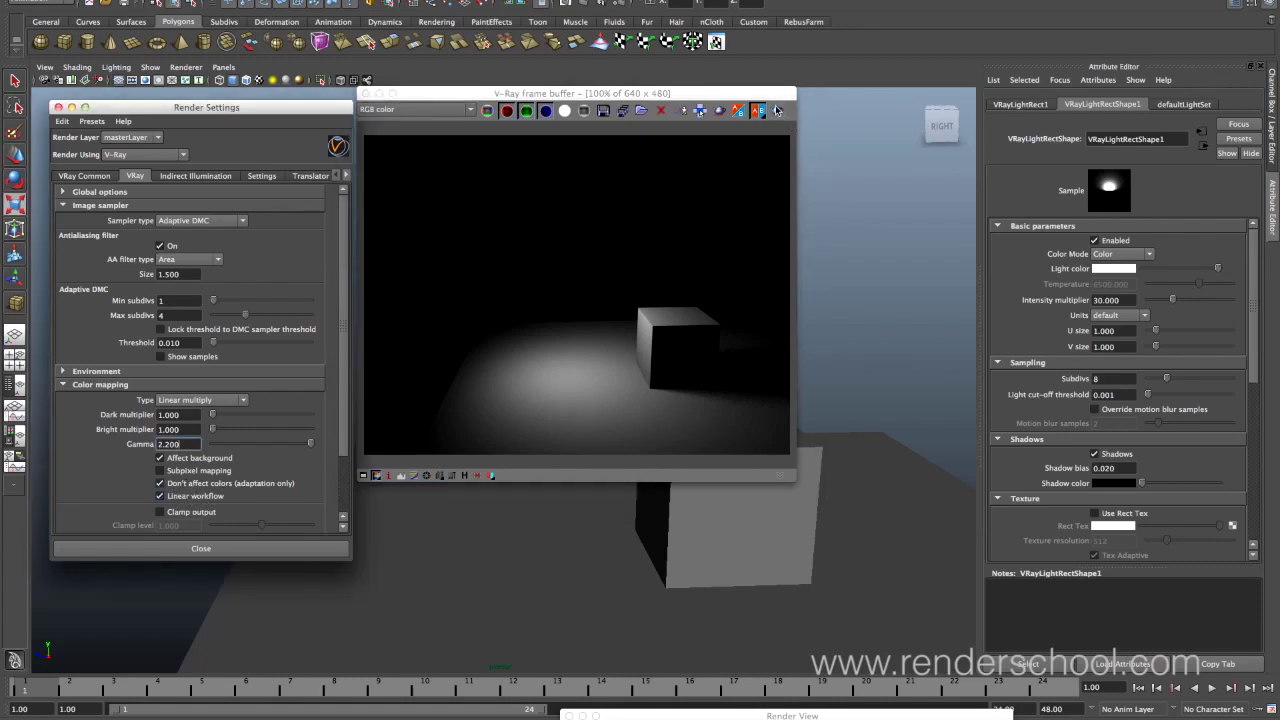
pyautogui.click(779, 170)
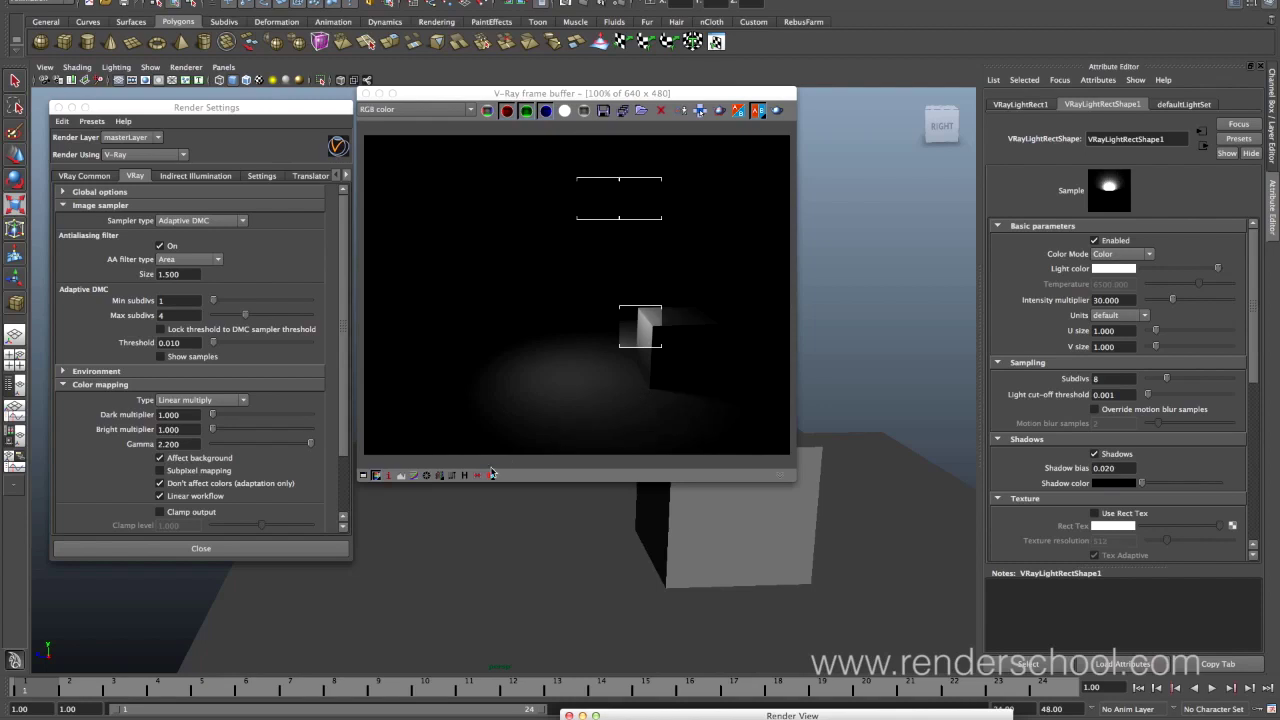
pyautogui.click(439, 476)
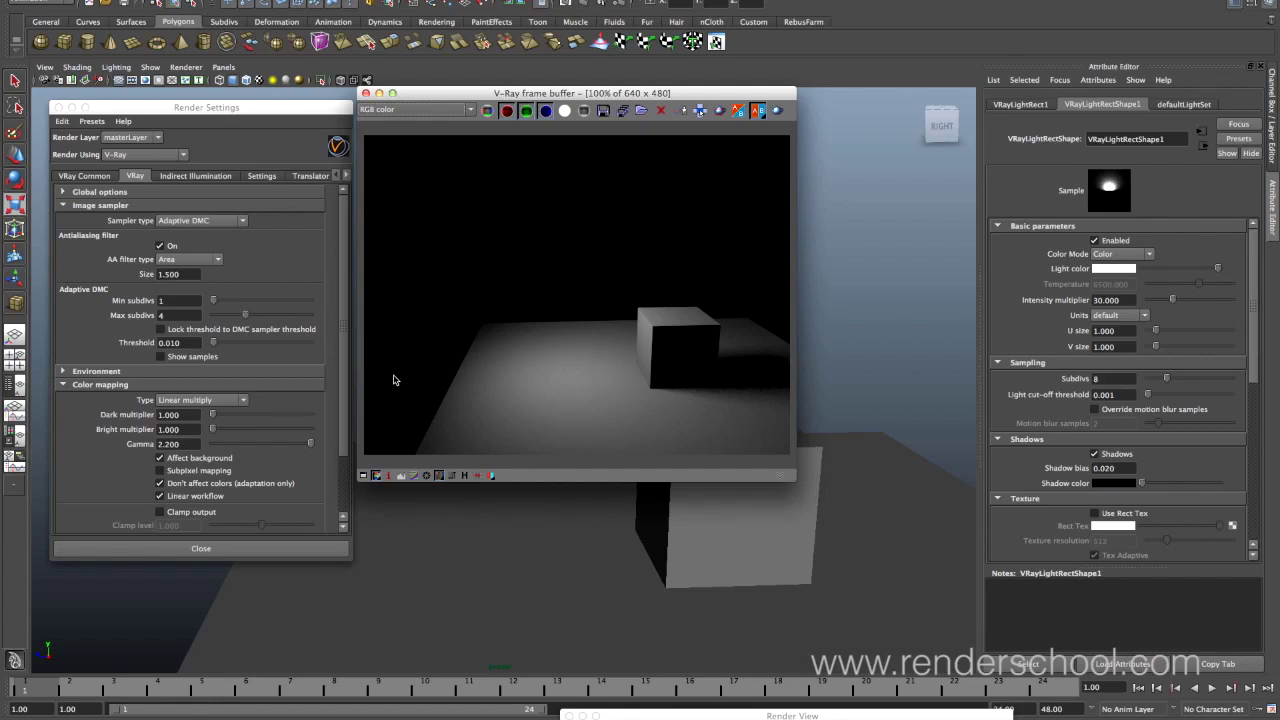
# - Turn linear workflow off and bring up Assign New Material for the selected cube
pyautogui.click(160, 496)
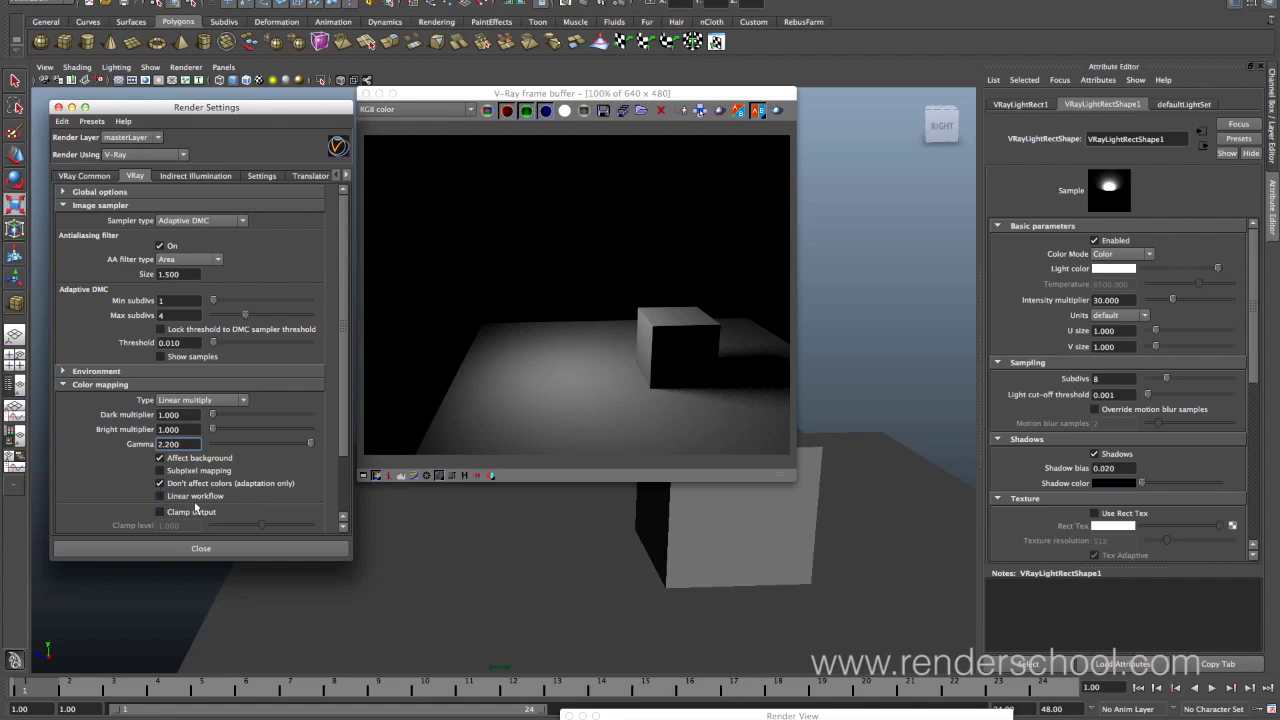
pyautogui.moveTo(707, 89); pyautogui.dragTo(627, 92)
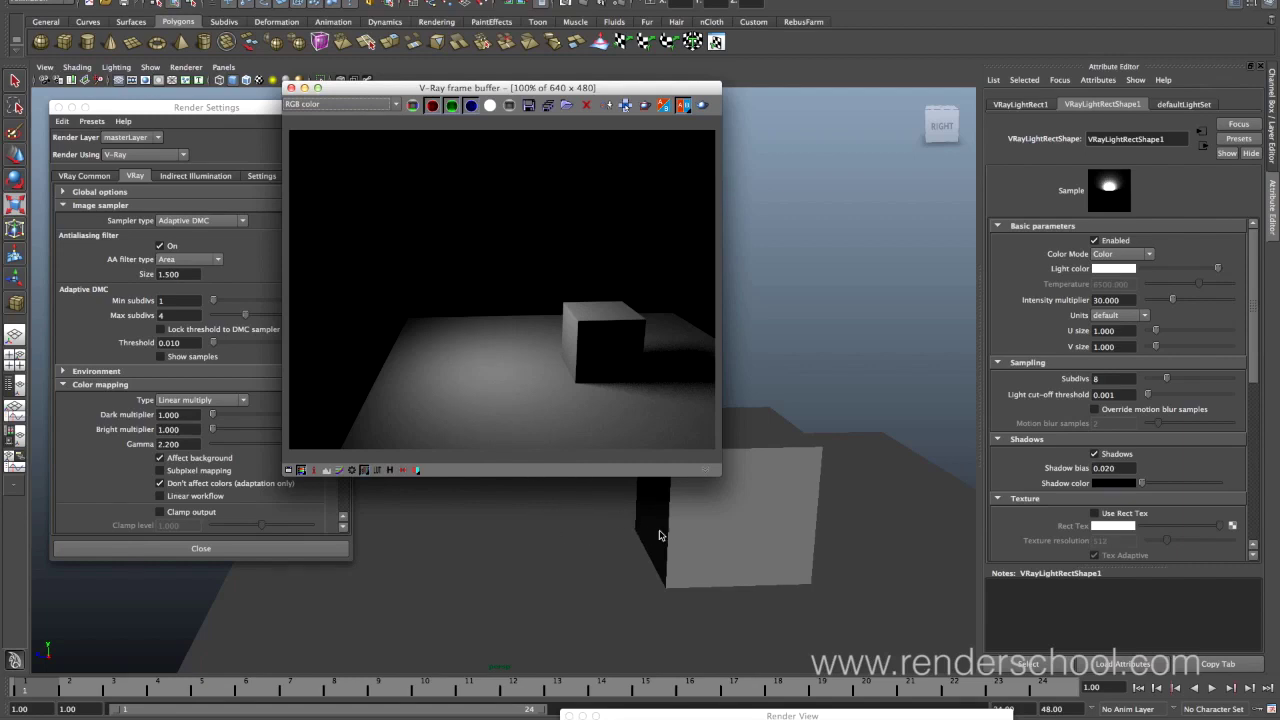
pyautogui.click(758, 493)
pyautogui.moveTo(770, 436); pyautogui.dragTo(787, 627, button='right')
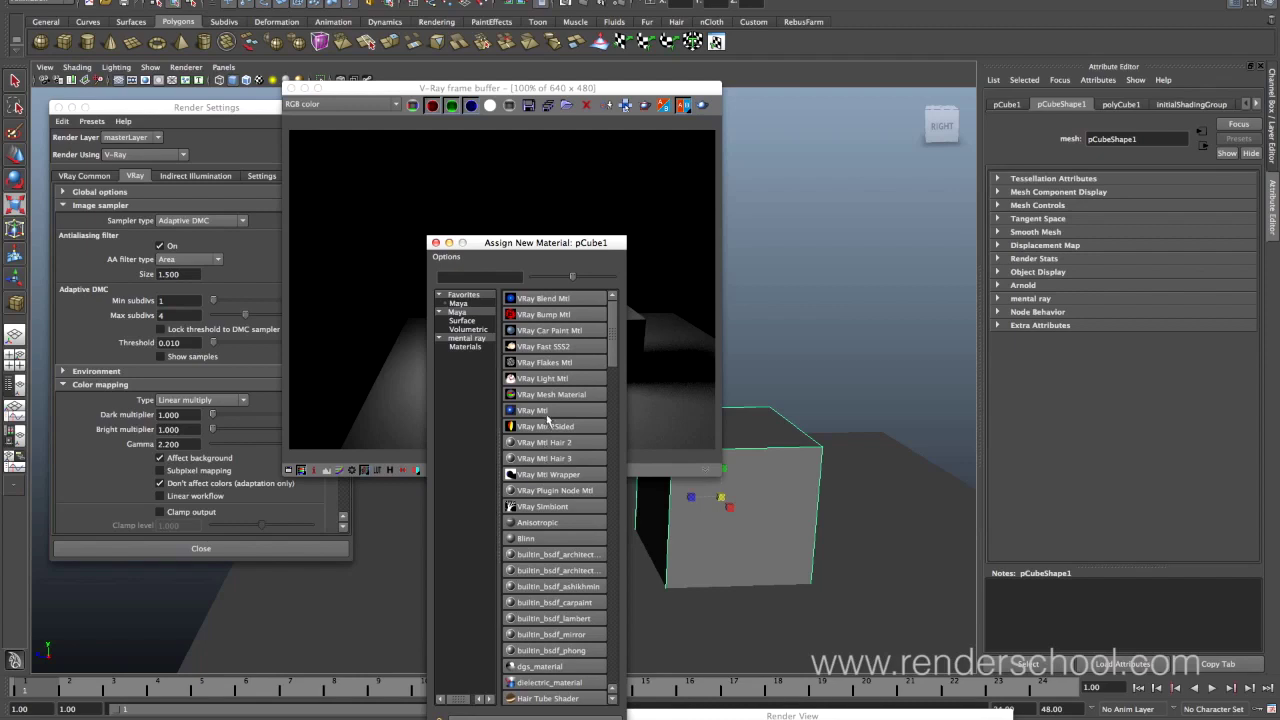
# - Assign a new VRay Mtl (VRayMtl1) to the cube and render the scene
pyautogui.click(546, 412)
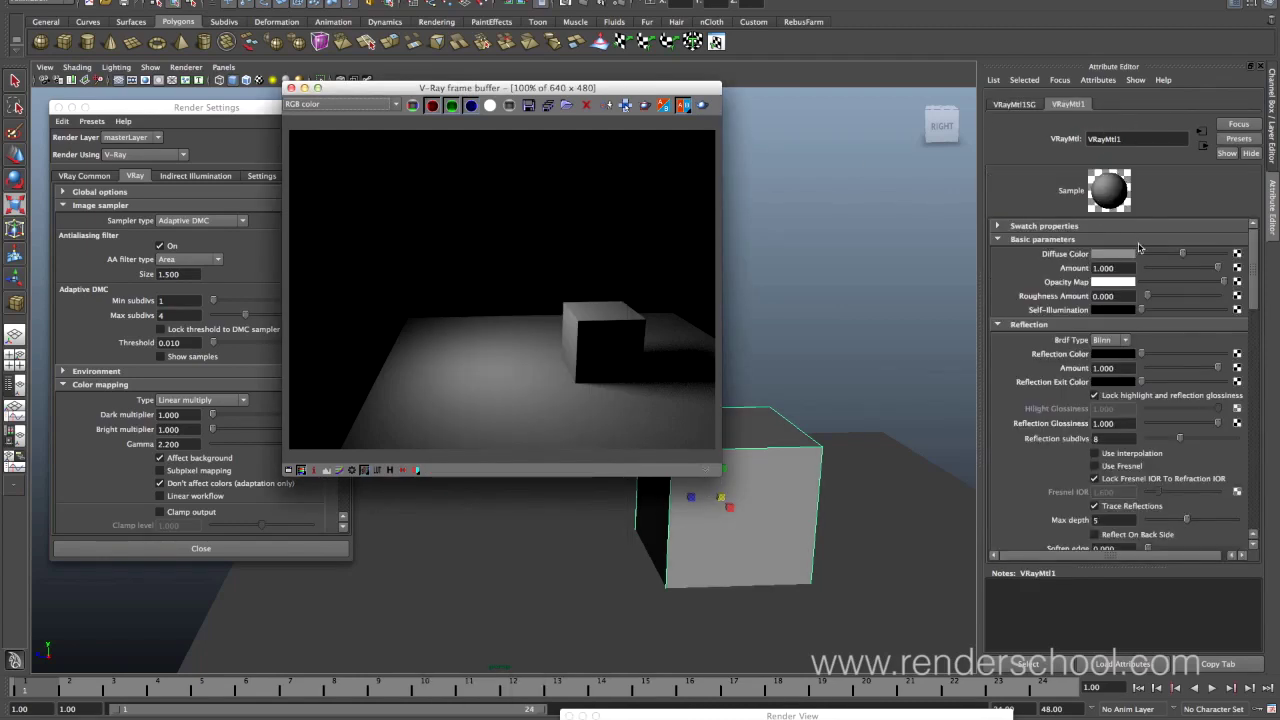
pyautogui.click(705, 104)
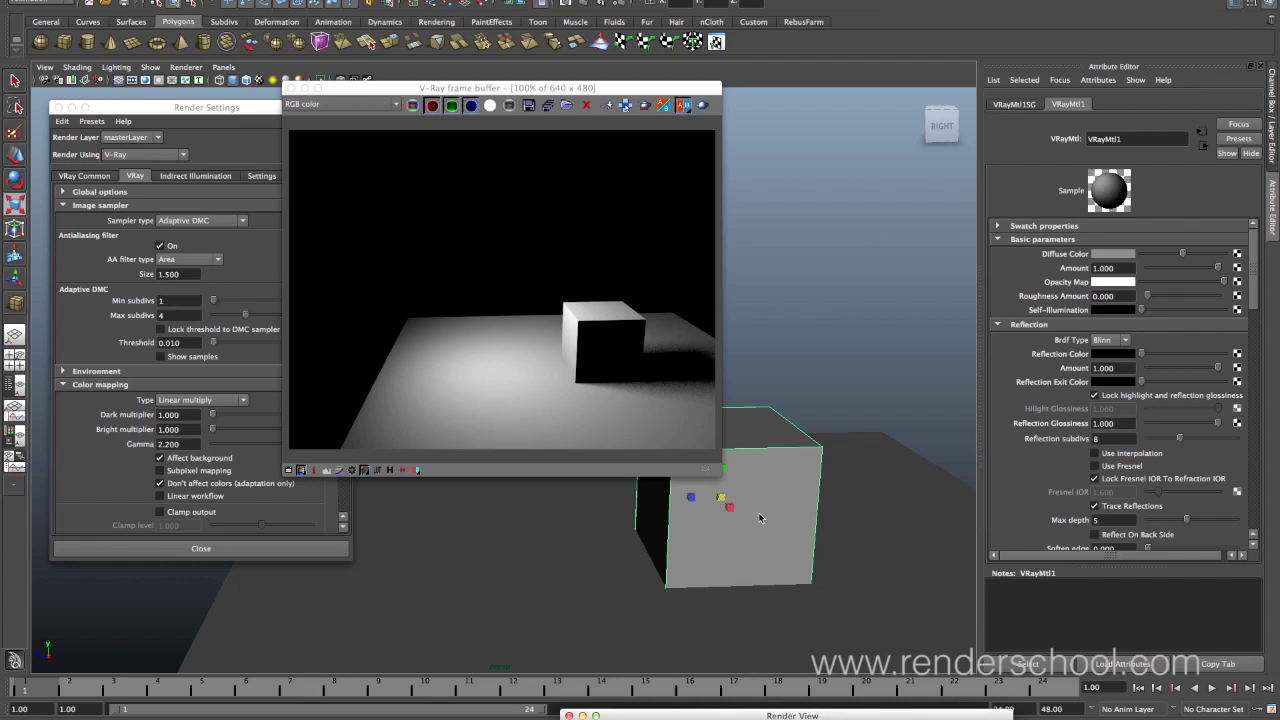
# - Make VRayMtl1's diffuse colour red, re-render, and bring up the diffuse colour's node list
pyautogui.click(1122, 258)
pyautogui.click(1070, 284)
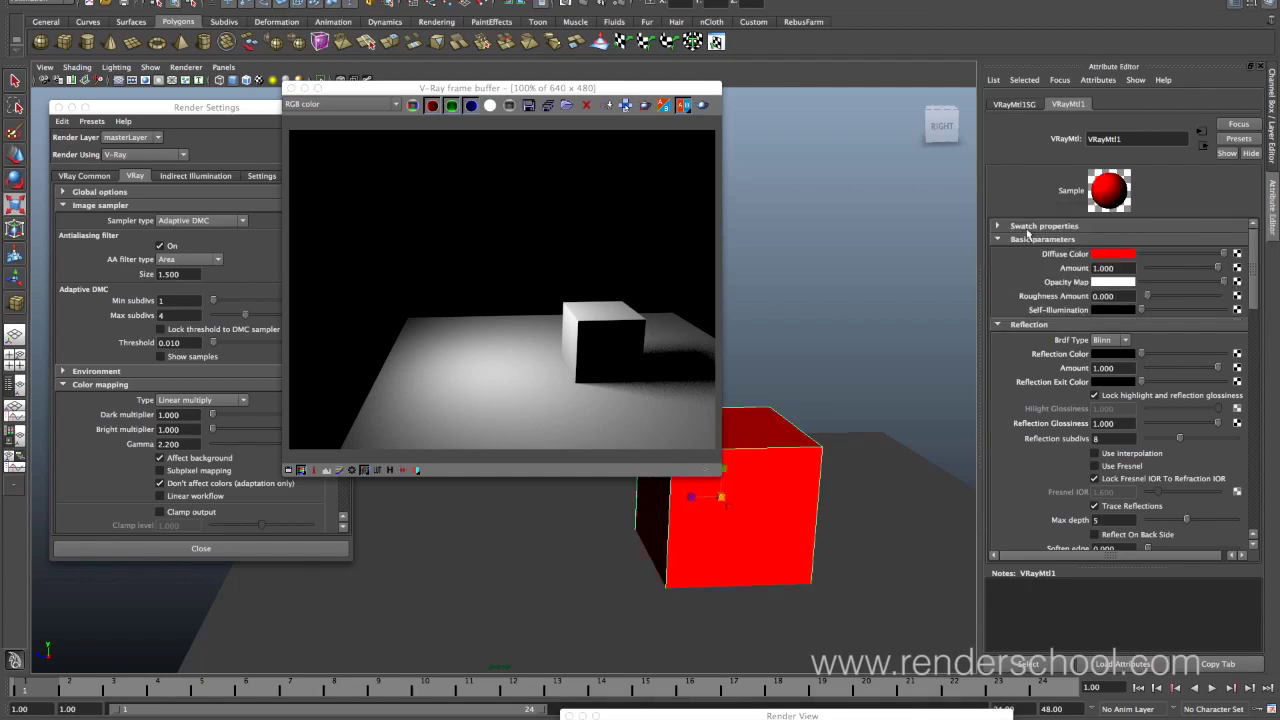
pyautogui.click(702, 105)
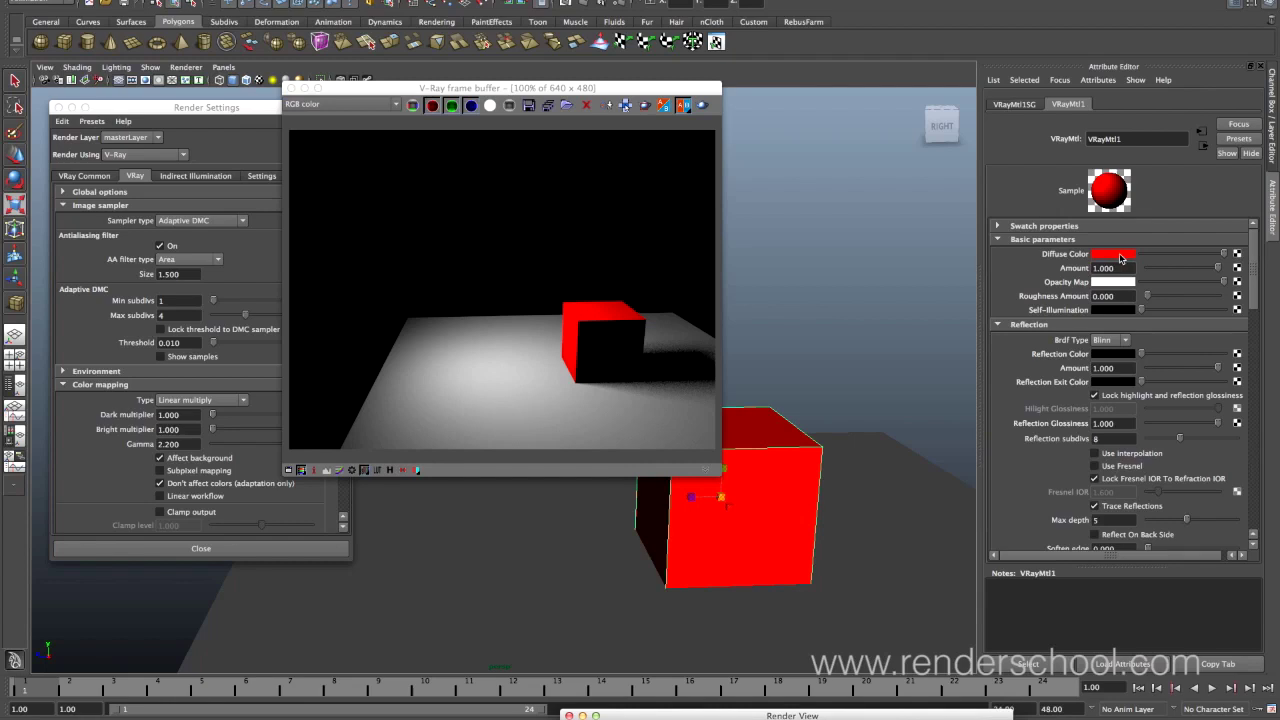
pyautogui.click(1114, 258)
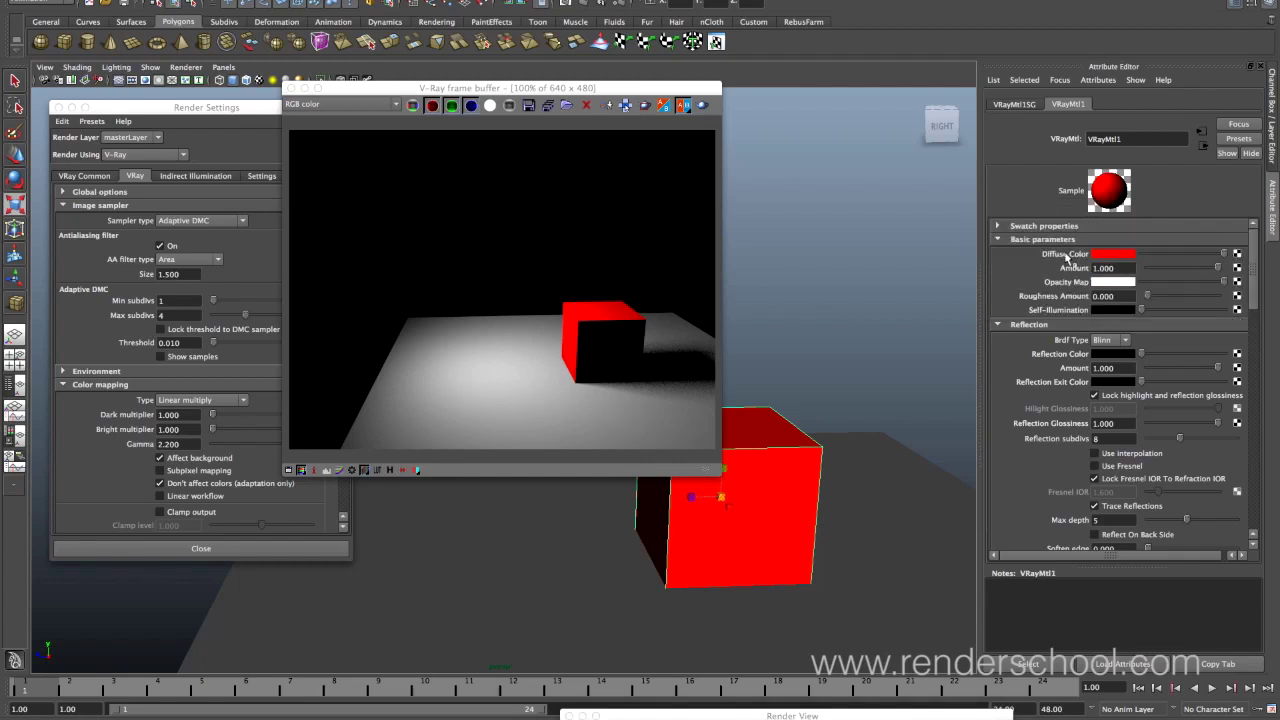
pyautogui.click(1236, 256)
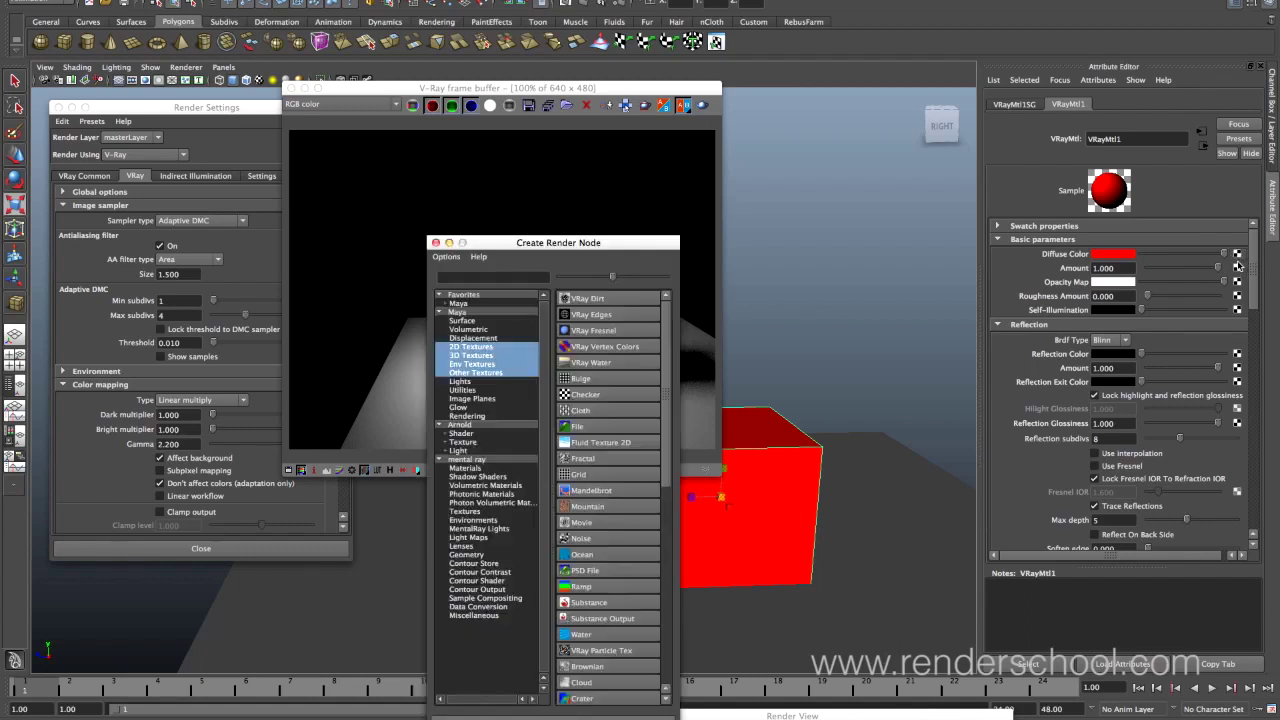
# - Search all Maya nodes for 'gam' and map a Gamma Correct node onto the diffuse colour
pyautogui.click(476, 305)
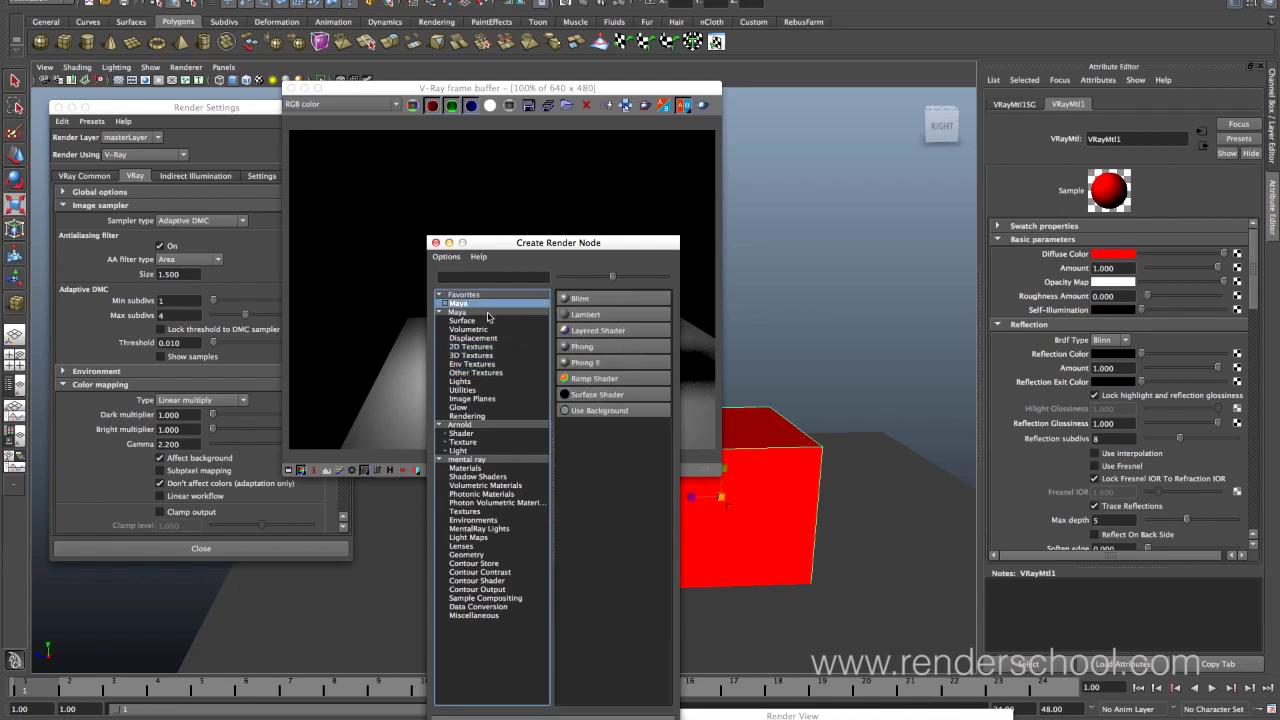
pyautogui.click(494, 670)
pyautogui.click(484, 276)
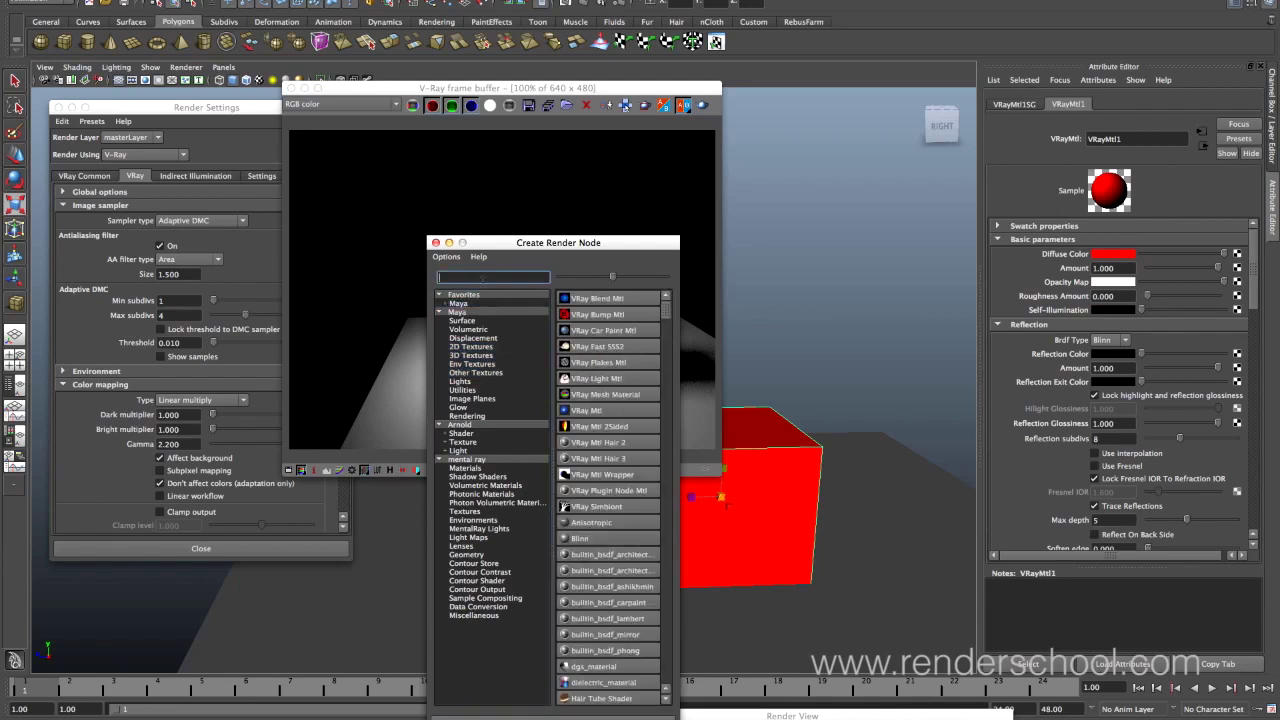
pyautogui.write('gamma')
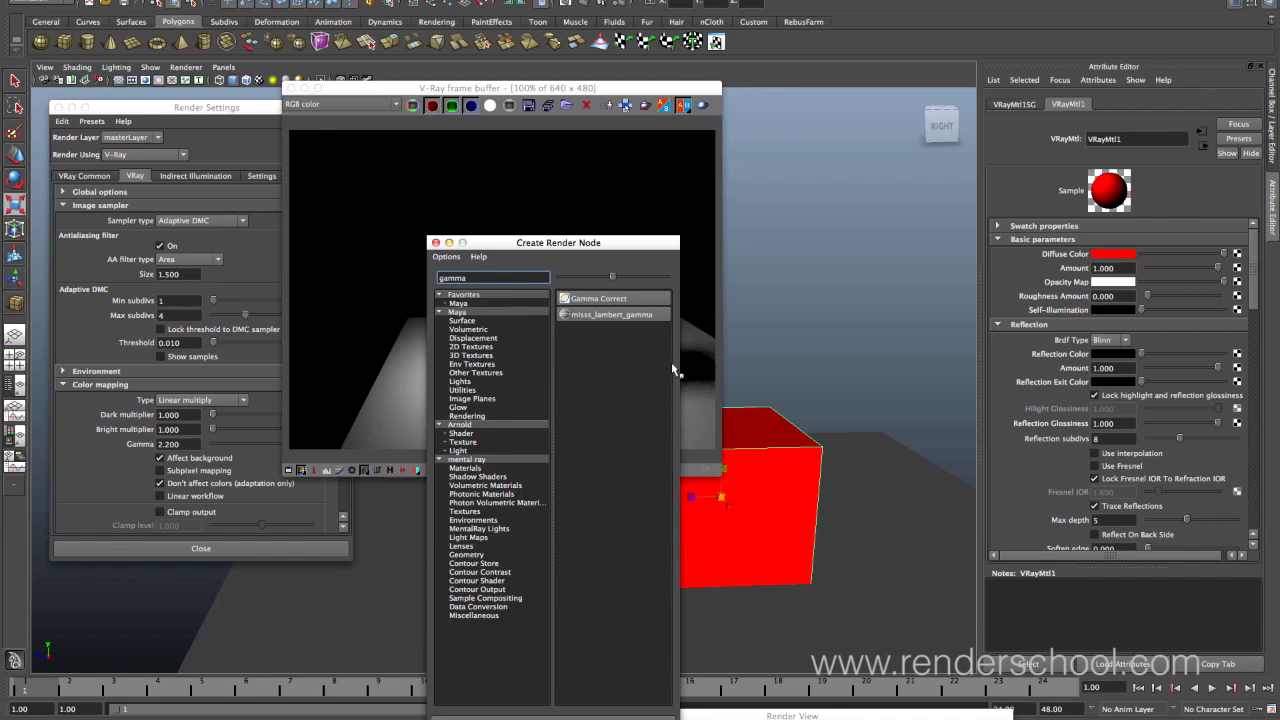
pyautogui.click(624, 300)
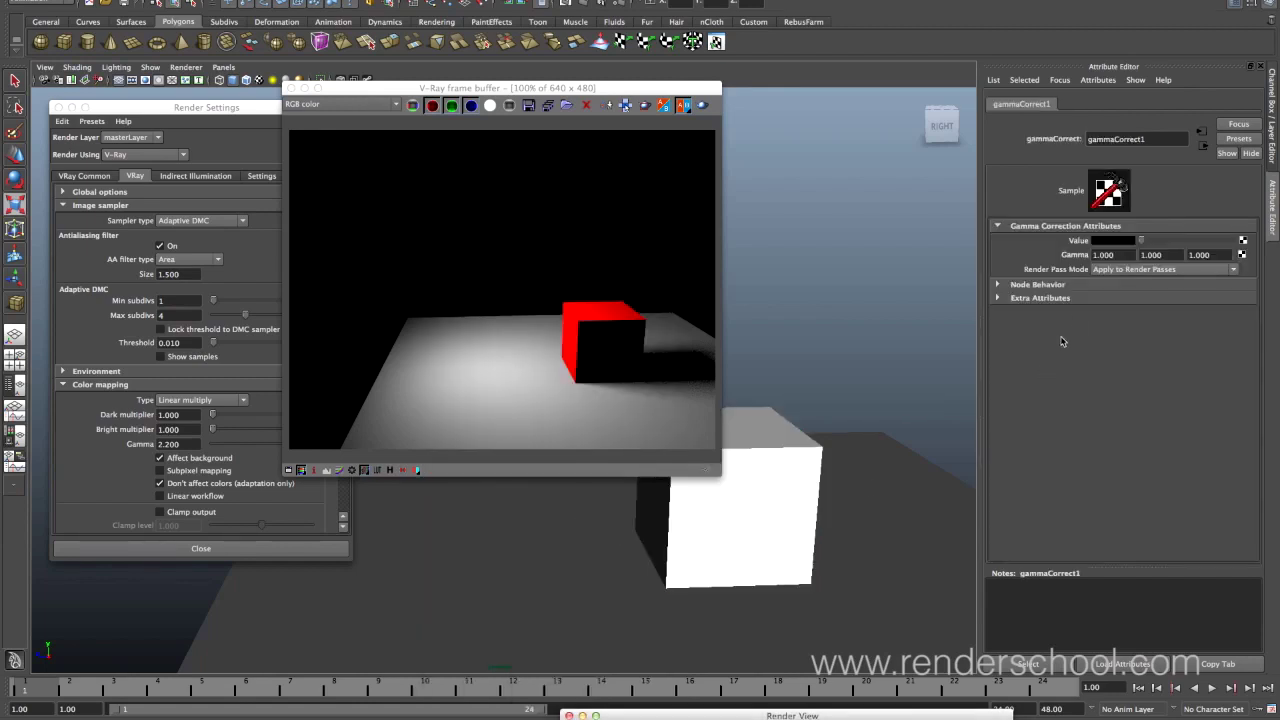
# - Set gammaCorrect1's Value colour to light blue (H 205, S 0.485, V about 0.87)
pyautogui.moveTo(1145, 242); pyautogui.dragTo(1183, 242)
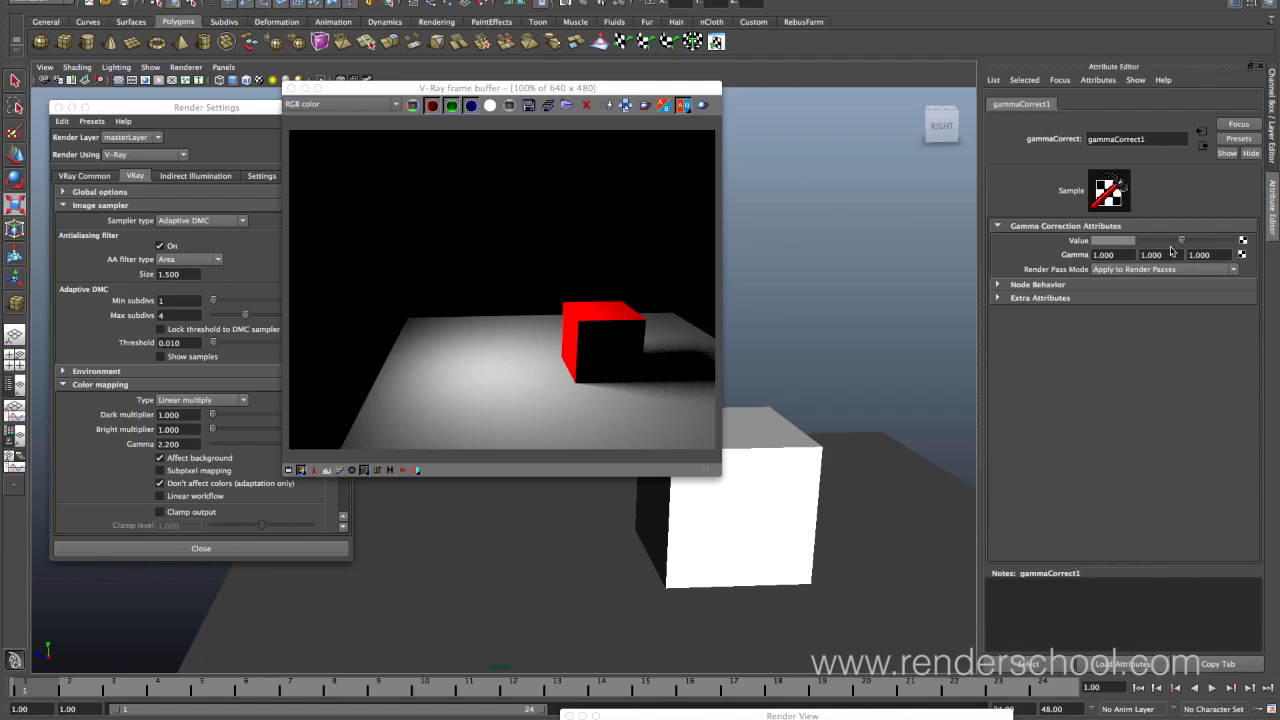
pyautogui.click(1113, 242)
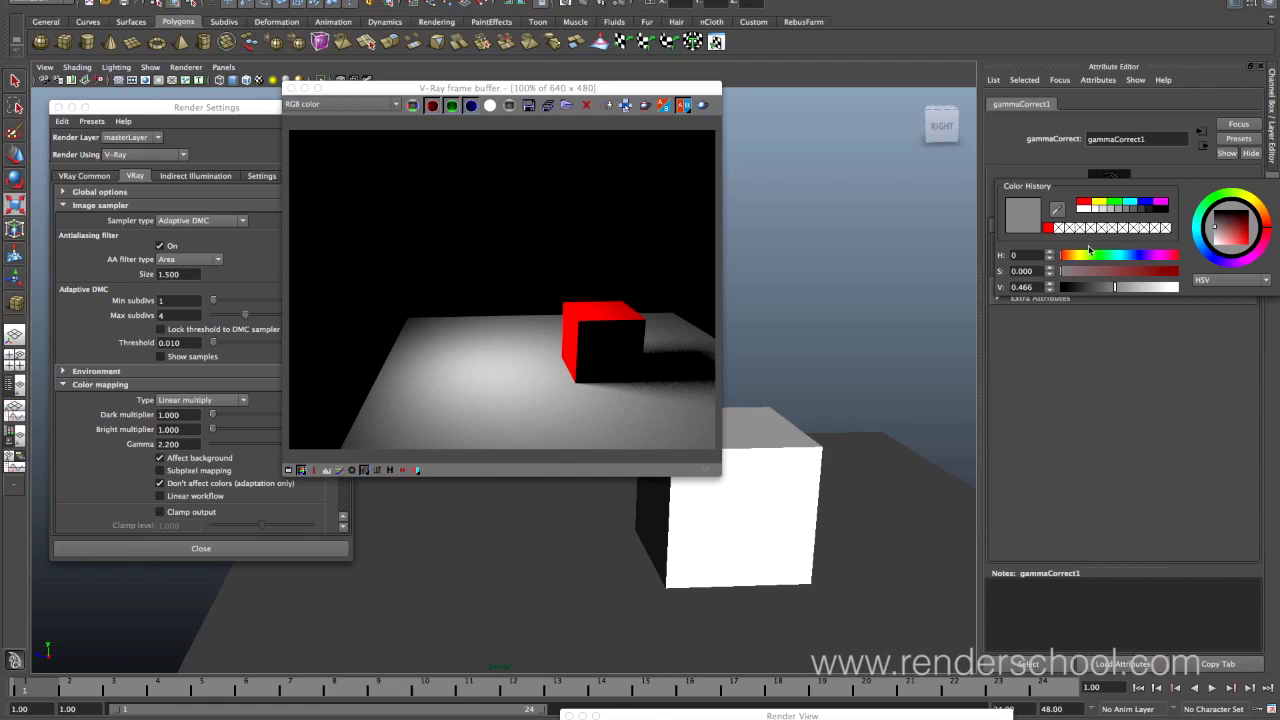
pyautogui.click(1117, 271)
pyautogui.click(1128, 256)
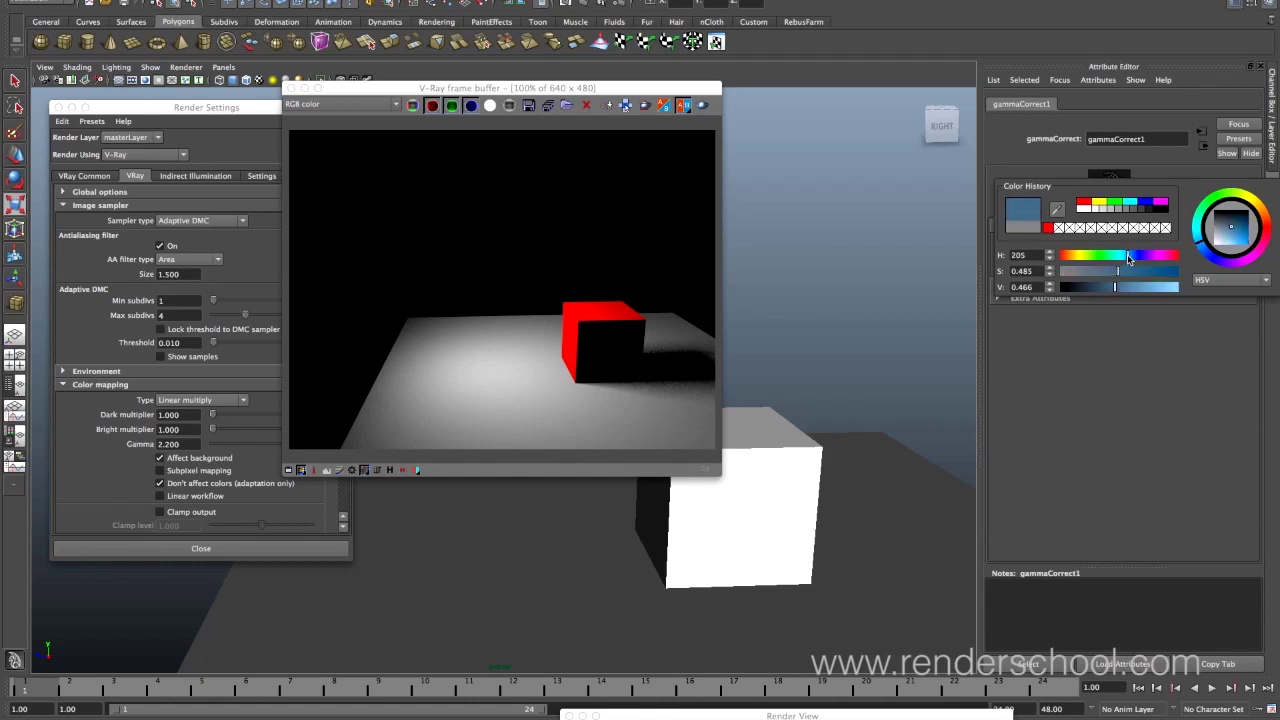
pyautogui.moveTo(1125, 288); pyautogui.dragTo(1165, 288)
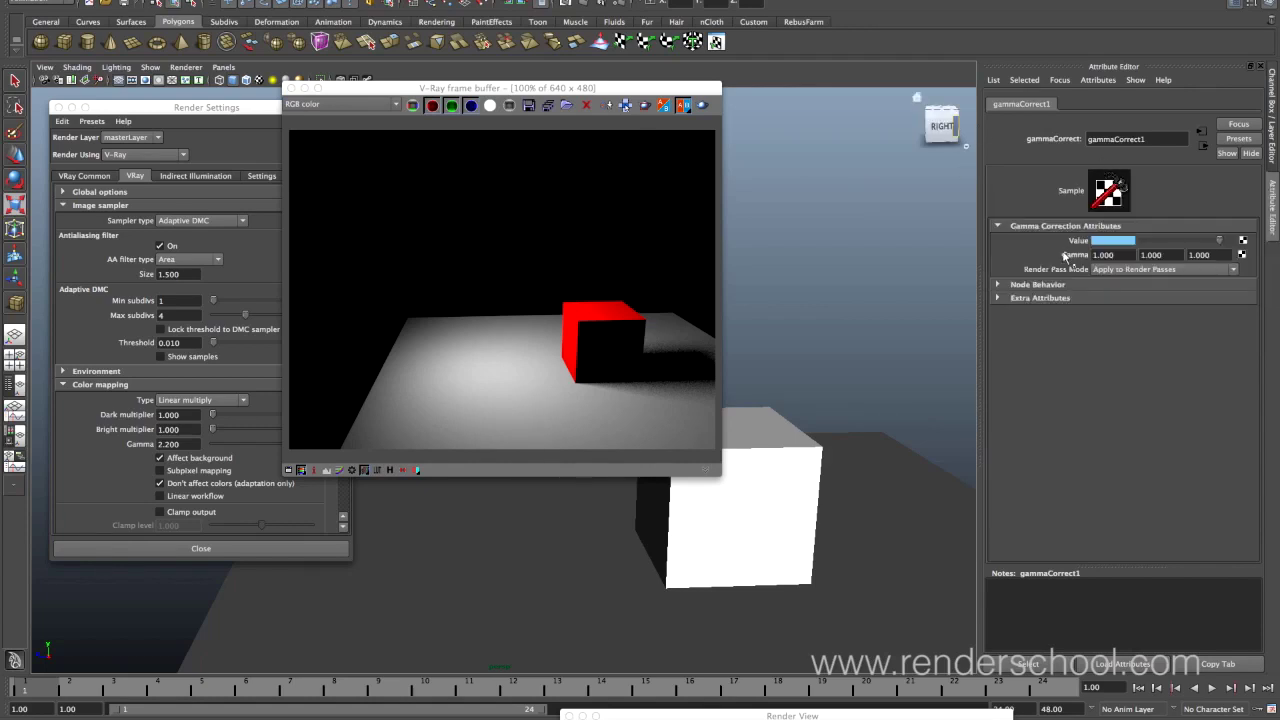
# - Enter 0.454 in the gammaCorrect1 Gamma fields and render the scene
pyautogui.doubleClick(1124, 256)
pyautogui.write('1')
pyautogui.write('.454')
pyautogui.press('Tab')
pyautogui.write('.4545')
pyautogui.press('Tab')
pyautogui.write('.')
pyautogui.click(705, 106)
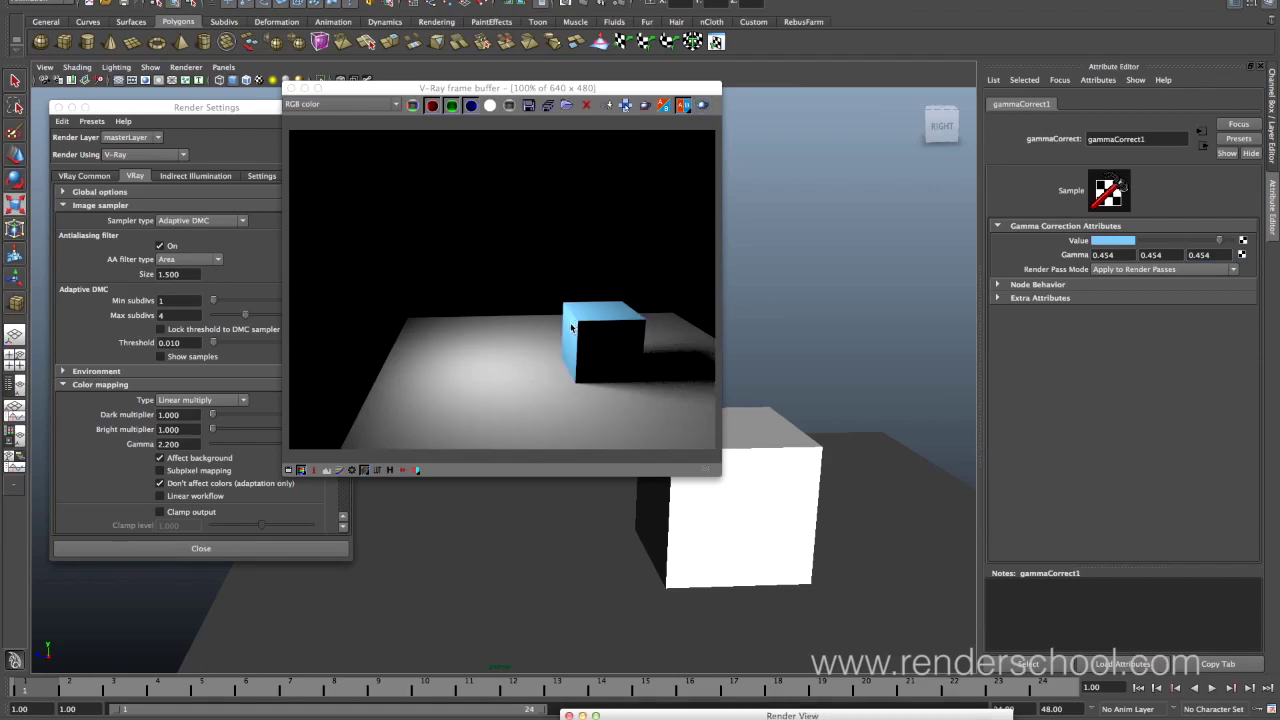
# - Reset all three Gamma values to 1, quit the mail app, and re-render
pyautogui.doubleClick(1121, 256)
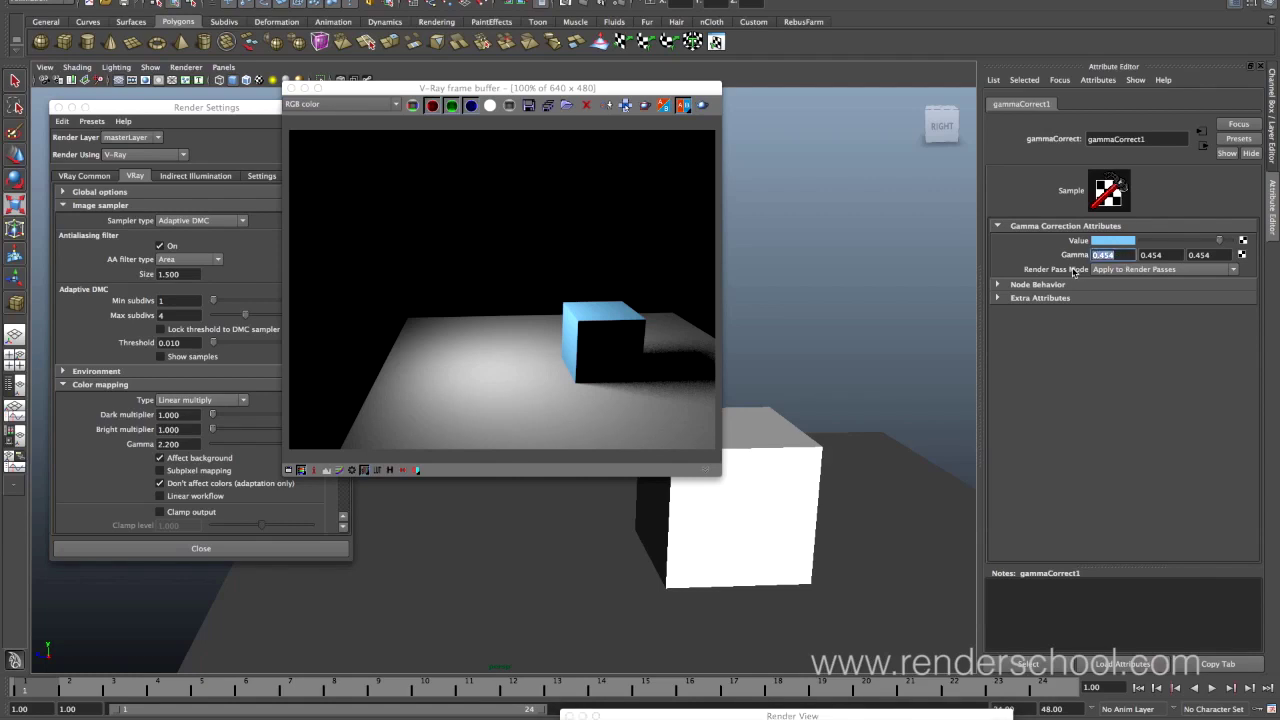
pyautogui.write('1')
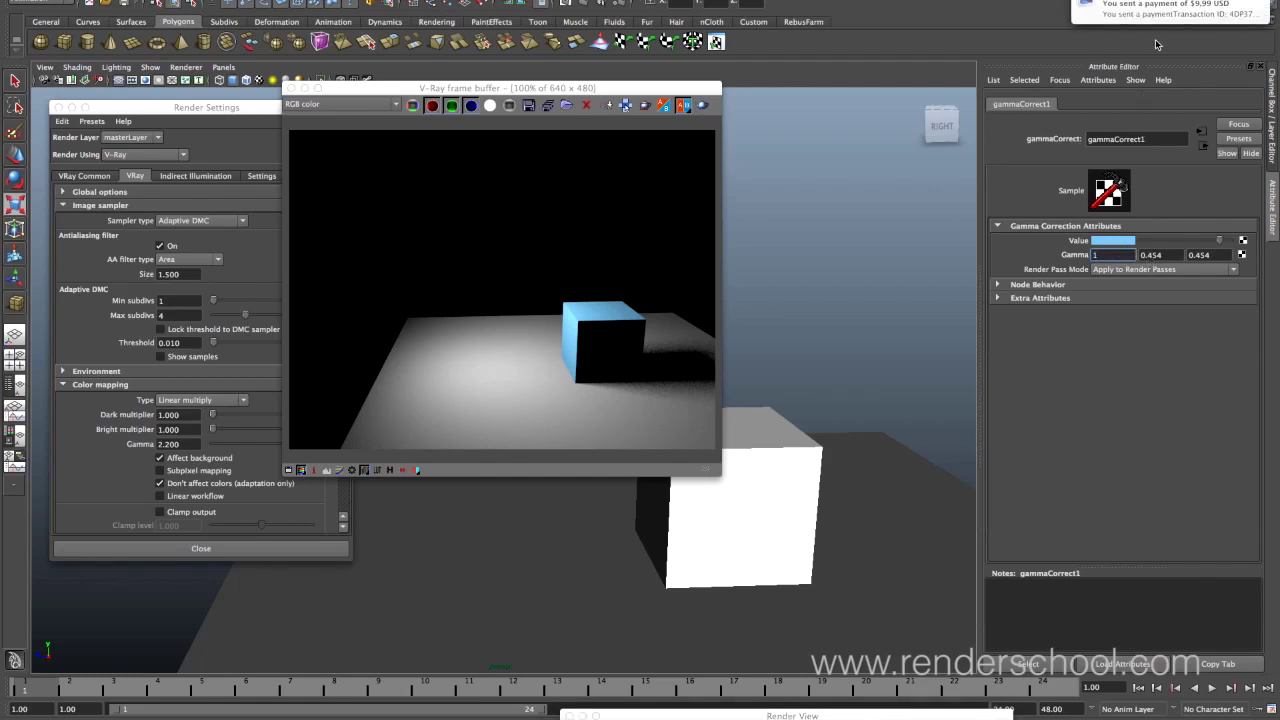
pyautogui.press('Tab')
pyautogui.write('1')
pyautogui.press('Tab')
pyautogui.write('1')
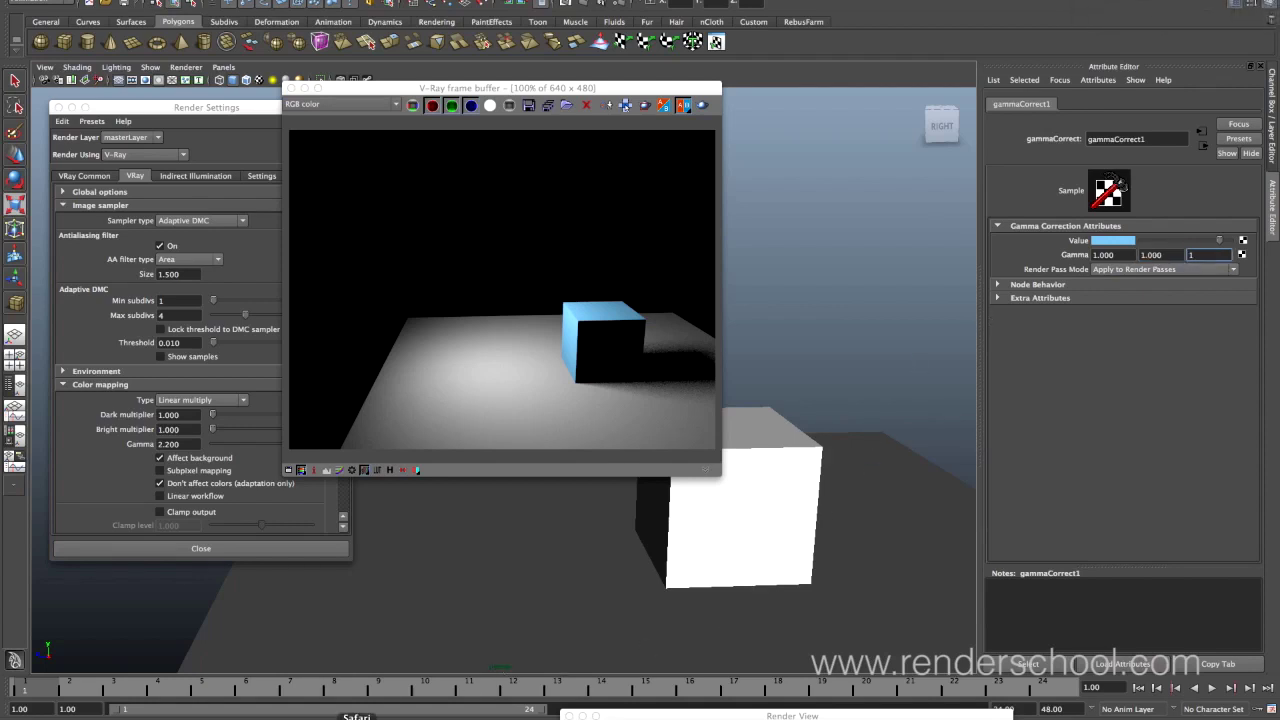
pyautogui.rightClick(345, 715)
pyautogui.click(342, 712)
pyautogui.click(703, 108)
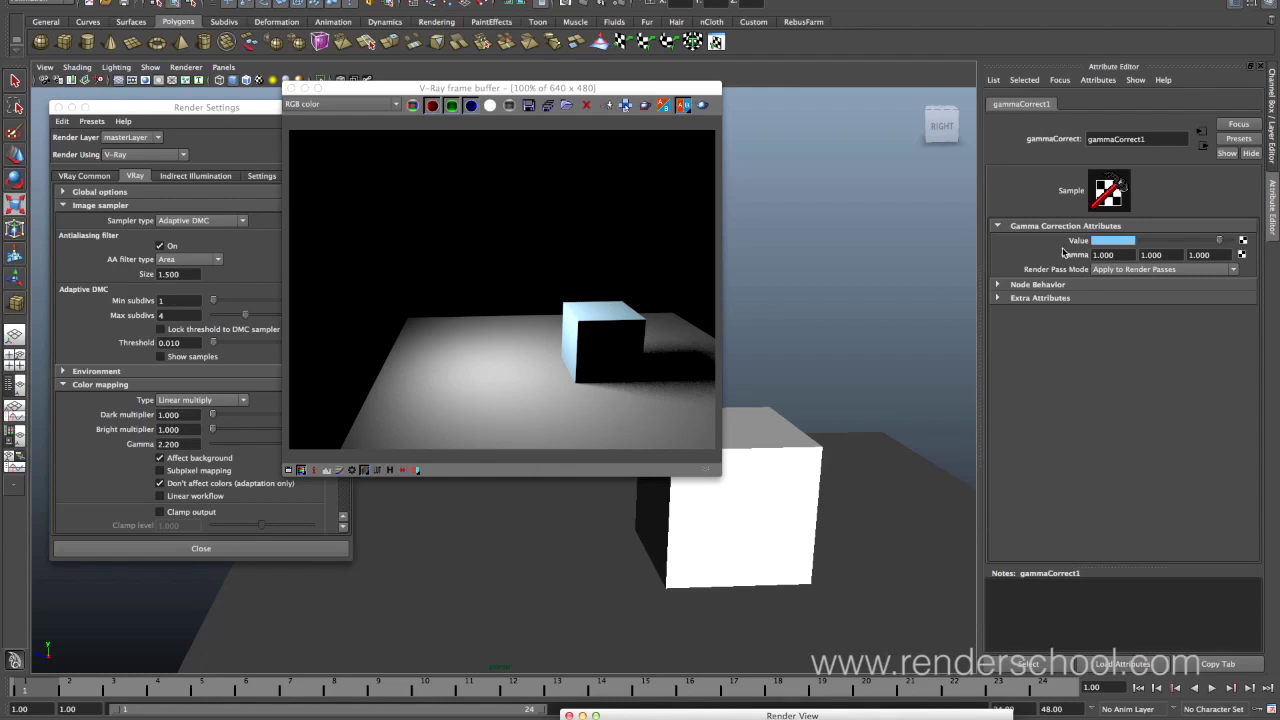
# - Enter .4545 in each of gammaCorrect1's three Gamma fields and render again
pyautogui.click(1120, 256)
pyautogui.write('.4545')
pyautogui.press('Tab')
pyautogui.write('.454')
pyautogui.press('Tab')
pyautogui.write('.')
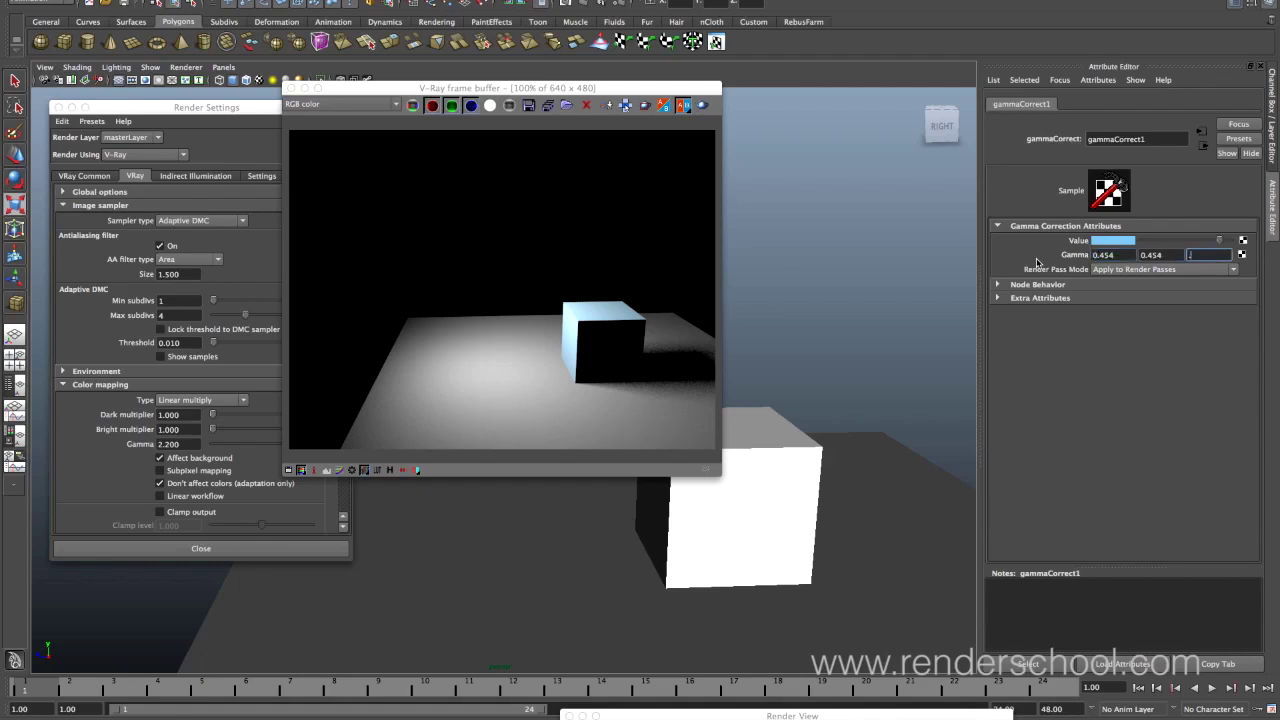
pyautogui.write('4545')
pyautogui.press('Return')
pyautogui.click(626, 392)
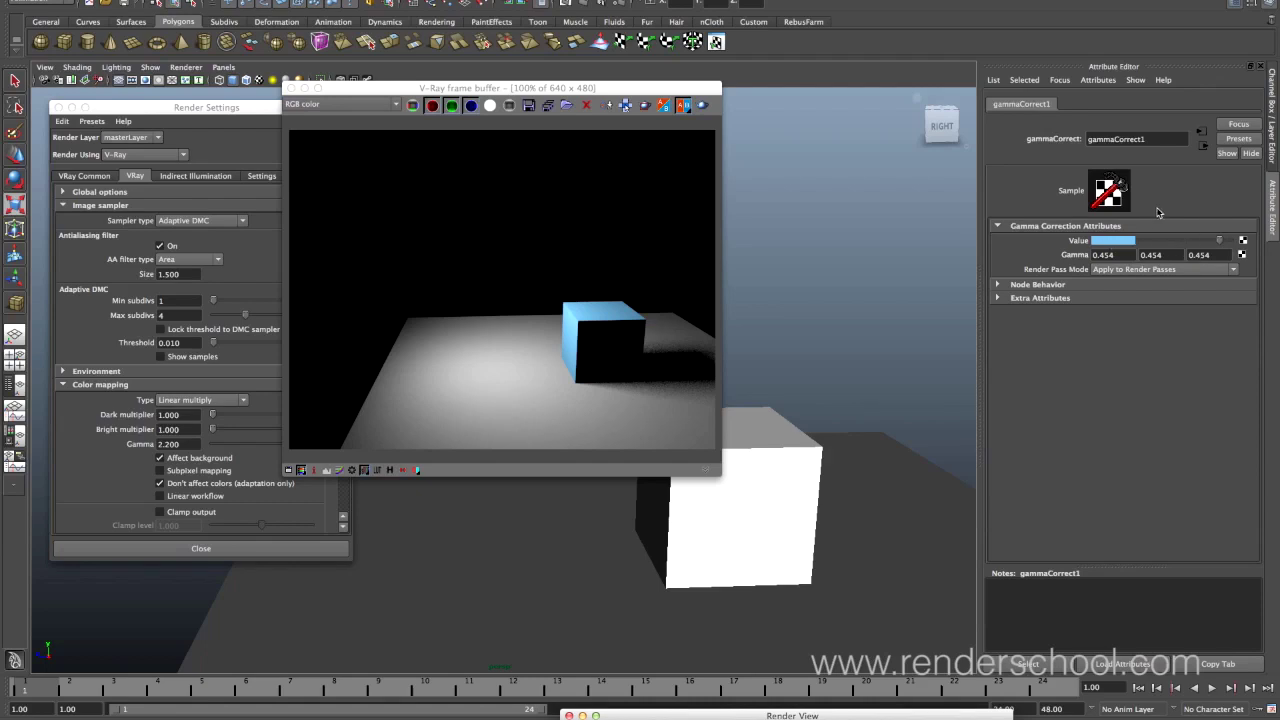
# - Assign a new VRay Mtl to the floor plane
pyautogui.click(1203, 146)
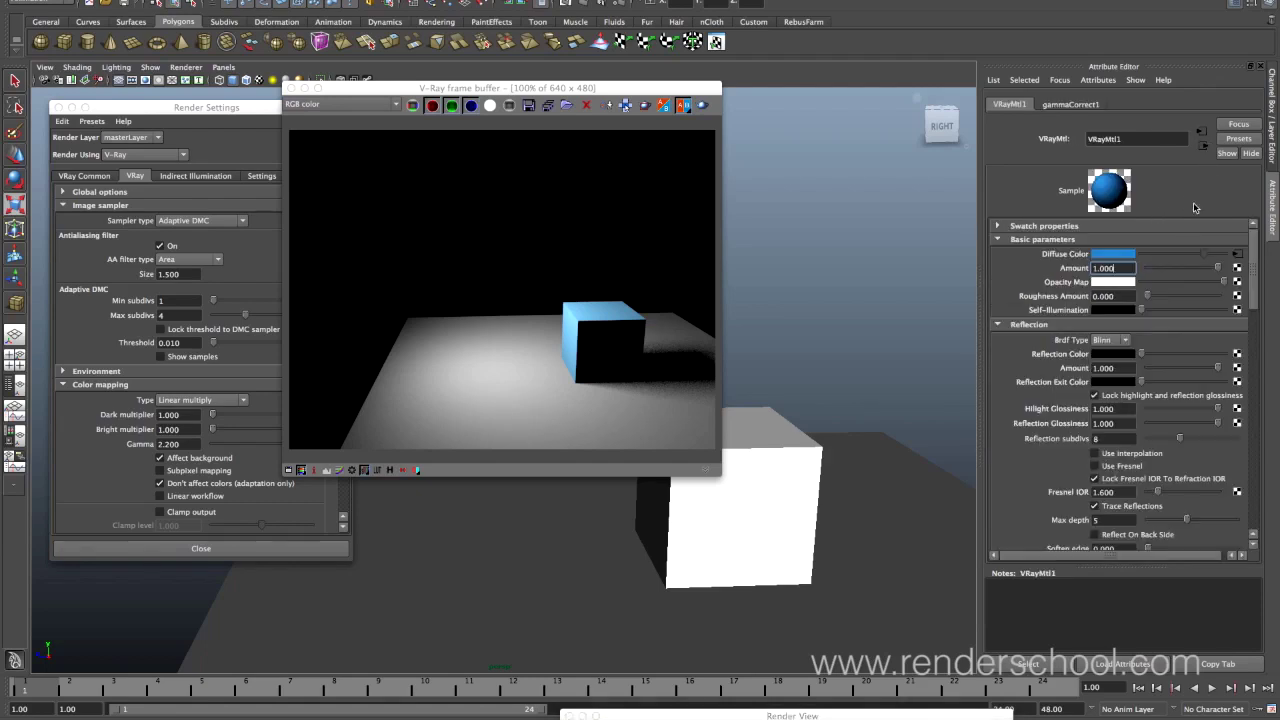
pyautogui.click(910, 520)
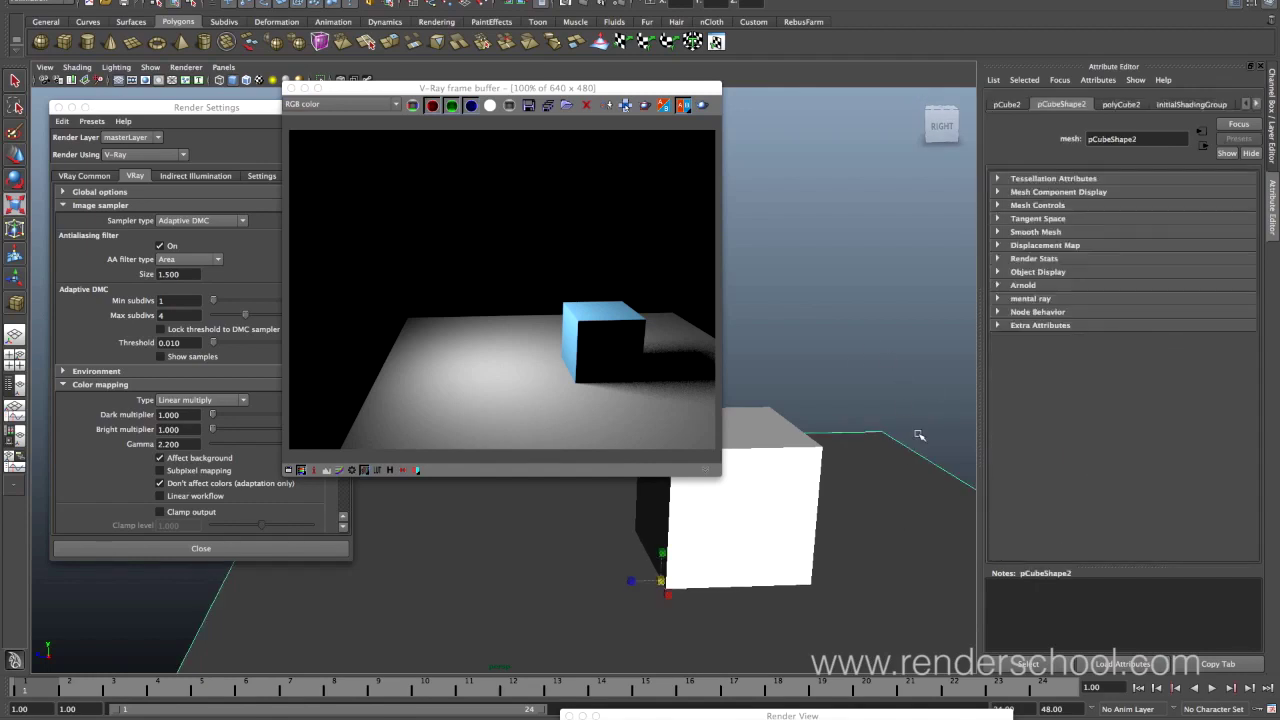
pyautogui.moveTo(896, 490); pyautogui.dragTo(906, 674, button='right')
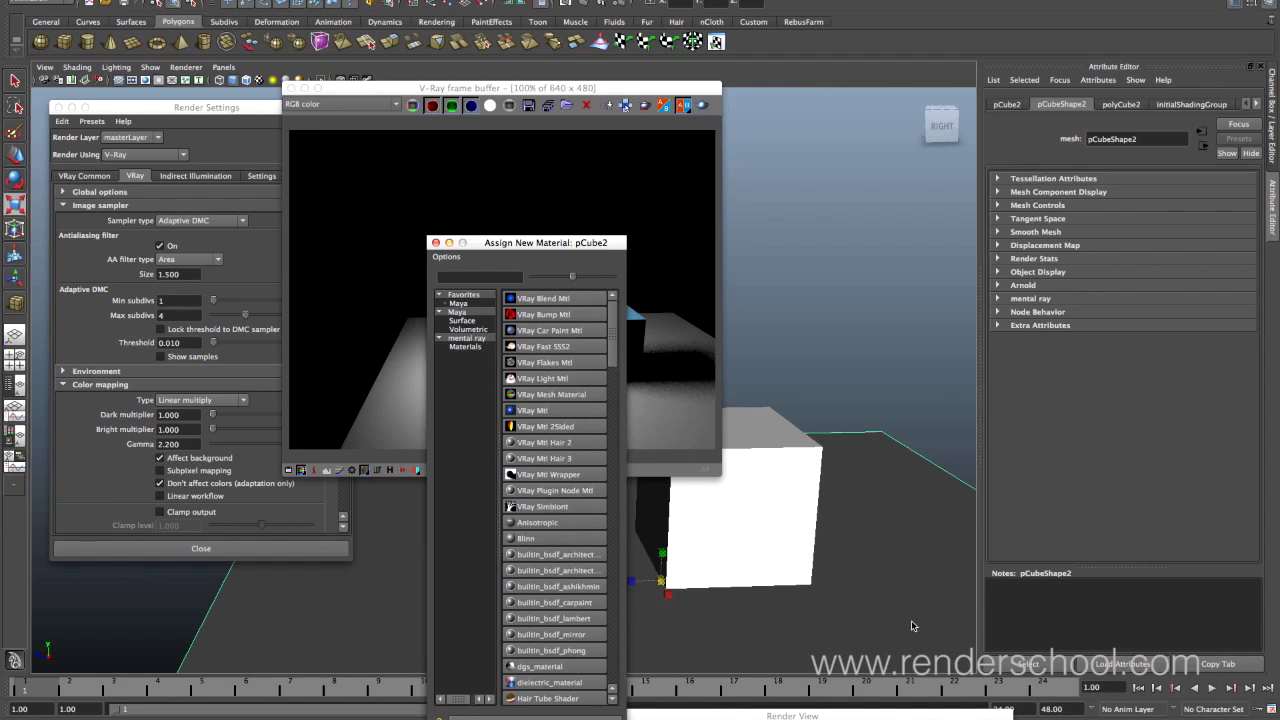
pyautogui.click(556, 412)
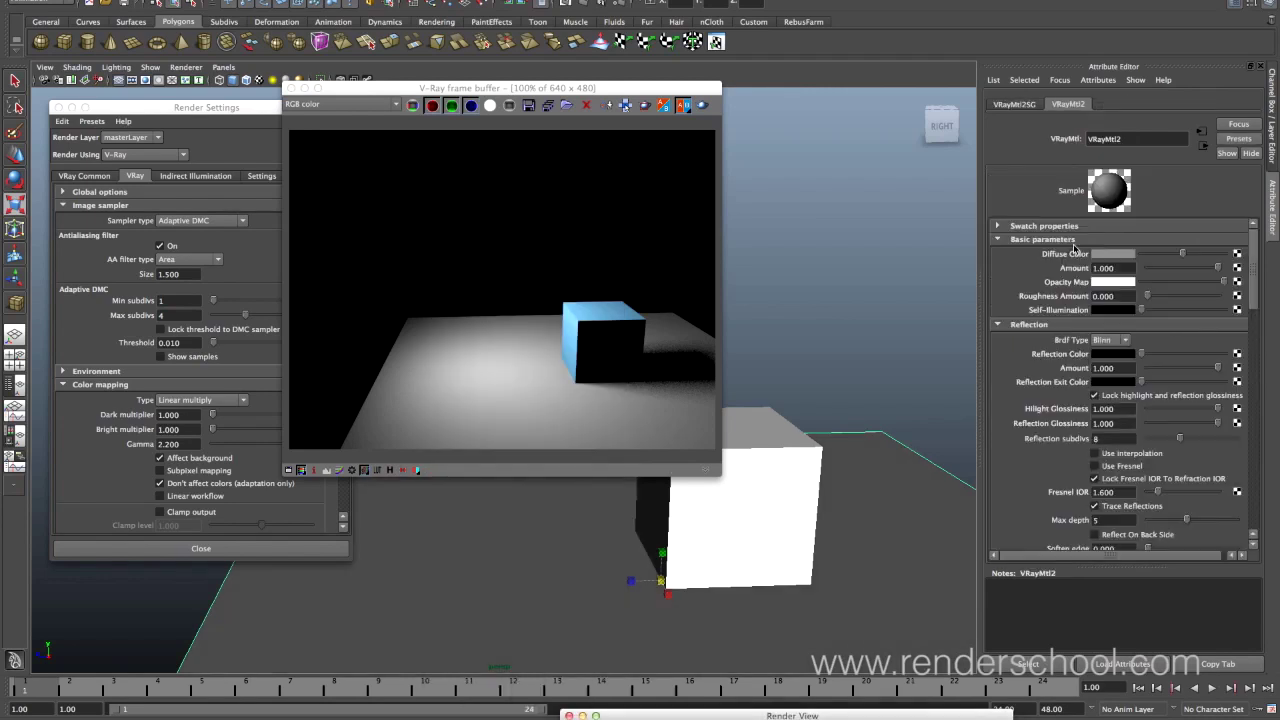
# - Connect a 2D File texture node to the floor material's diffuse colour
pyautogui.click(1237, 255)
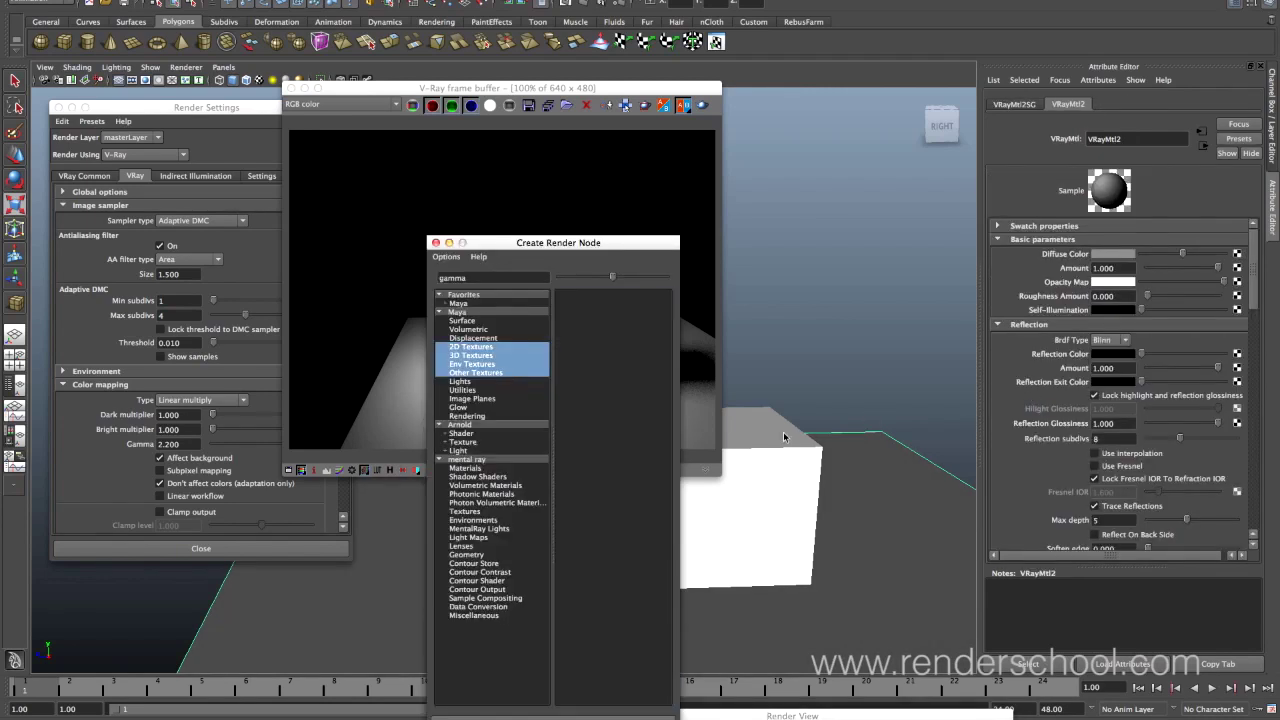
pyautogui.click(470, 346)
pyautogui.doubleClick(468, 277)
pyautogui.press('BackSpace')
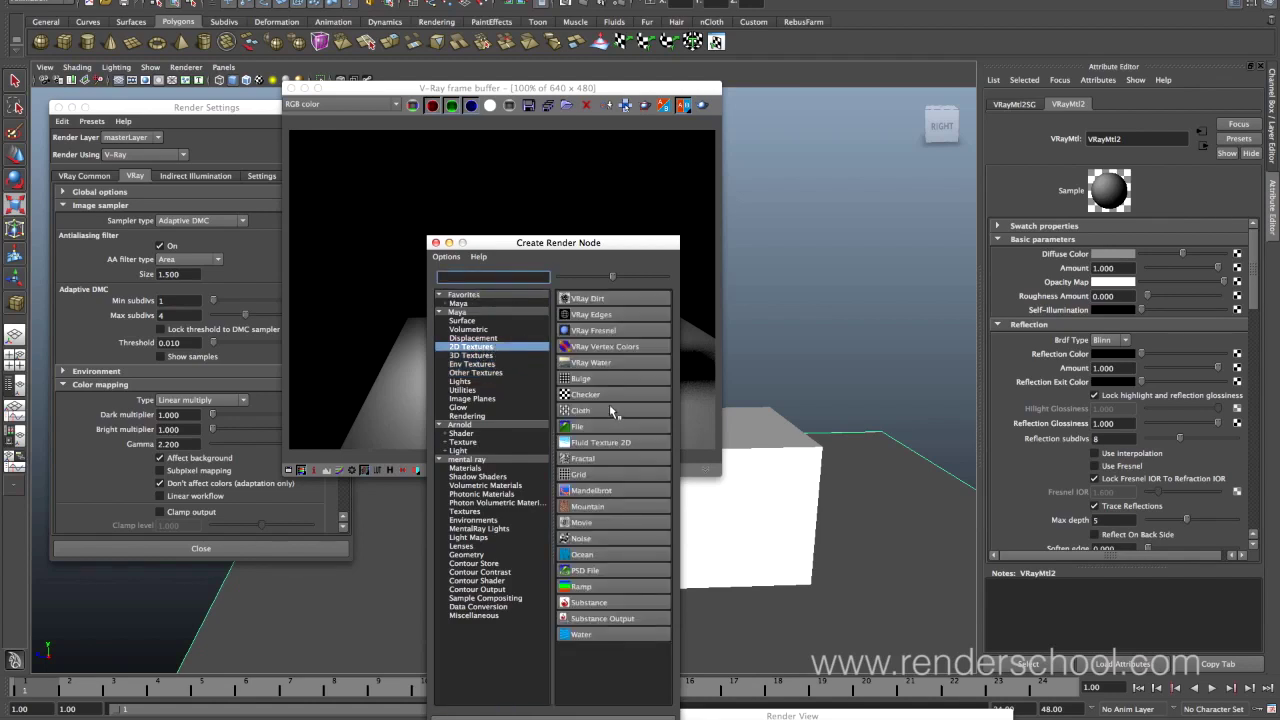
pyautogui.click(586, 427)
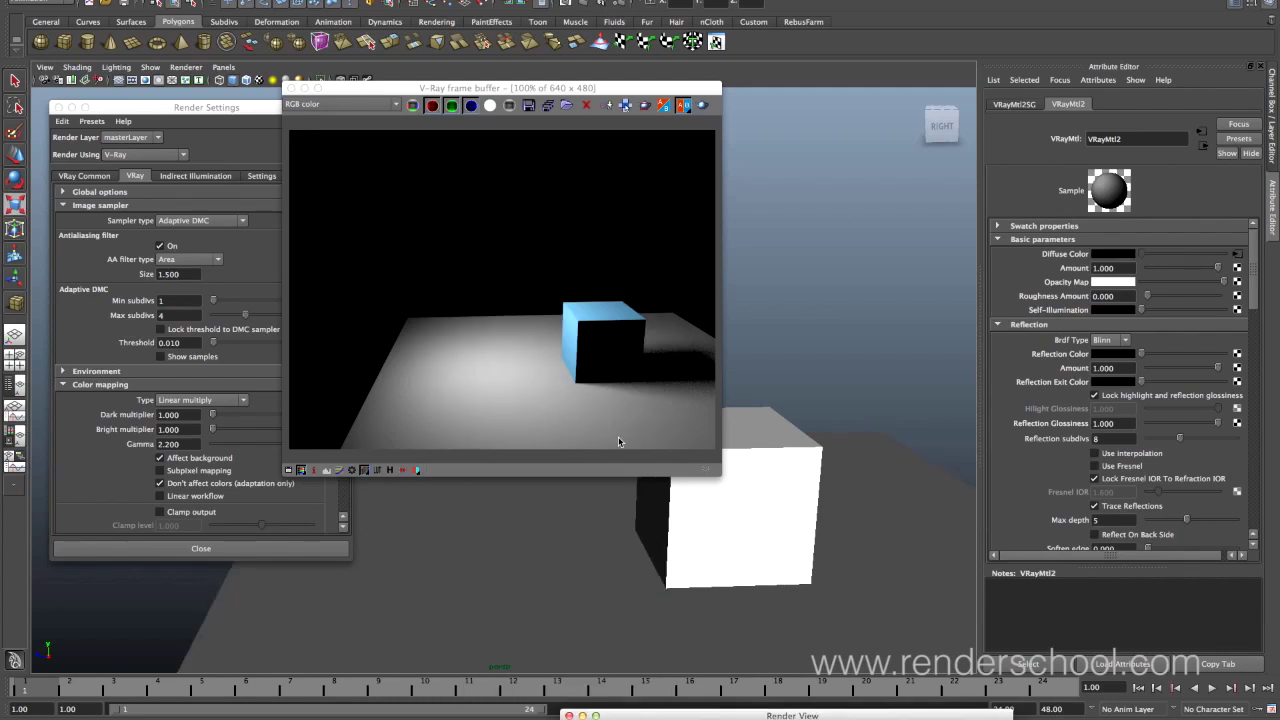
# - Load 'Screen Shot 2013-03-14 at 10.41.58 PM.png' from the Desktop design folder into file1
pyautogui.click(1236, 292)
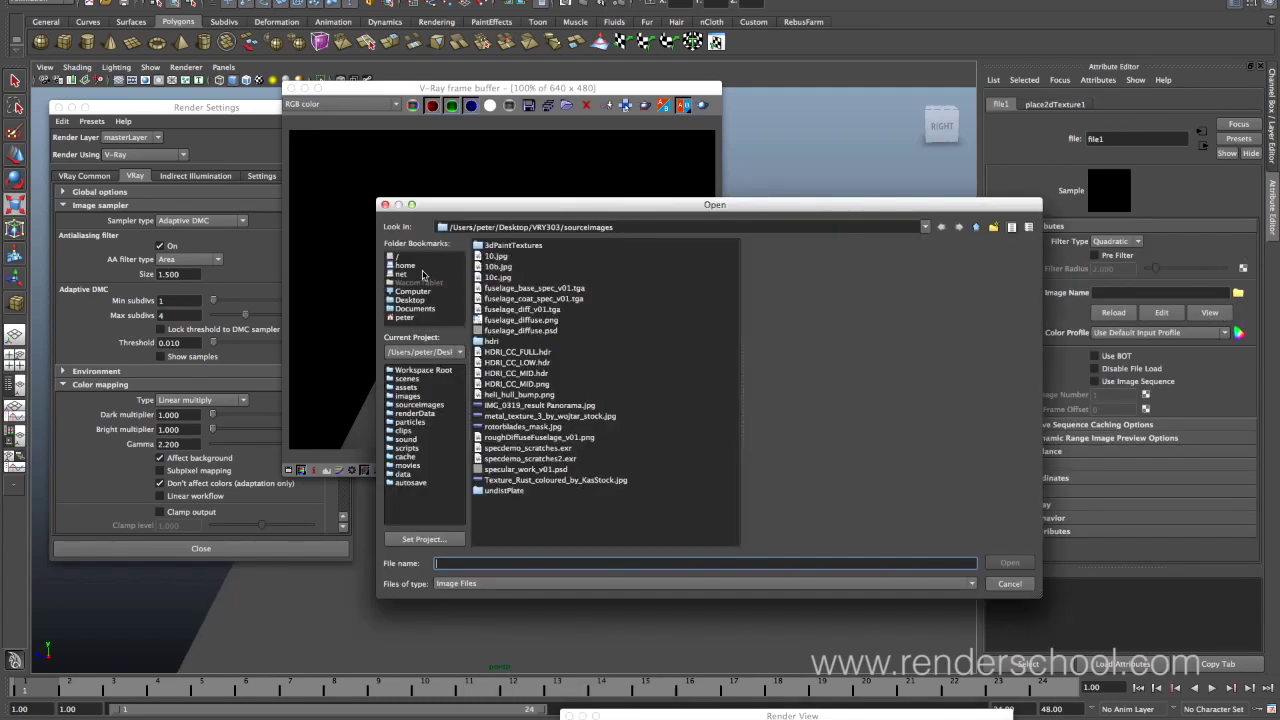
pyautogui.click(414, 301)
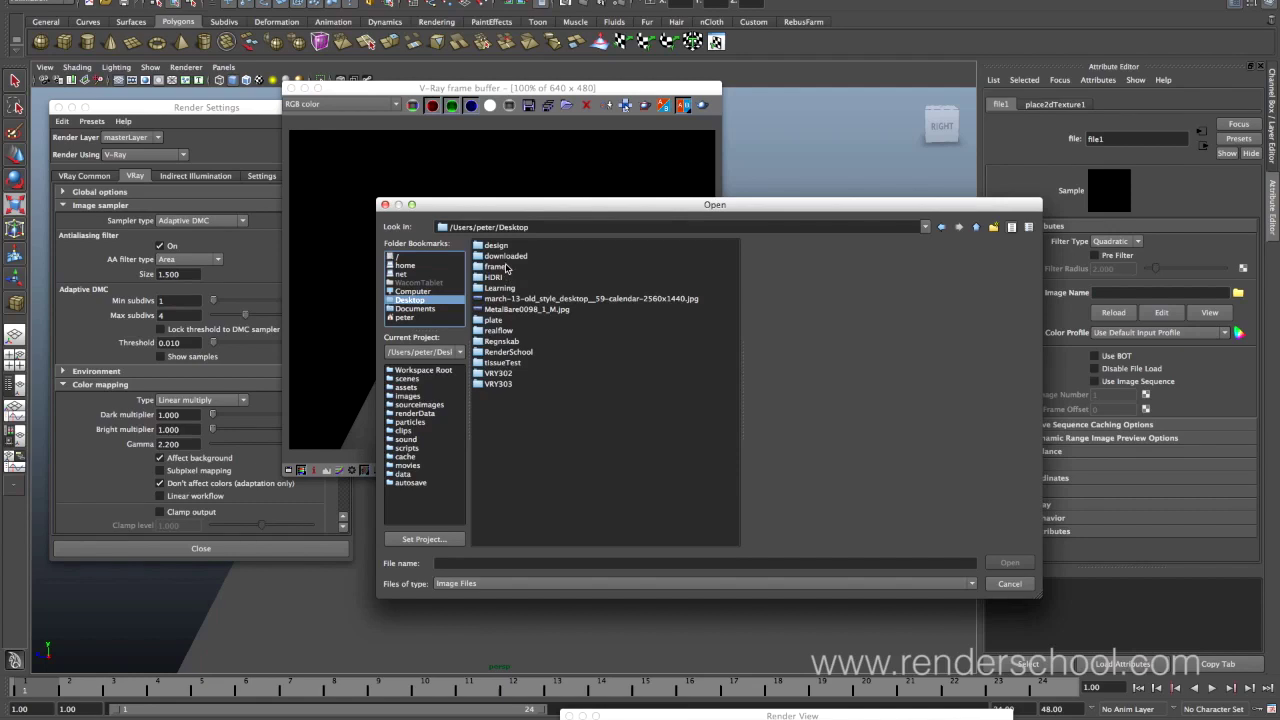
pyautogui.click(502, 247)
pyautogui.doubleClick(502, 247)
pyautogui.click(546, 257)
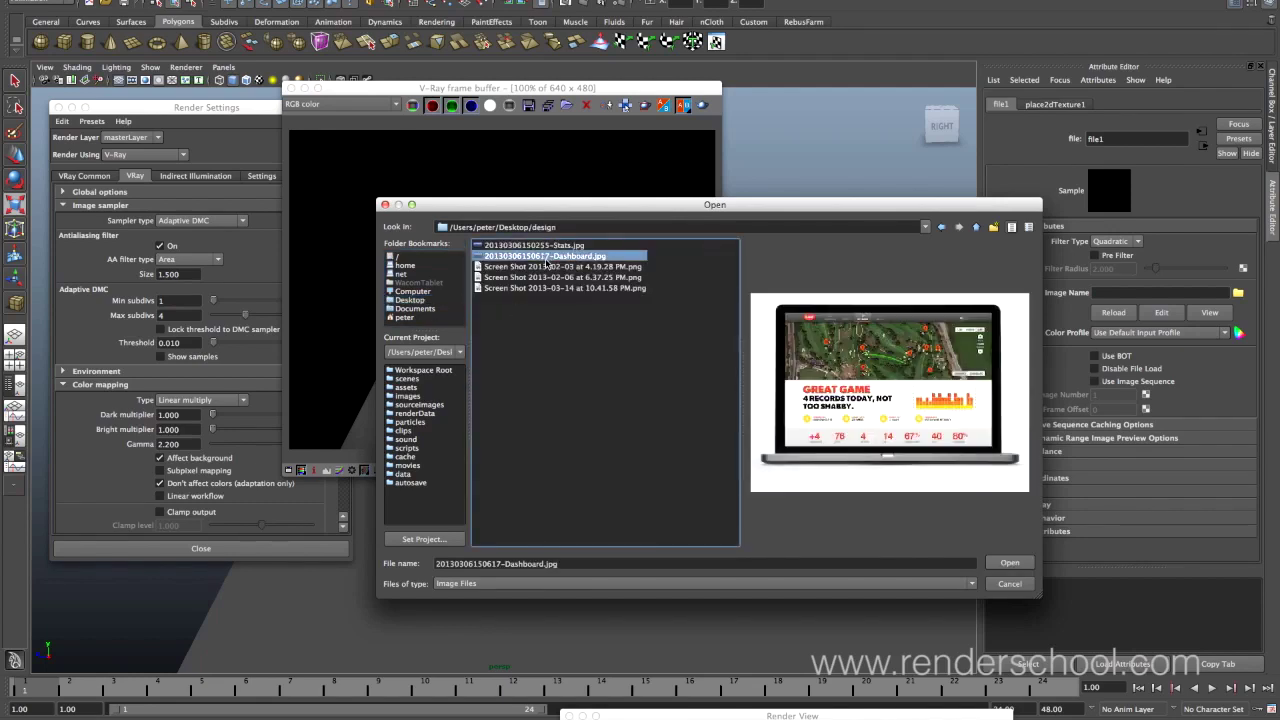
pyautogui.click(547, 277)
pyautogui.click(544, 287)
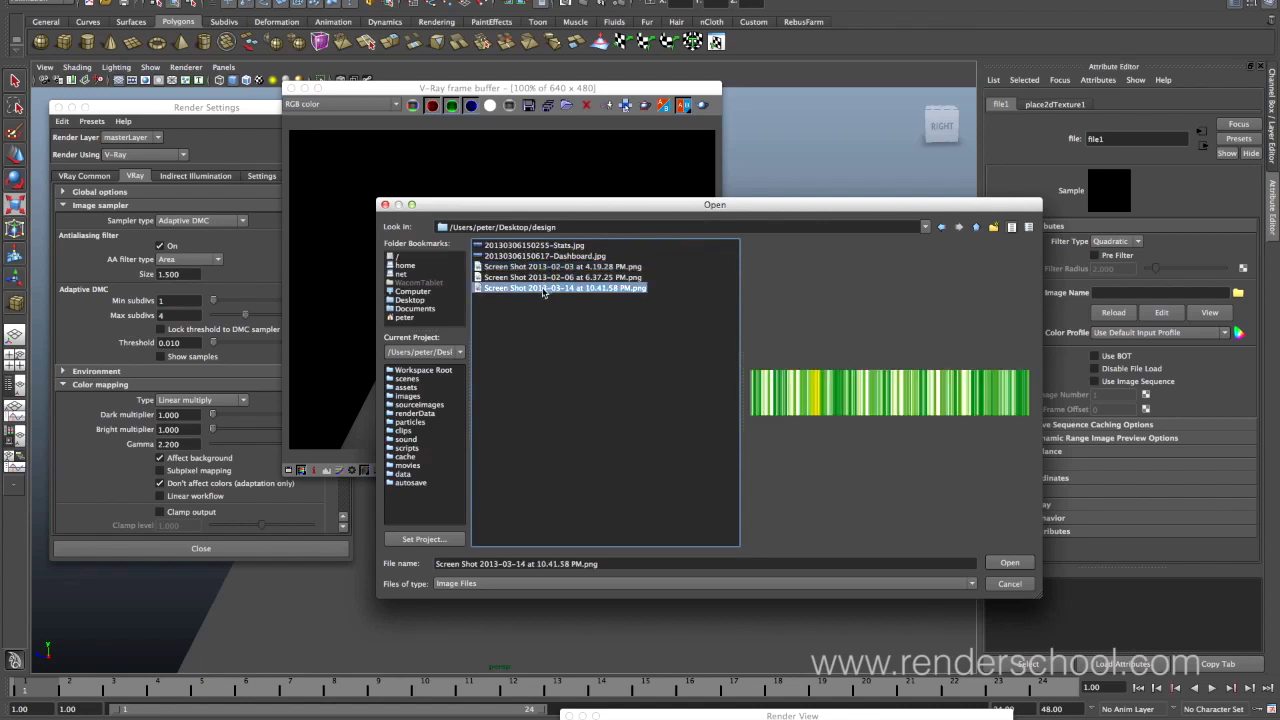
pyautogui.doubleClick(541, 289)
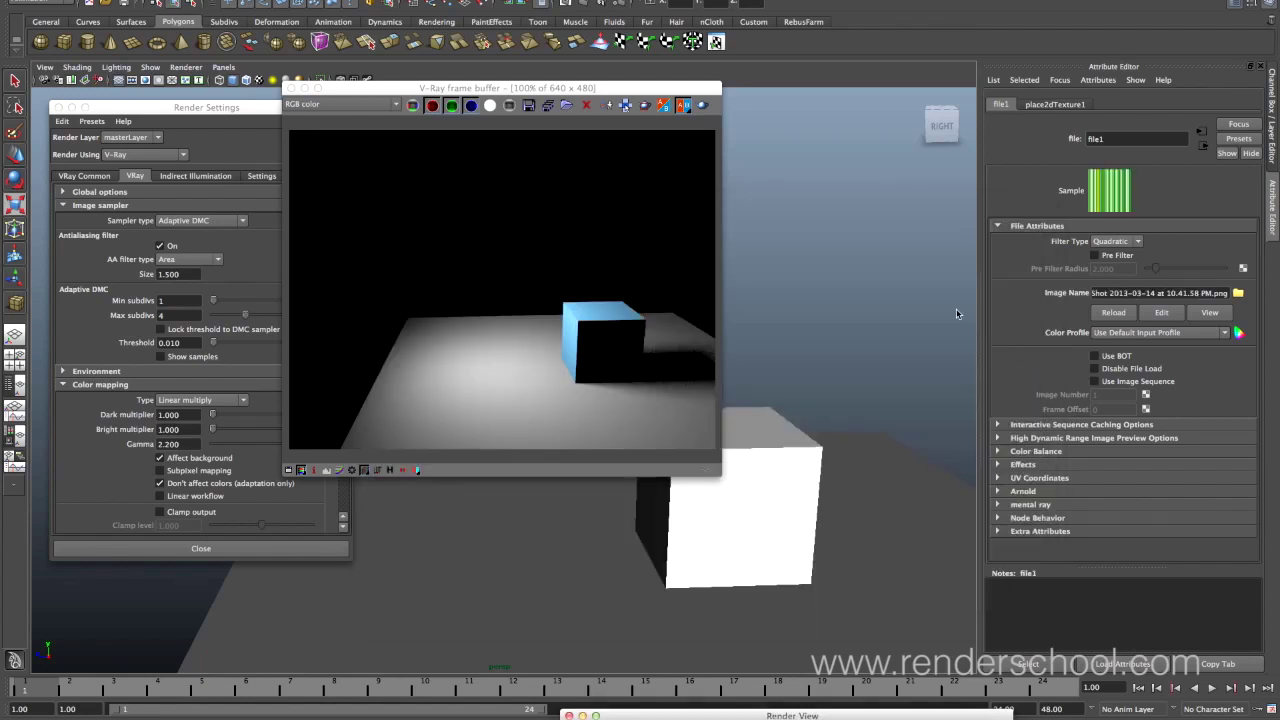
# - Render the scene to show green-and-white stripes on the floor under the blue cube
pyautogui.click(704, 106)
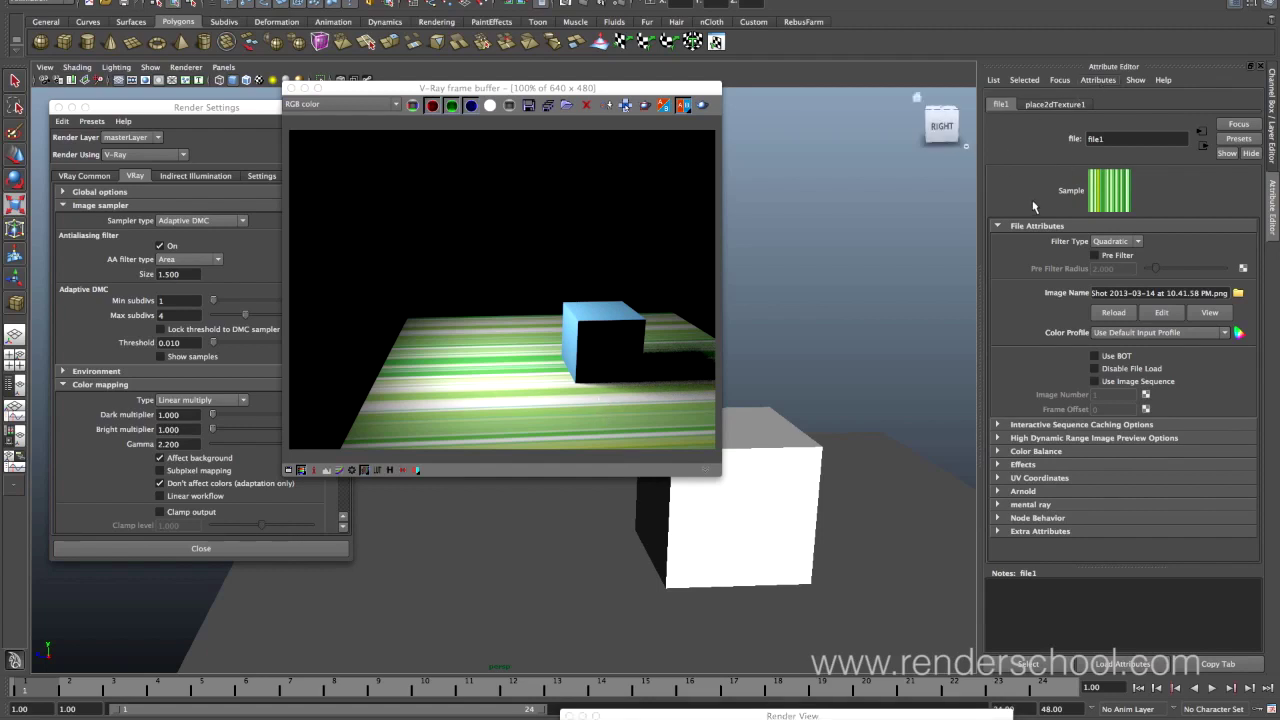
# - Add the VRay Texture input gamma attribute to file1 and expand Extra VRay Attributes
pyautogui.click(1106, 84)
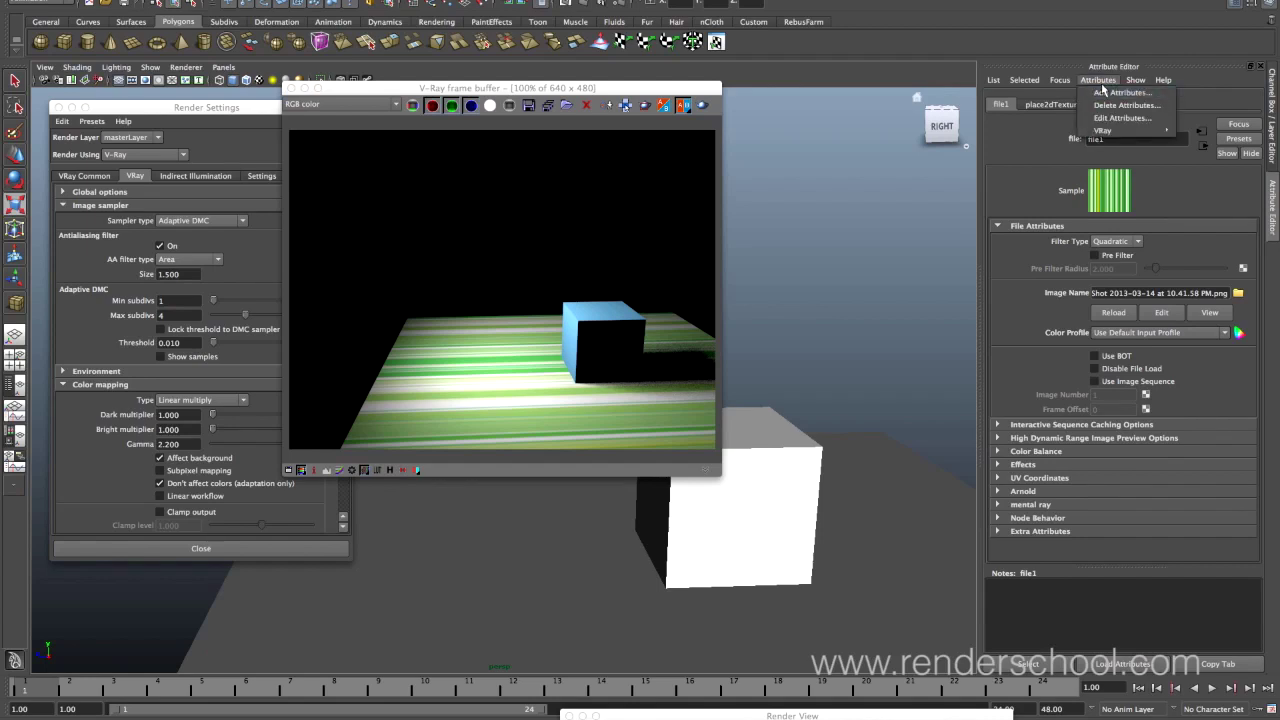
pyautogui.moveTo(1112, 132)
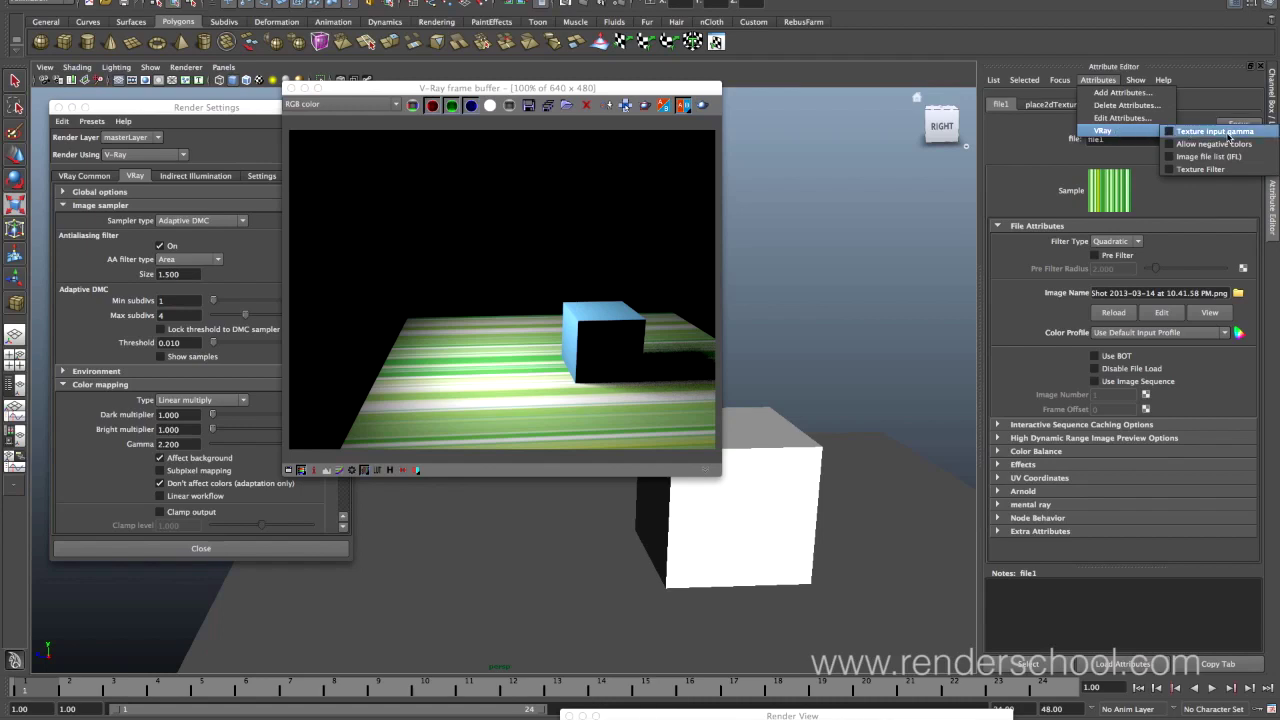
pyautogui.click(1222, 133)
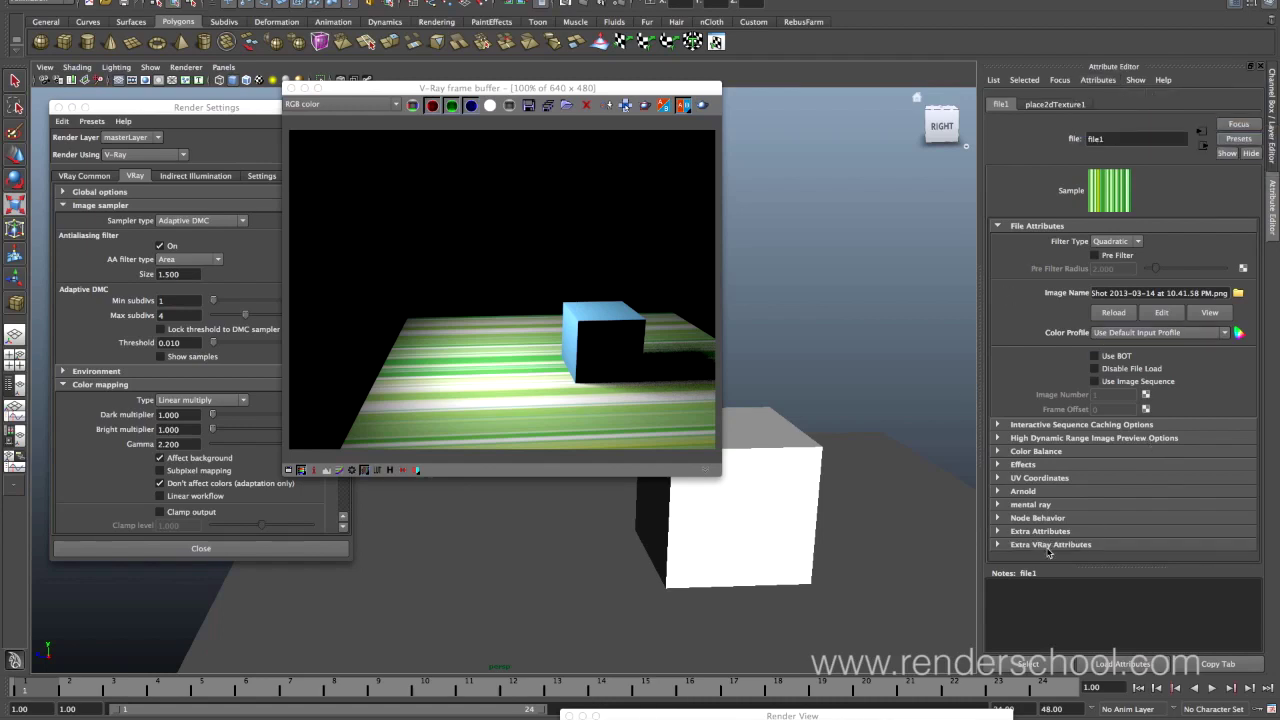
pyautogui.click(1043, 549)
pyautogui.scroll(-2, 1250, 482)
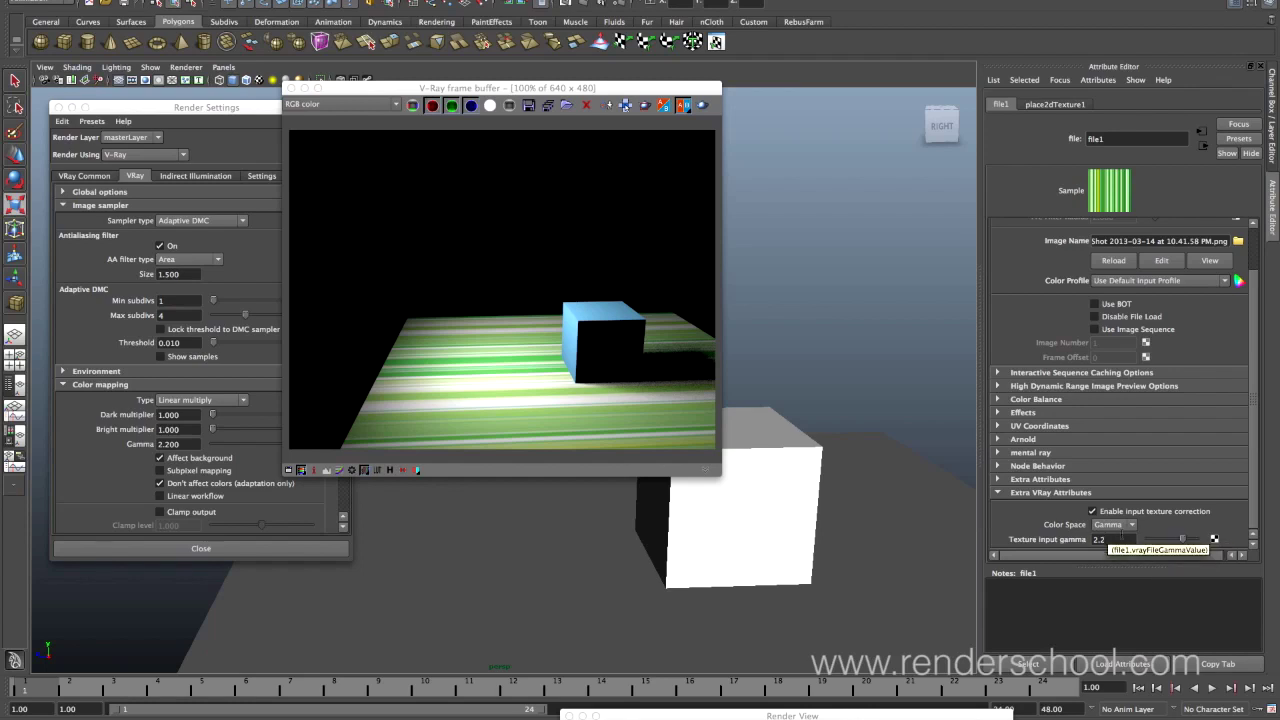
# - Try file1's colour space options, settle on sRGB, and re-render the striped floor
pyautogui.click(1132, 525)
pyautogui.click(1133, 530)
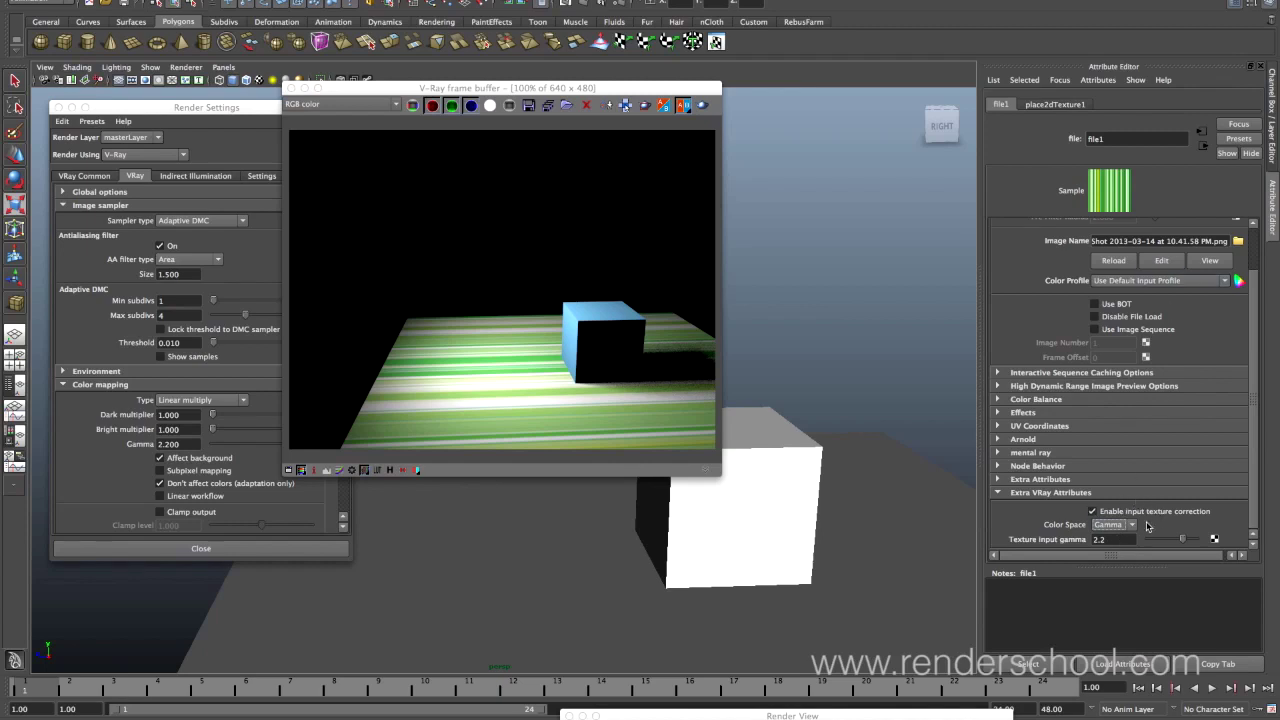
pyautogui.click(1132, 525)
pyautogui.click(1112, 524)
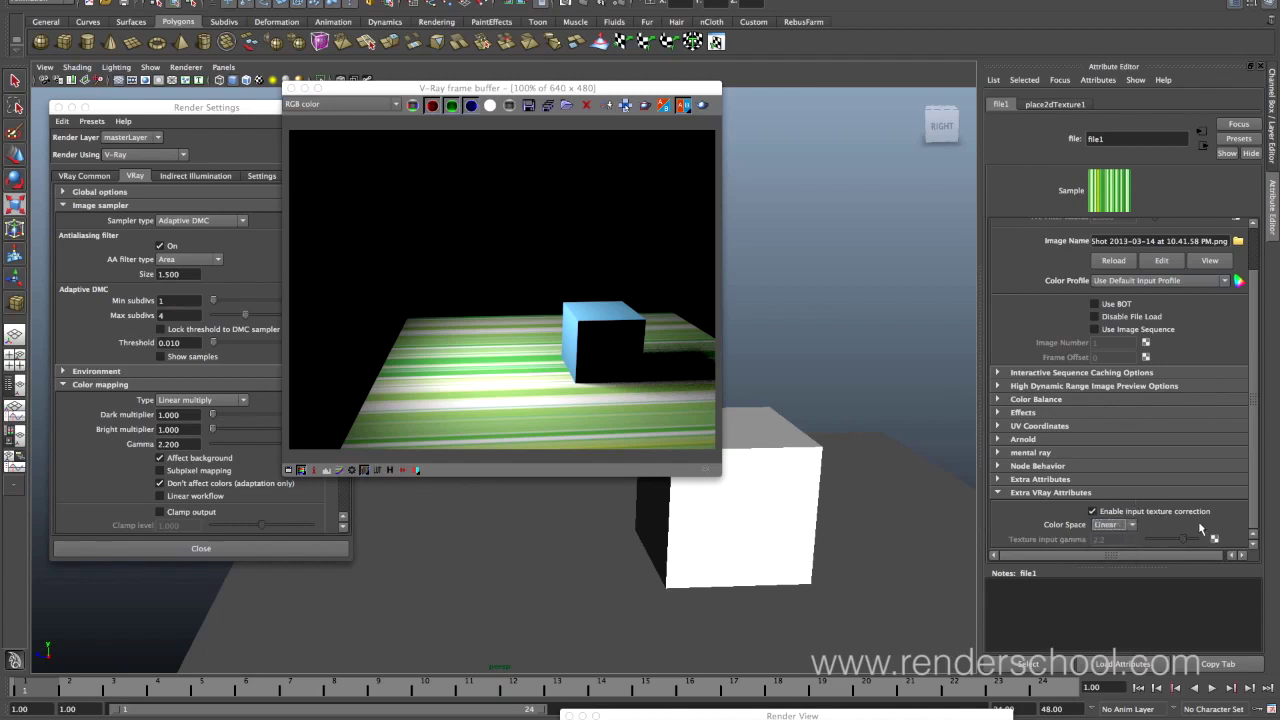
pyautogui.click(1133, 527)
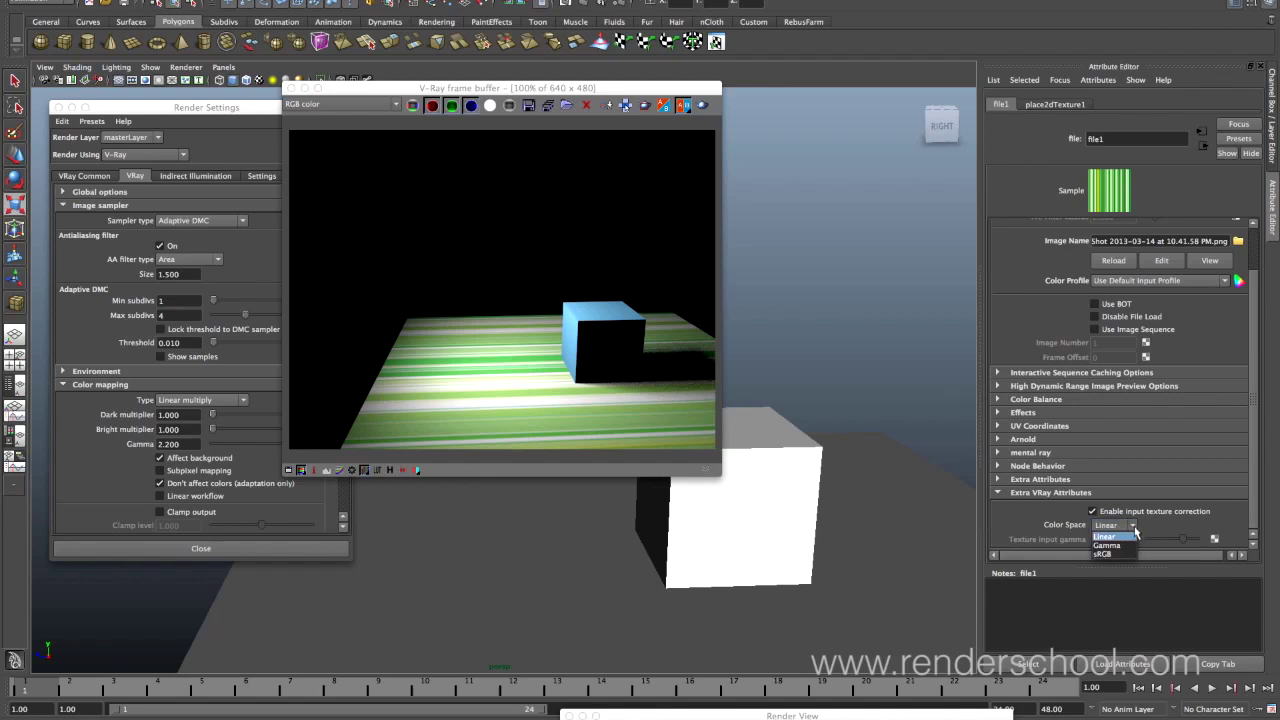
pyautogui.click(1120, 556)
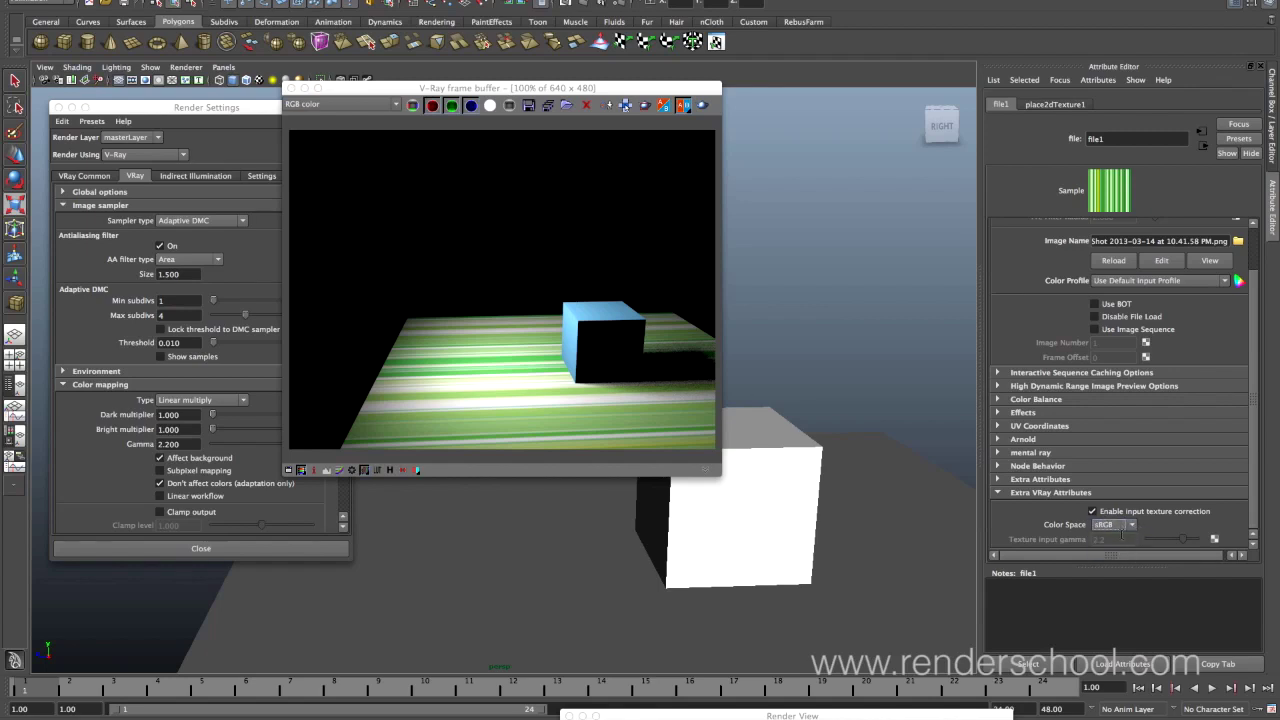
pyautogui.click(1118, 545)
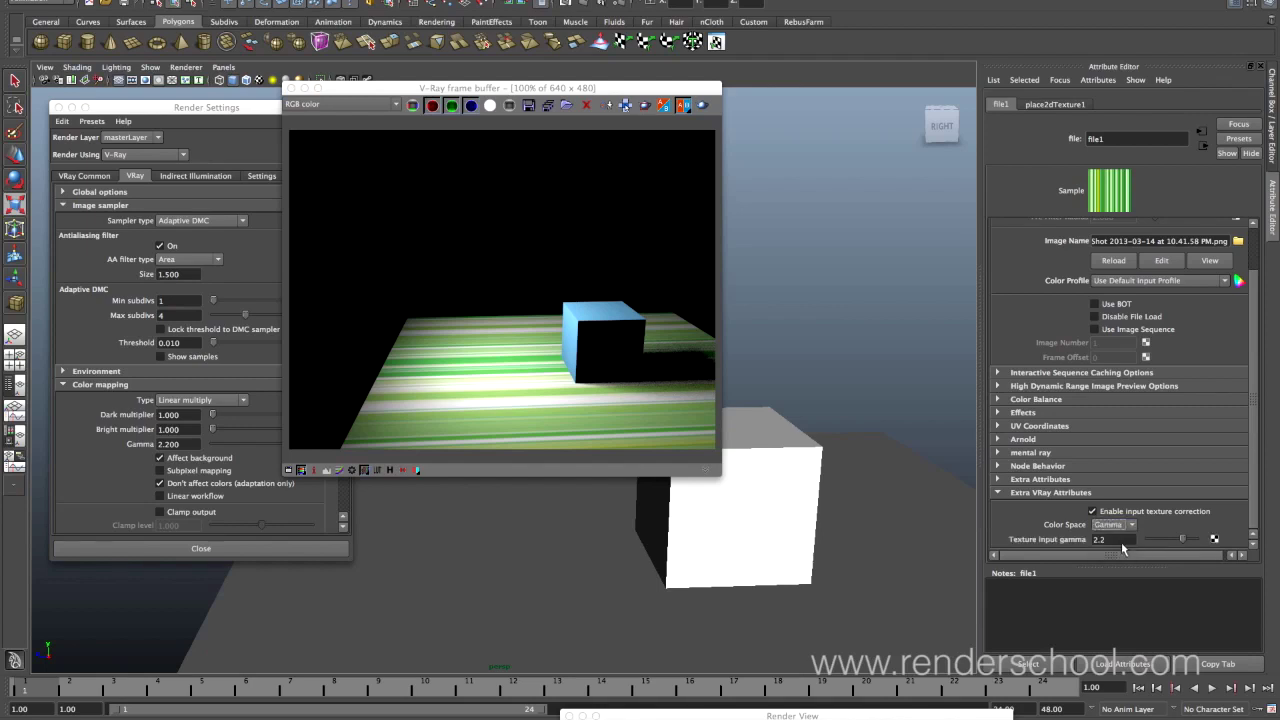
pyautogui.click(1128, 525)
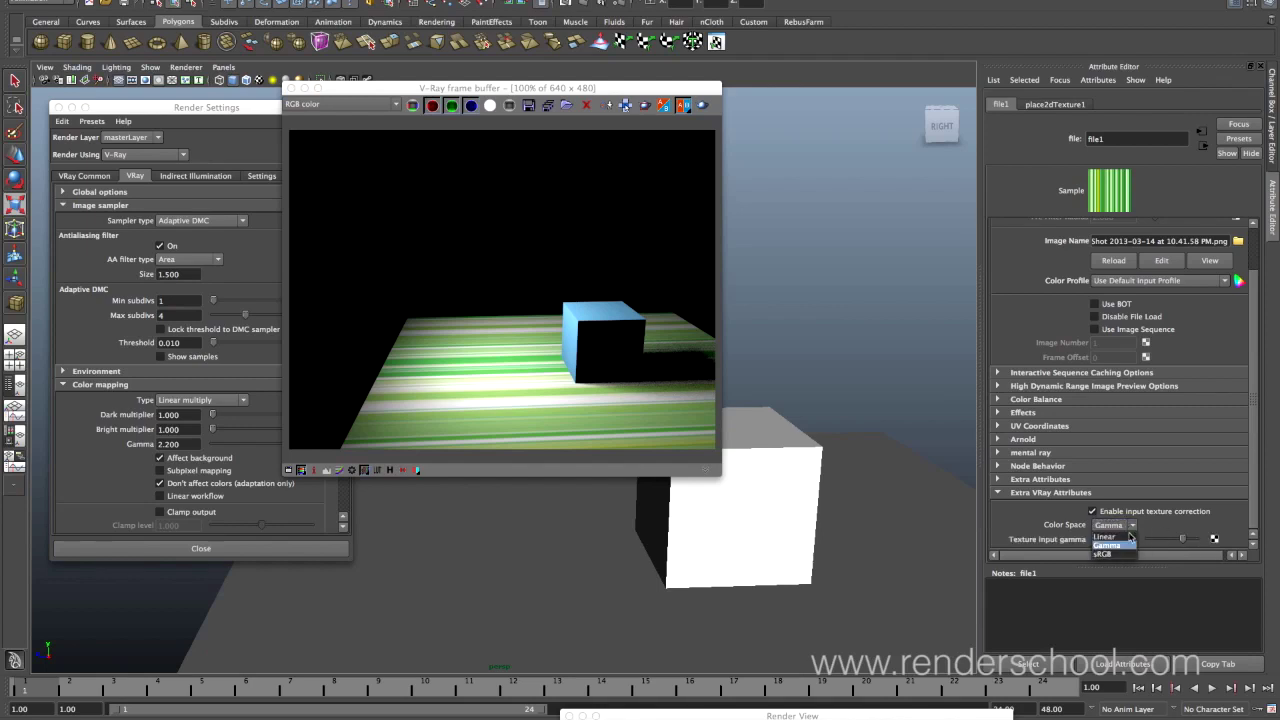
pyautogui.click(1116, 557)
pyautogui.click(702, 105)
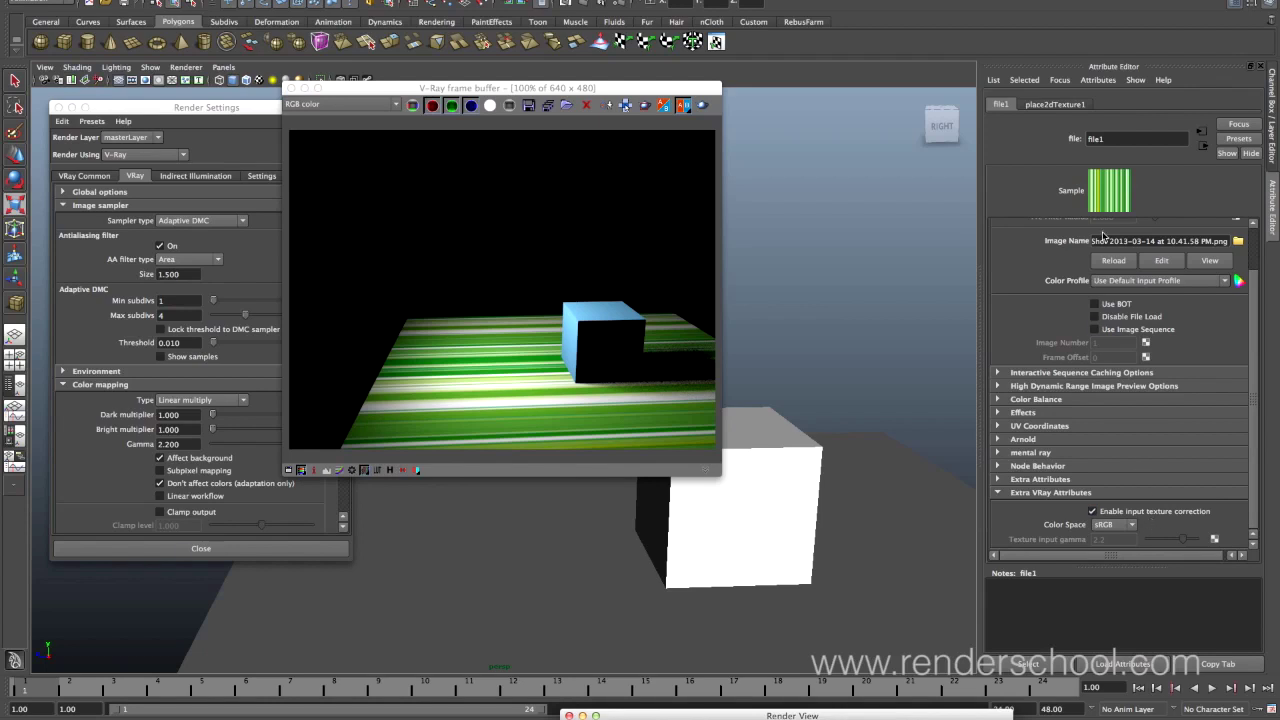
# - Open the floor's VRayMtl2 material through file1's output connection
pyautogui.click(1203, 146)
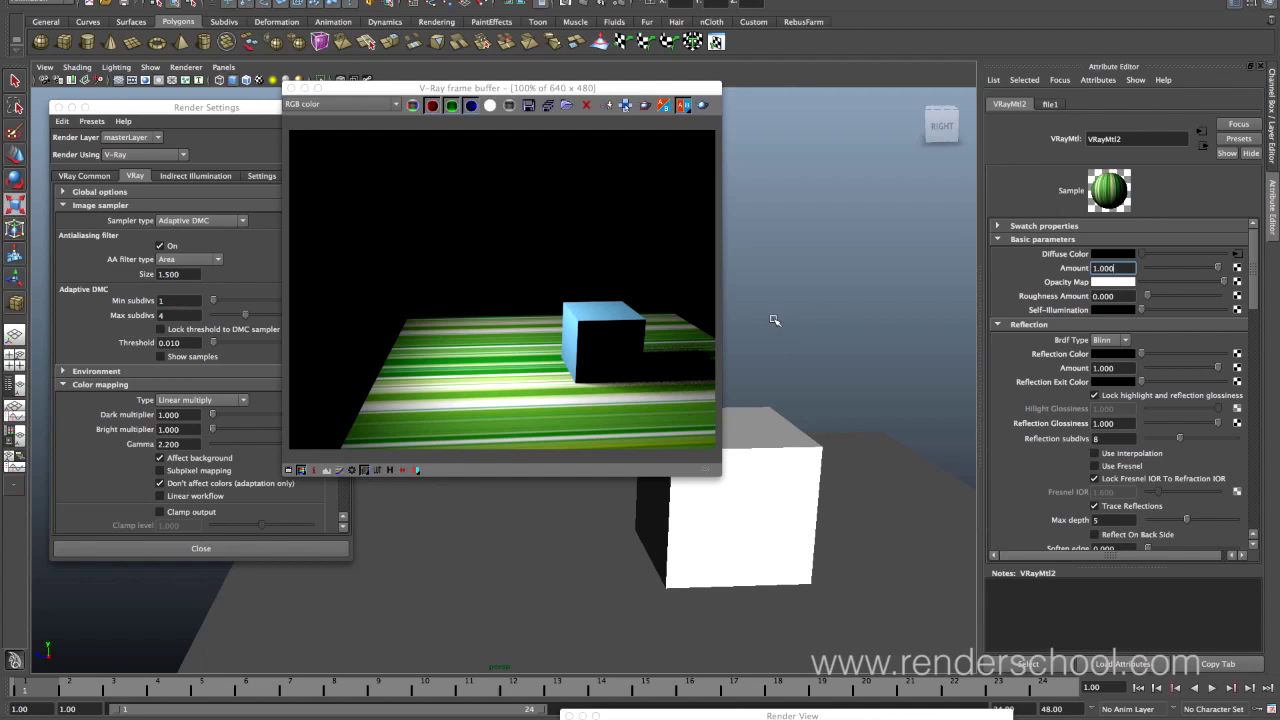
# - Set the VRay Common output image format to exr
pyautogui.click(85, 176)
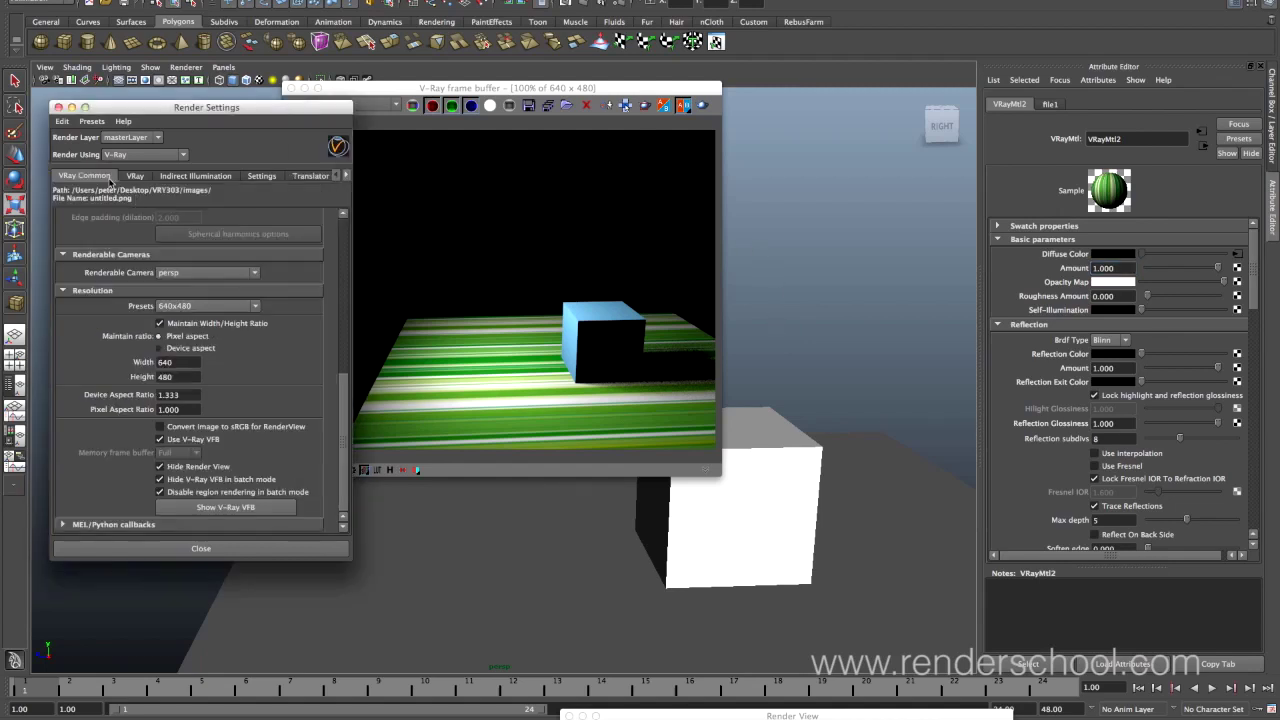
pyautogui.moveTo(344, 400); pyautogui.dragTo(344, 217)
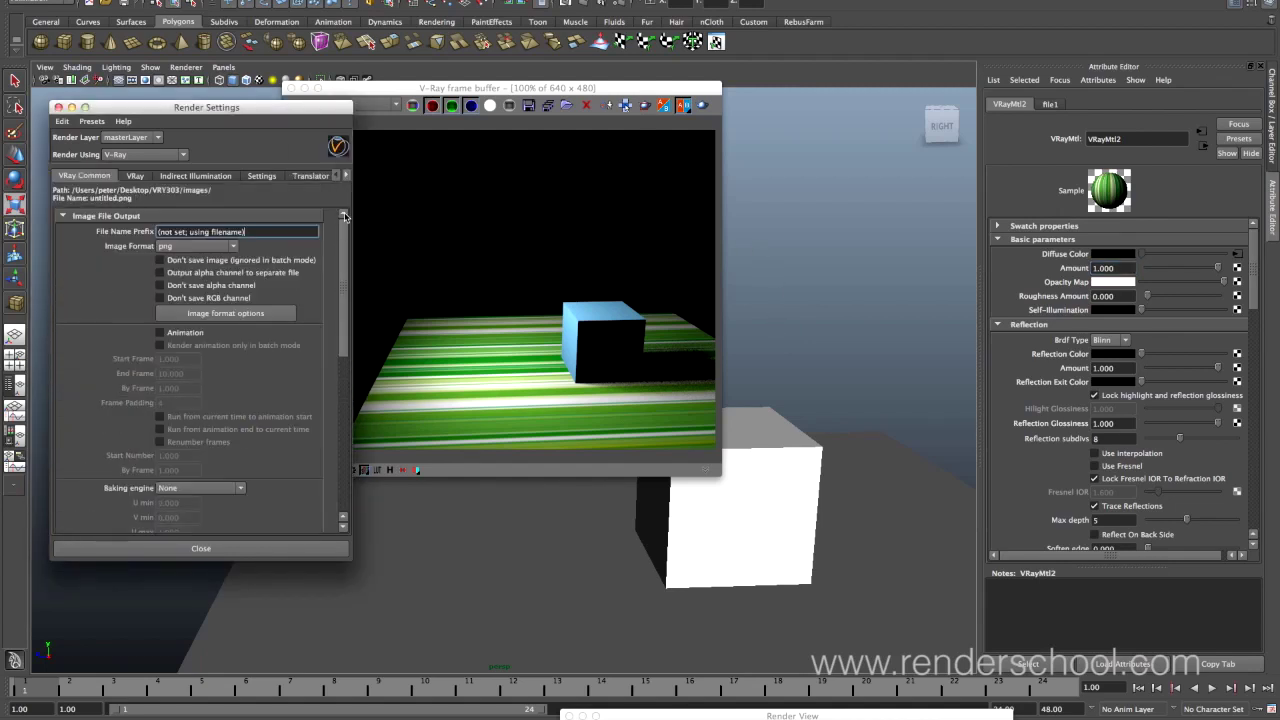
pyautogui.click(232, 247)
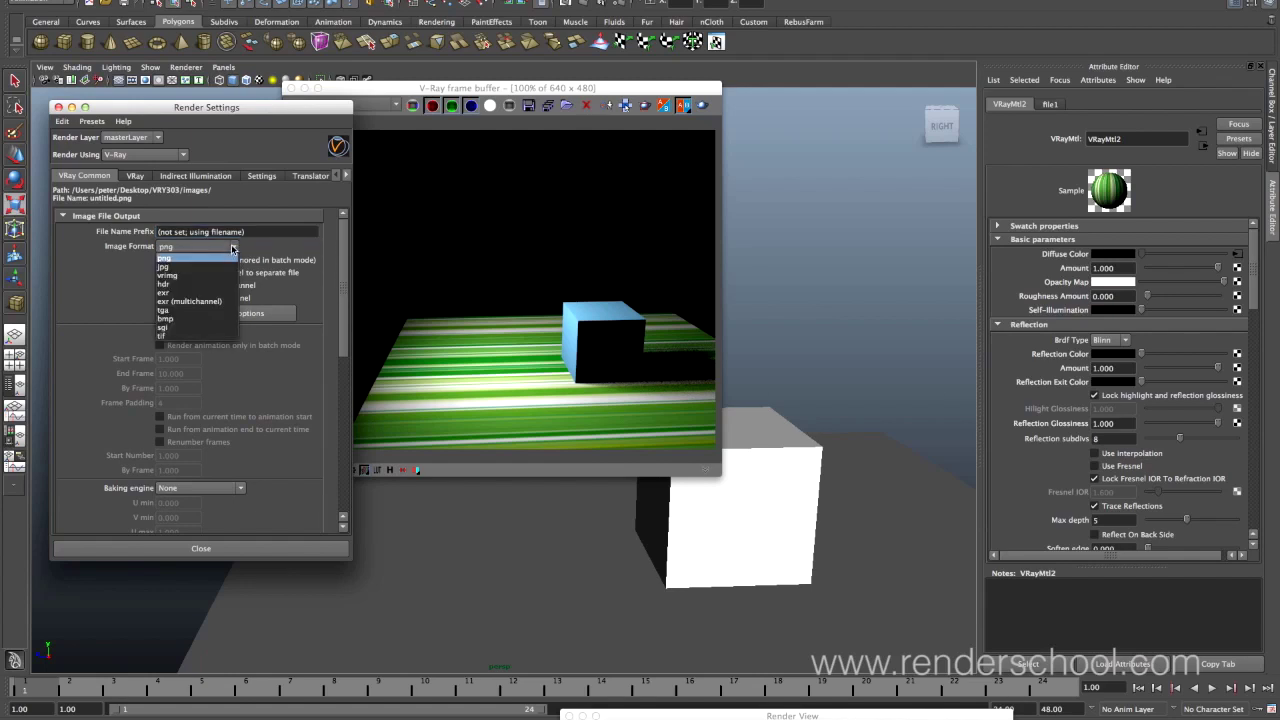
pyautogui.click(190, 293)
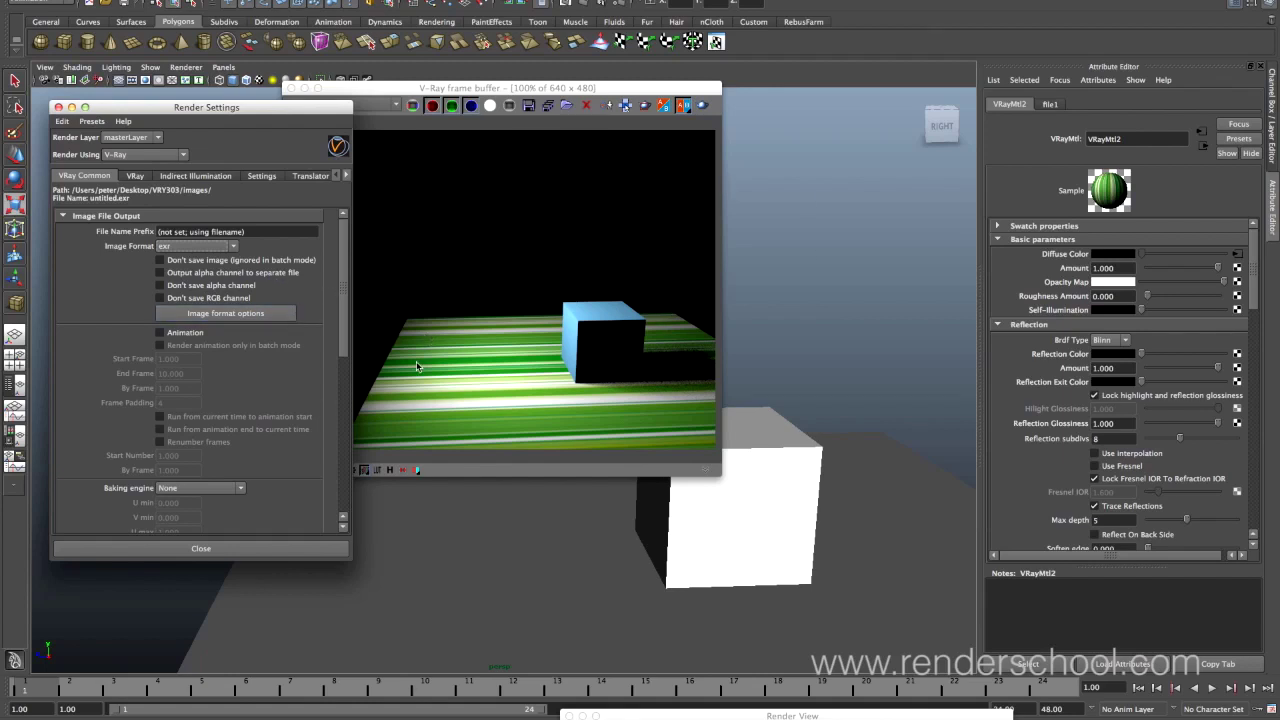
pyautogui.scroll(-10, 213, 440)
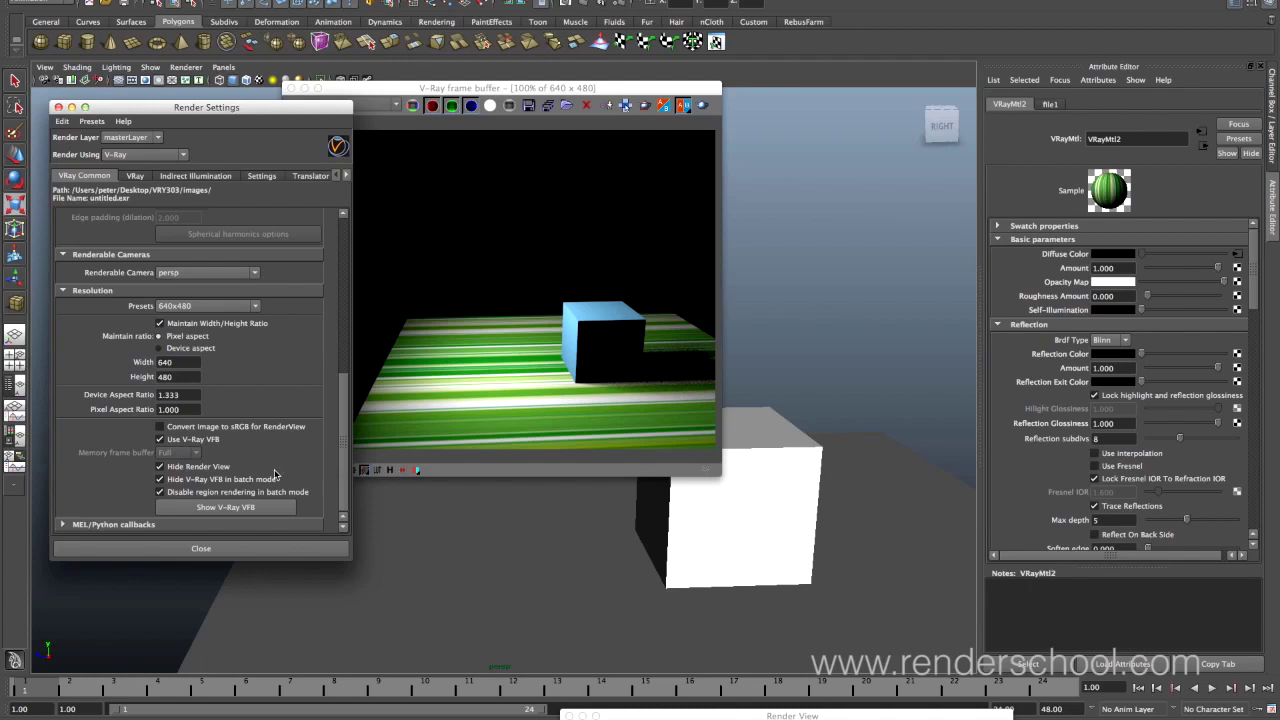
pyautogui.scroll(10, 344, 443)
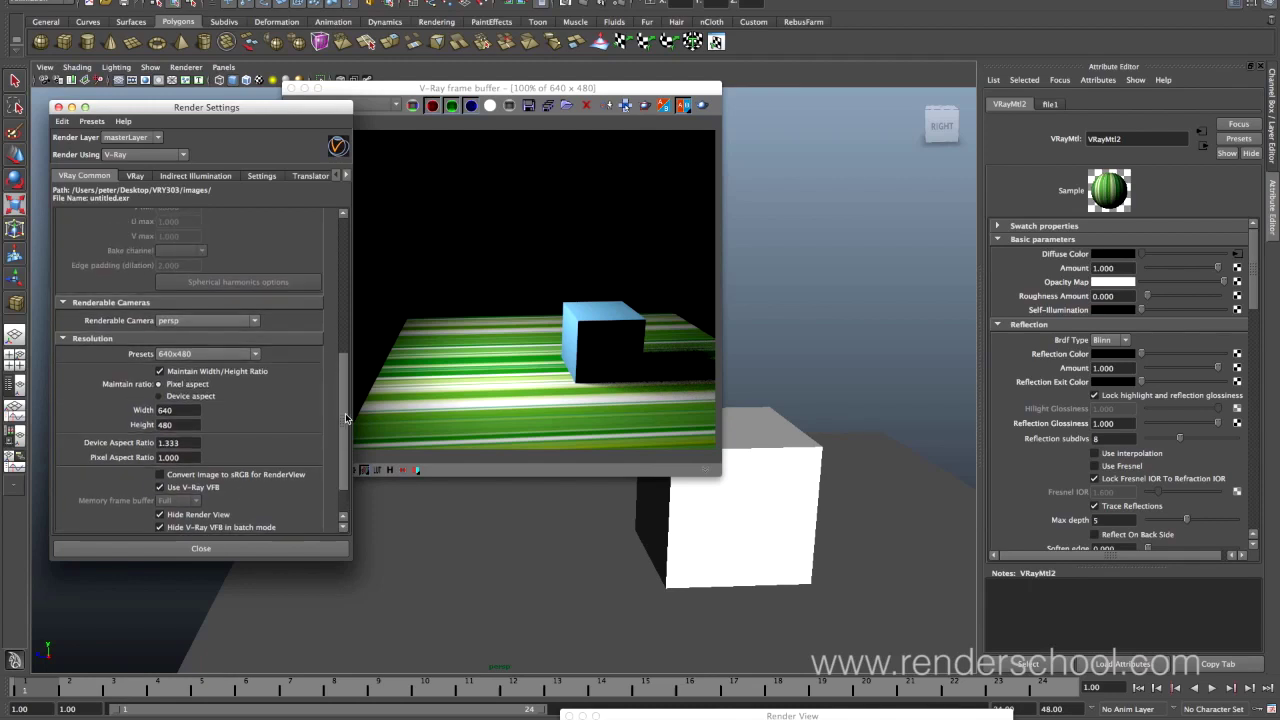
# - Enable sRGB display correction in the frame buffer, then show V-Ray colour mapping settings
pyautogui.click(368, 472)
pyautogui.click(368, 472)
pyautogui.click(368, 472)
pyautogui.click(368, 472)
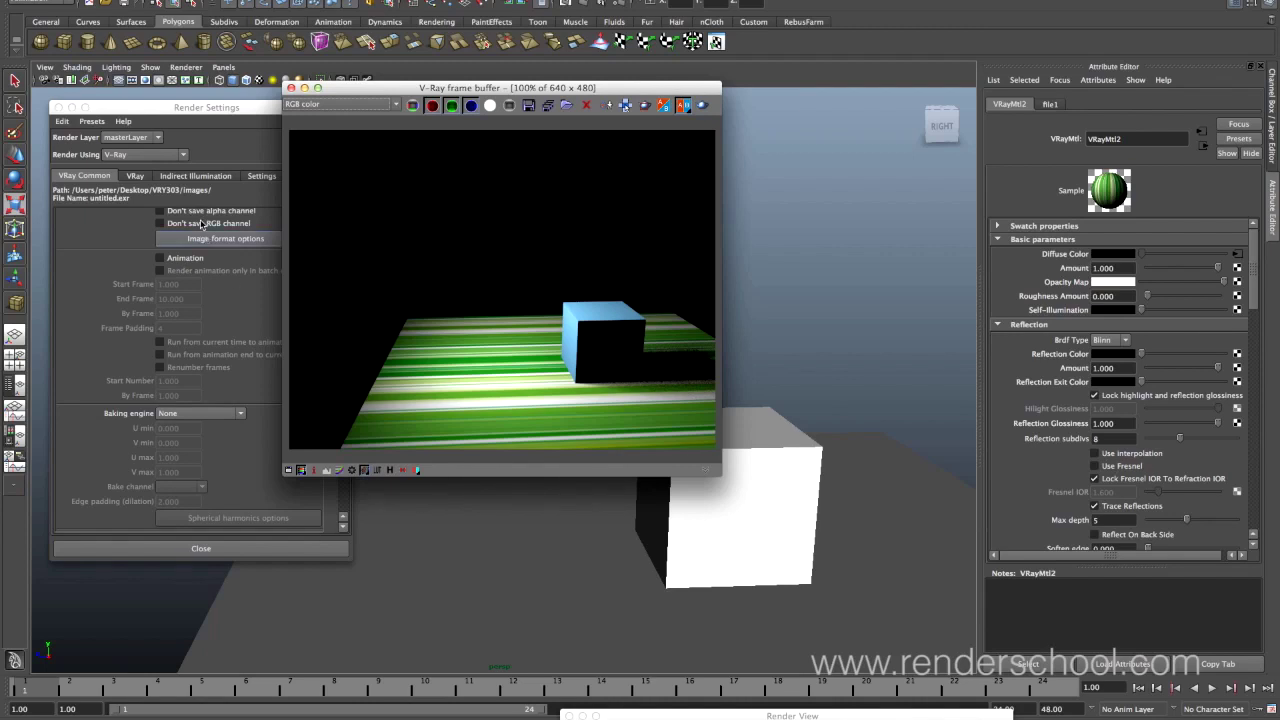
pyautogui.click(101, 248)
pyautogui.scroll(3, 342, 241)
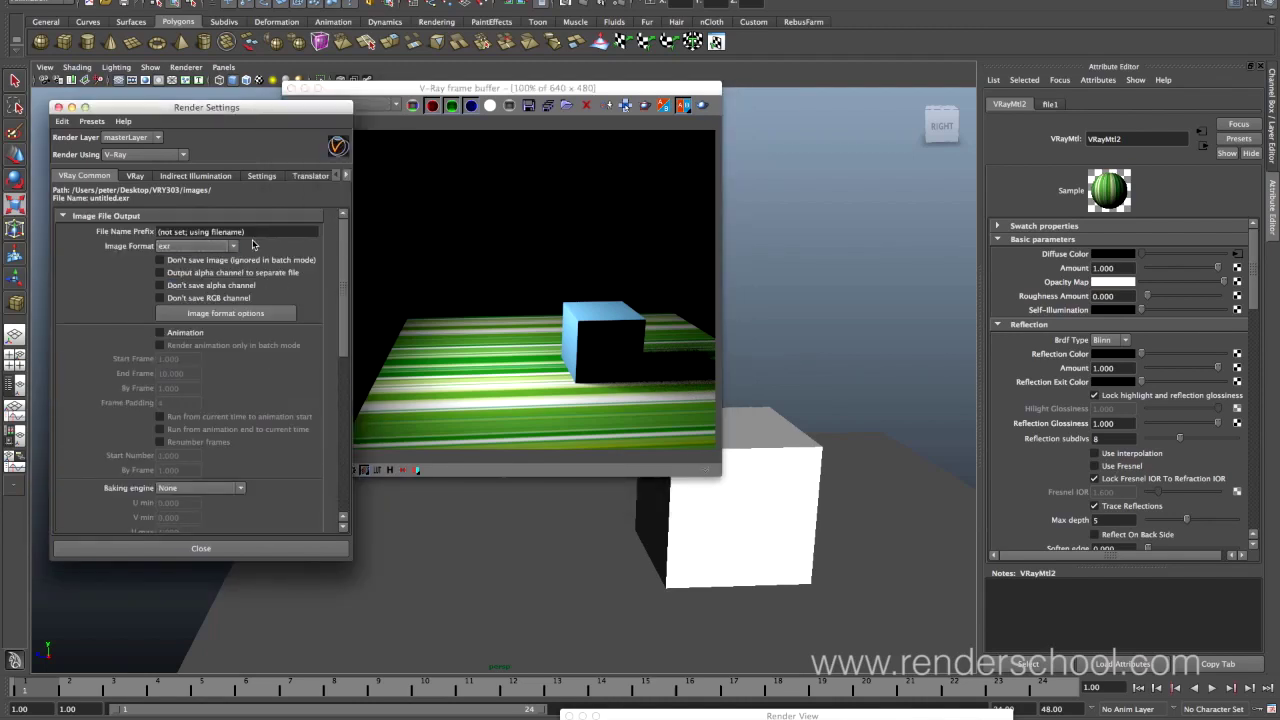
pyautogui.click(144, 179)
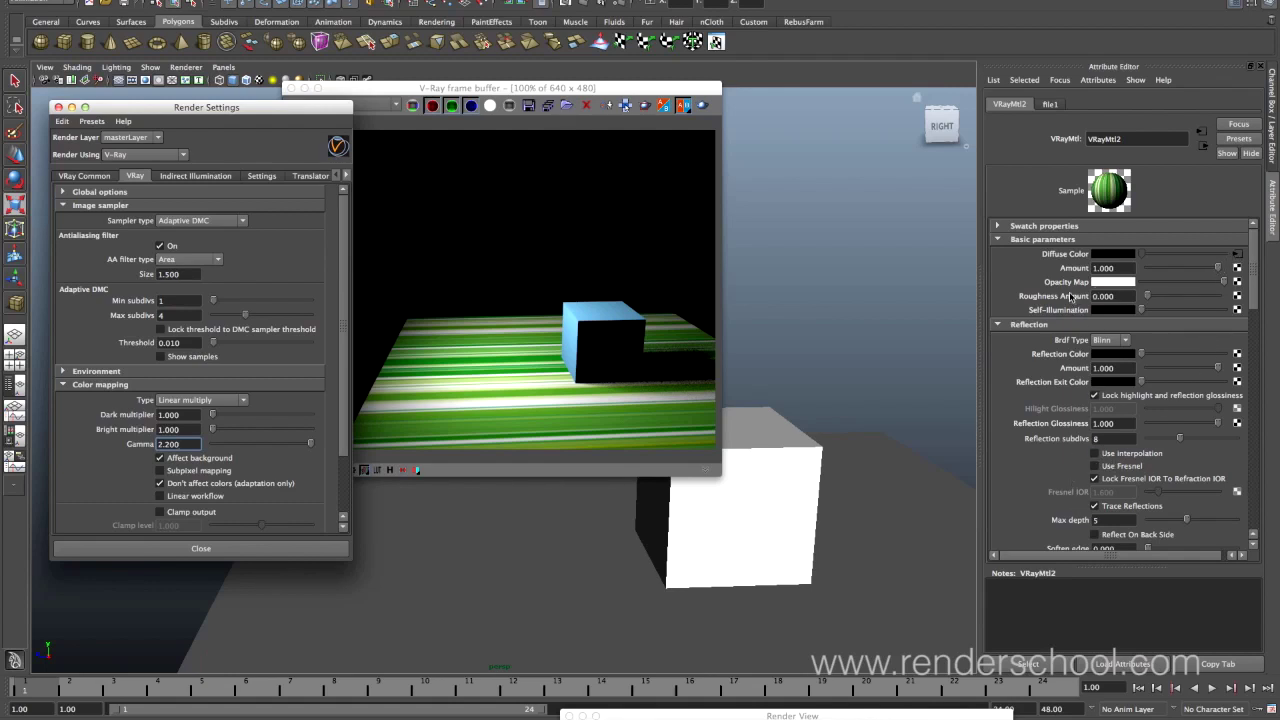
pyautogui.click(160, 484)
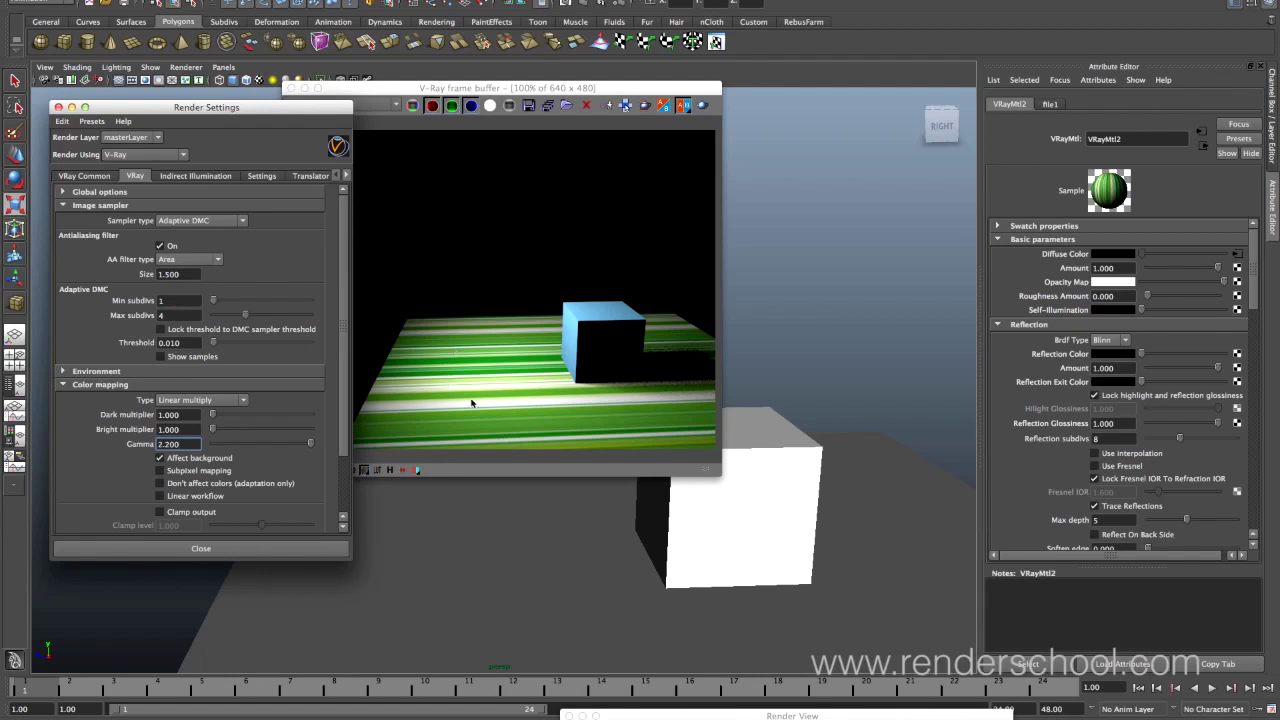
pyautogui.click(376, 470)
pyautogui.click(376, 470)
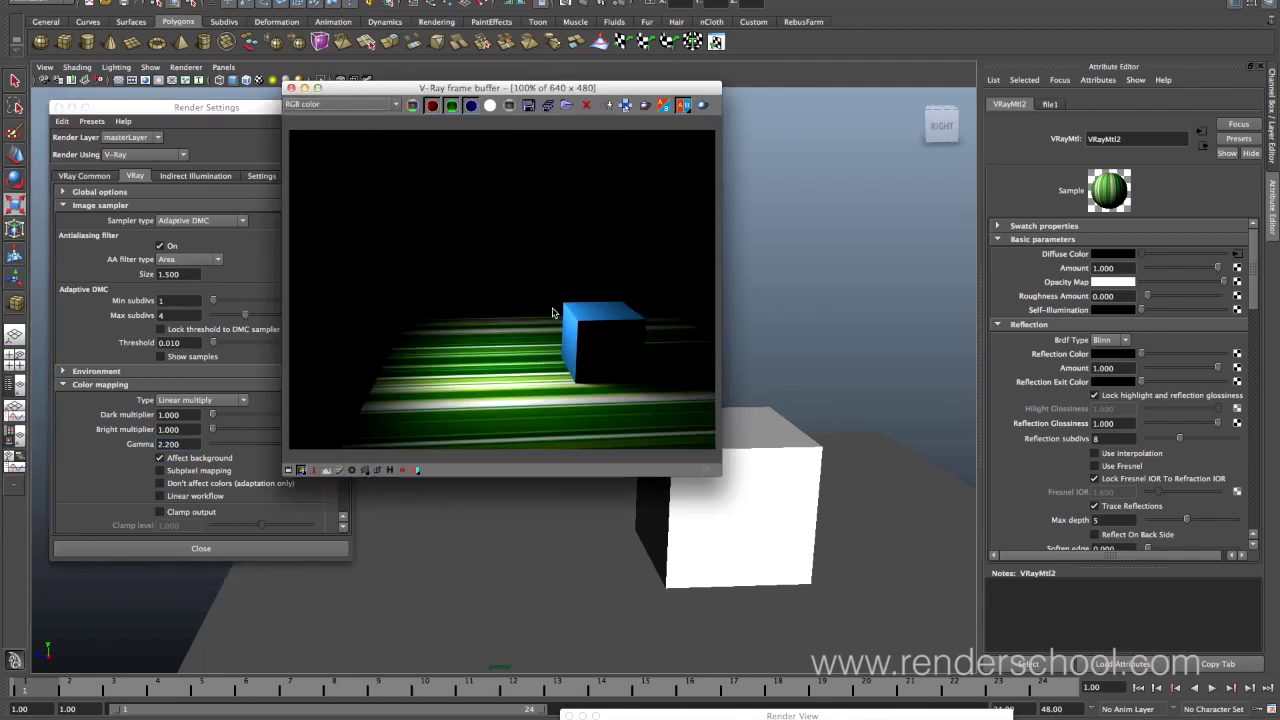
pyautogui.click(702, 105)
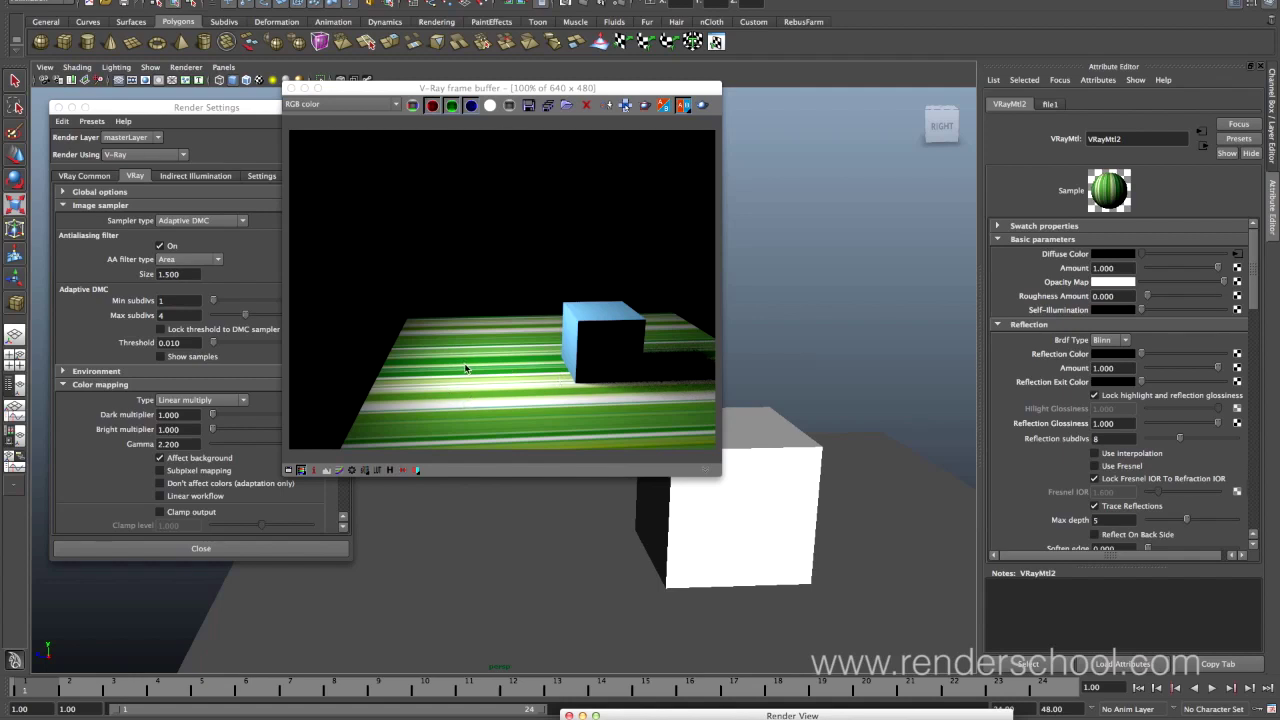
pyautogui.click(364, 469)
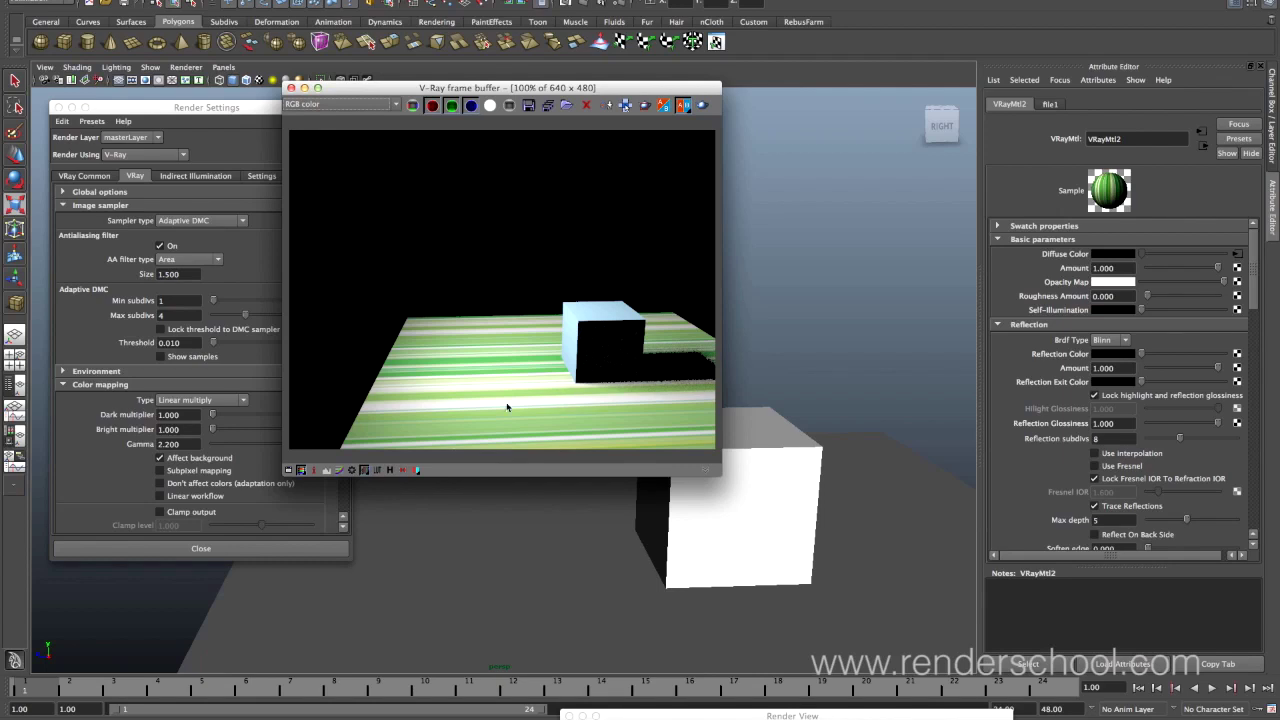
pyautogui.click(197, 486)
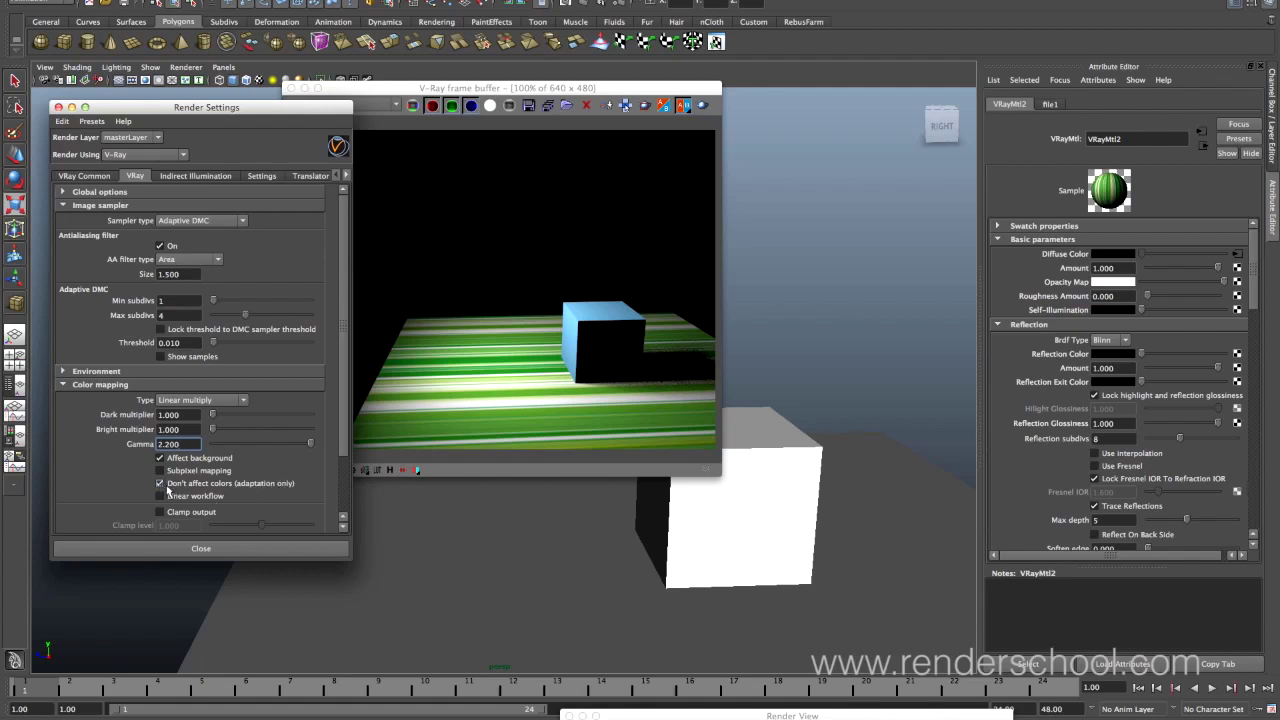
# - Tumble the perspective camera to view the cube from another side and render it
pyautogui.moveTo(461, 91); pyautogui.dragTo(558, 94)
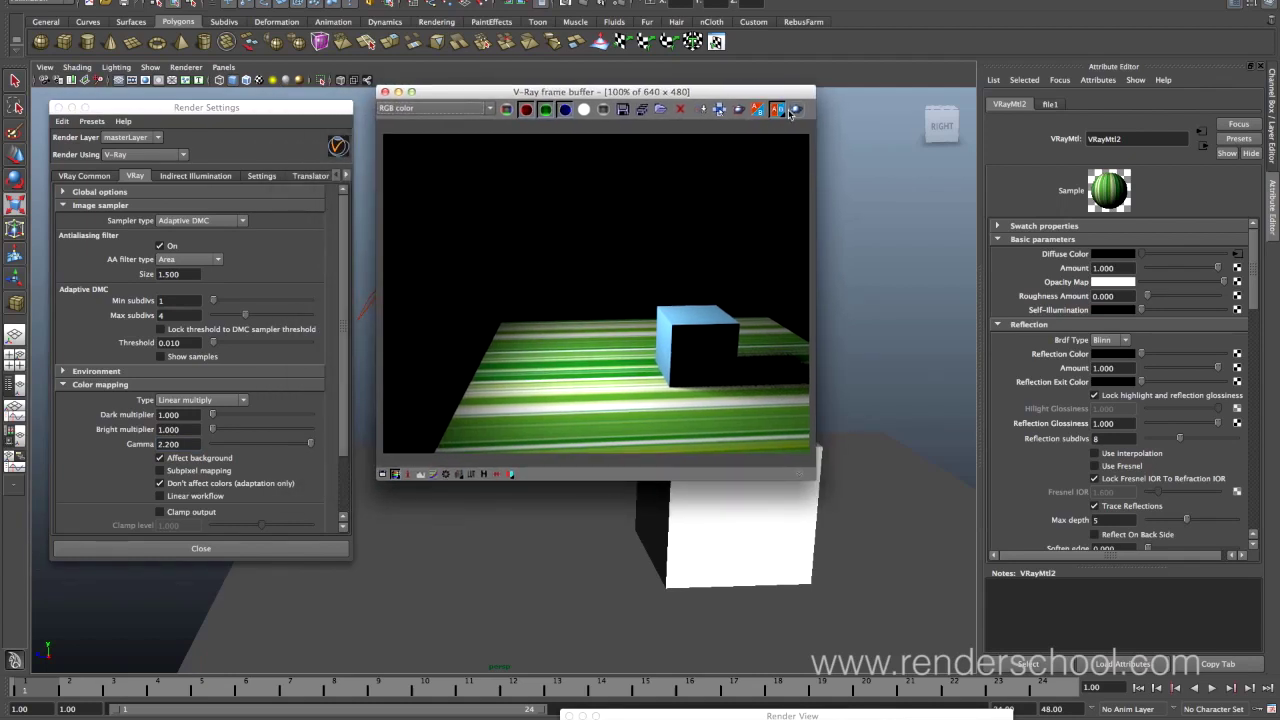
pyautogui.keyDown('alt'); pyautogui.moveTo(684, 549); pyautogui.dragTo(594, 528); pyautogui.keyUp('alt')
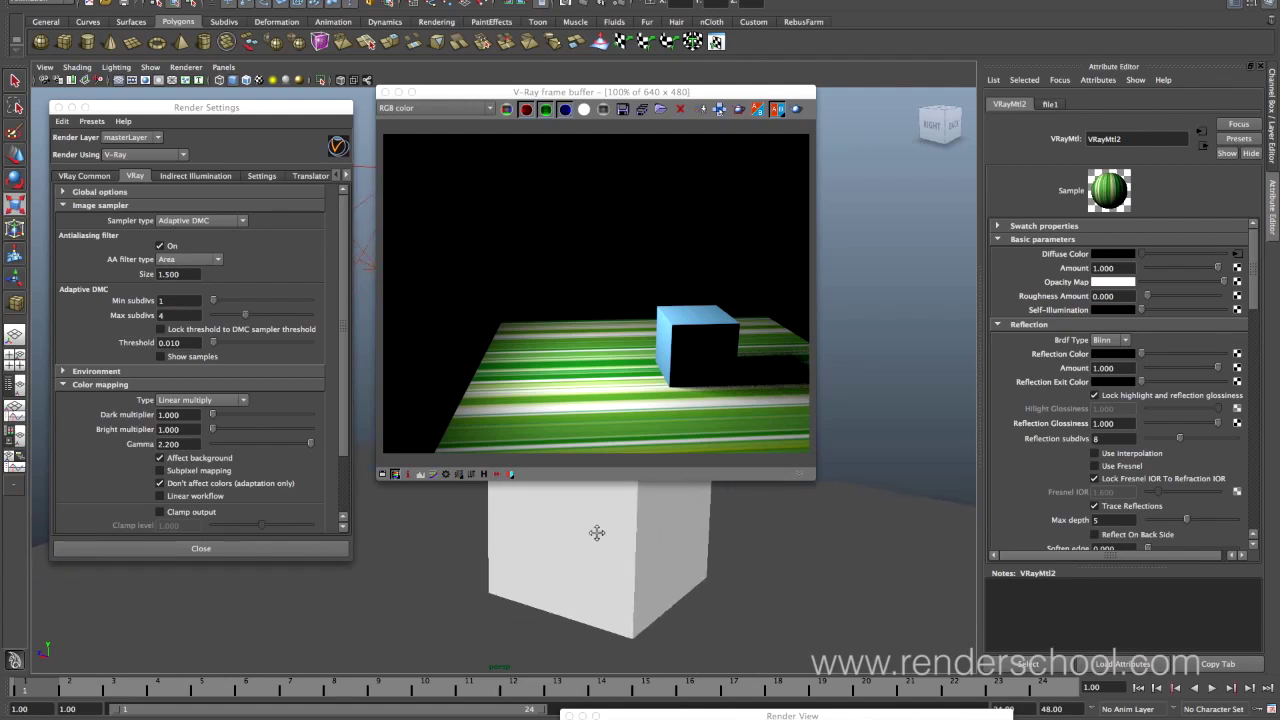
pyautogui.click(796, 109)
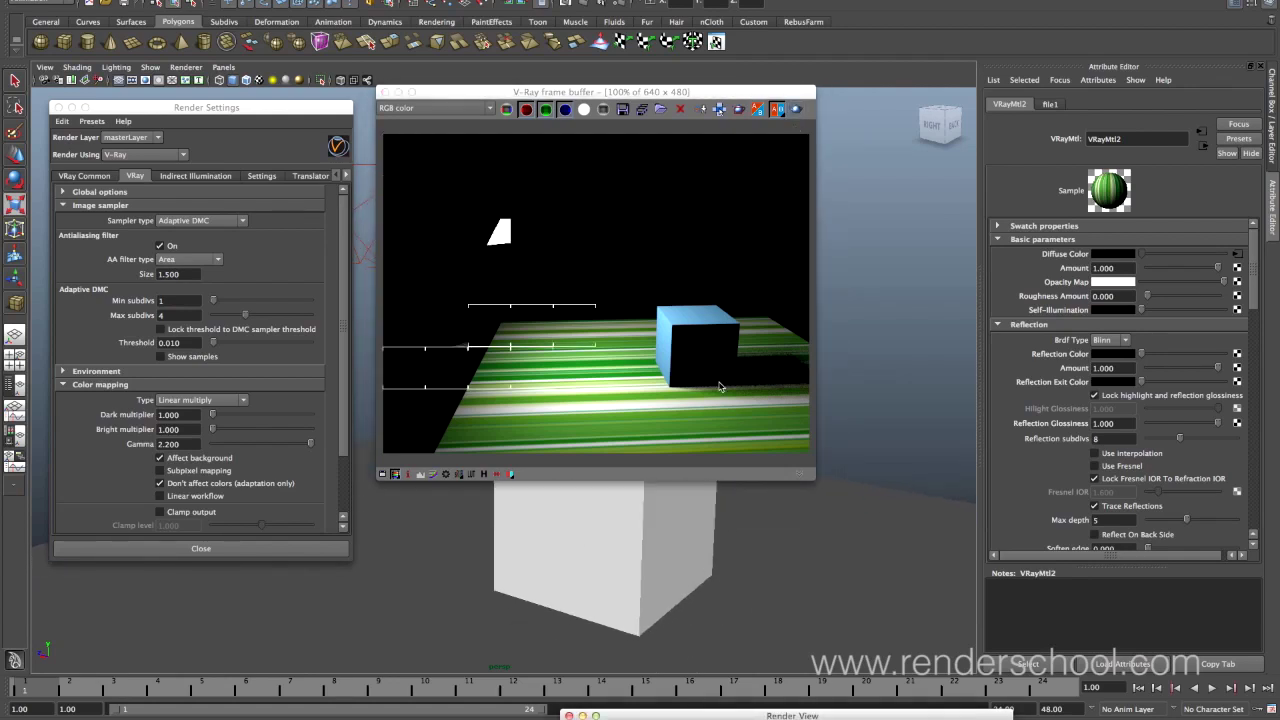